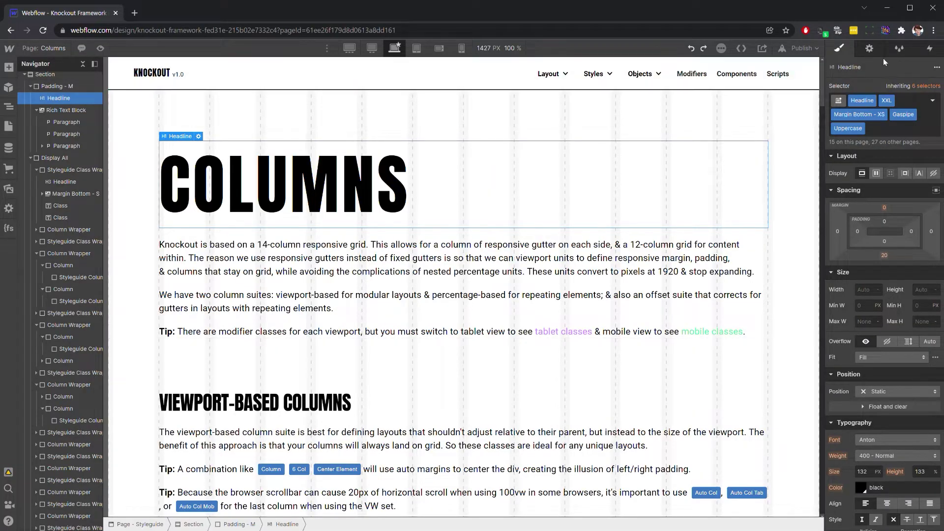
Select the Viewport-Based Columns and Percentage-Based Columns headings to review their headline font sizes.
{"action": "left_click_drag", "start_coordinate": [822, 84], "coordinate": [818, 122]}
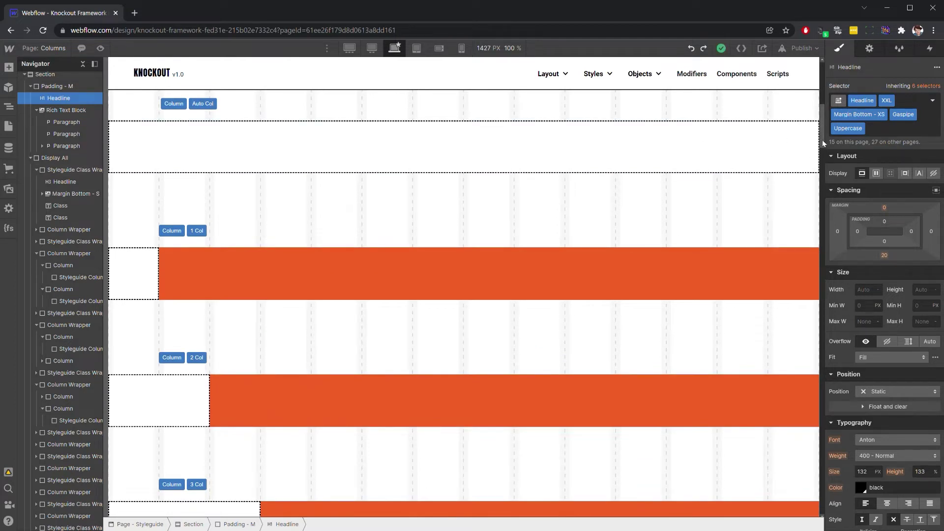
{"action": "scroll", "coordinate": [823, 125], "scroll_direction": "up", "scroll_amount": 3}
{"action": "left_click", "coordinate": [757, 153]}
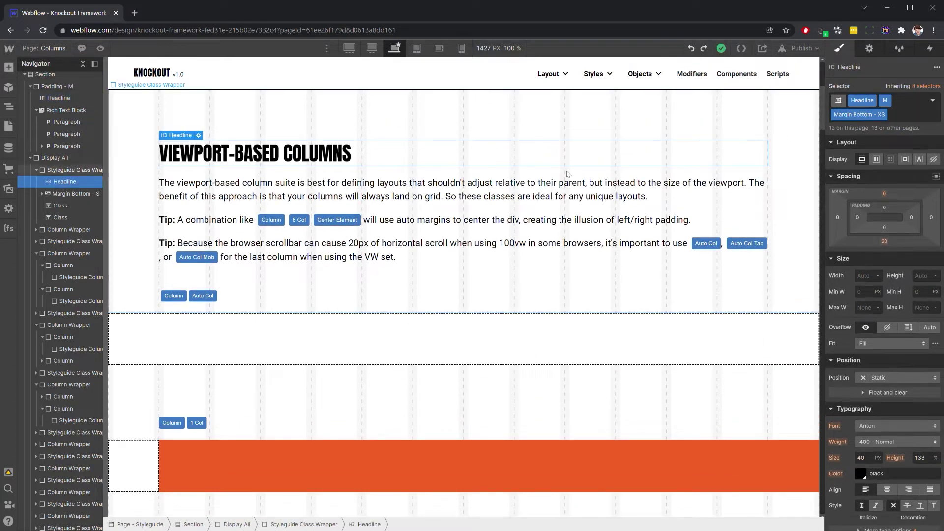
{"action": "left_click_drag", "start_coordinate": [817, 127], "coordinate": [788, 320]}
{"action": "left_click", "coordinate": [236, 228]}
{"action": "left_click_drag", "start_coordinate": [820, 287], "coordinate": [833, 114]}
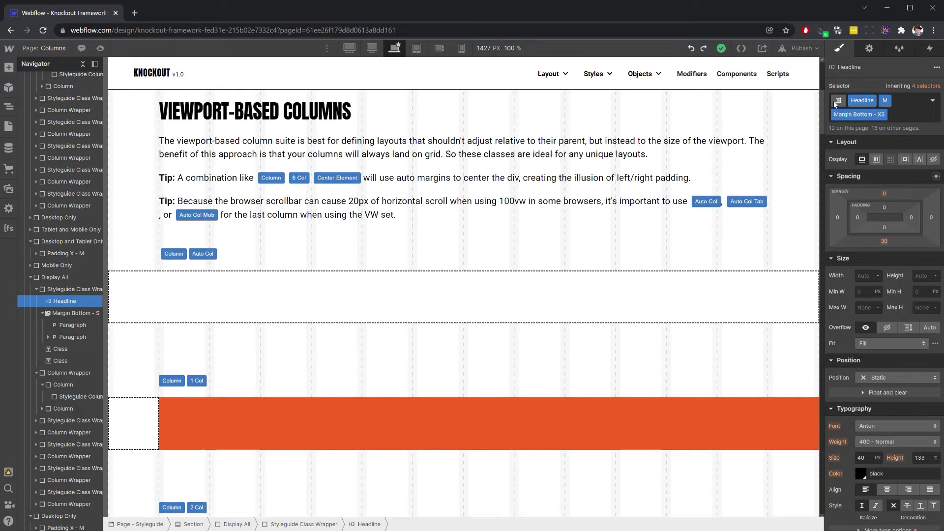
Switch to the inherited Body (All Pages) style and toggle its grid.png background off and on.
{"action": "left_click", "coordinate": [930, 89]}
{"action": "left_click", "coordinate": [883, 147]}
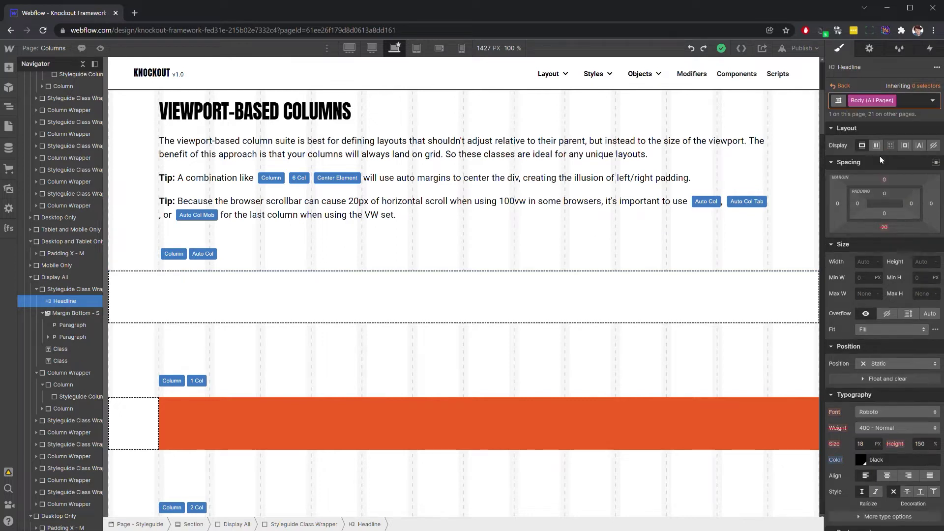
{"action": "scroll", "coordinate": [867, 305], "scroll_direction": "down", "scroll_amount": 2}
{"action": "scroll", "coordinate": [866, 300], "scroll_direction": "down", "scroll_amount": 3}
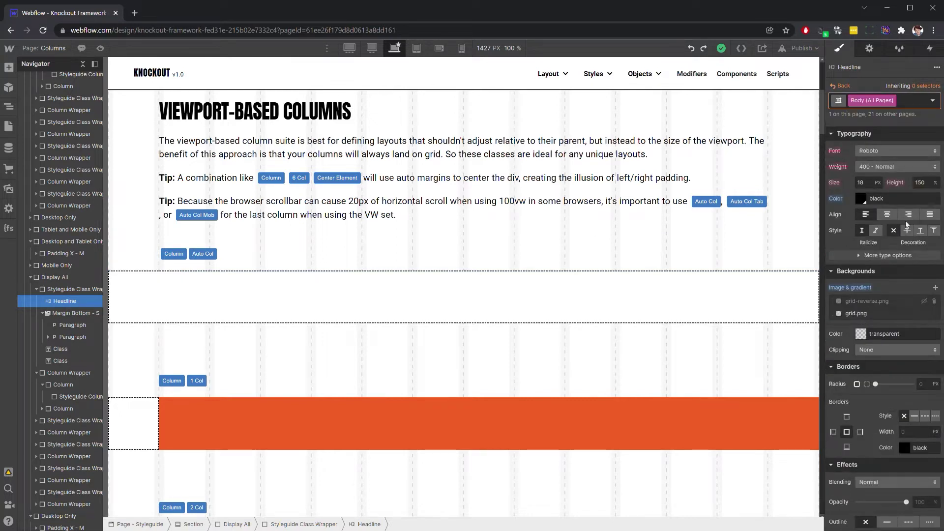
{"action": "mouse_move", "coordinate": [924, 316]}
{"action": "left_click", "coordinate": [925, 316]}
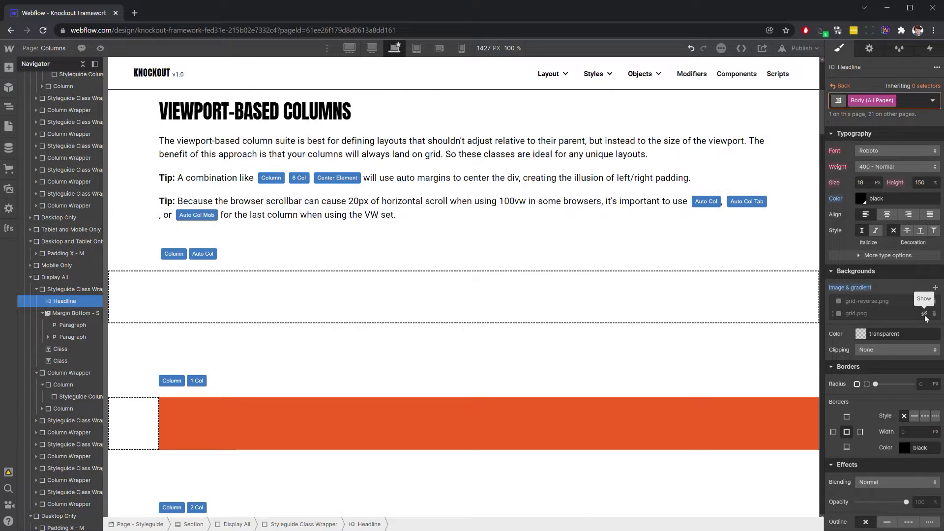
{"action": "left_click", "coordinate": [924, 315]}
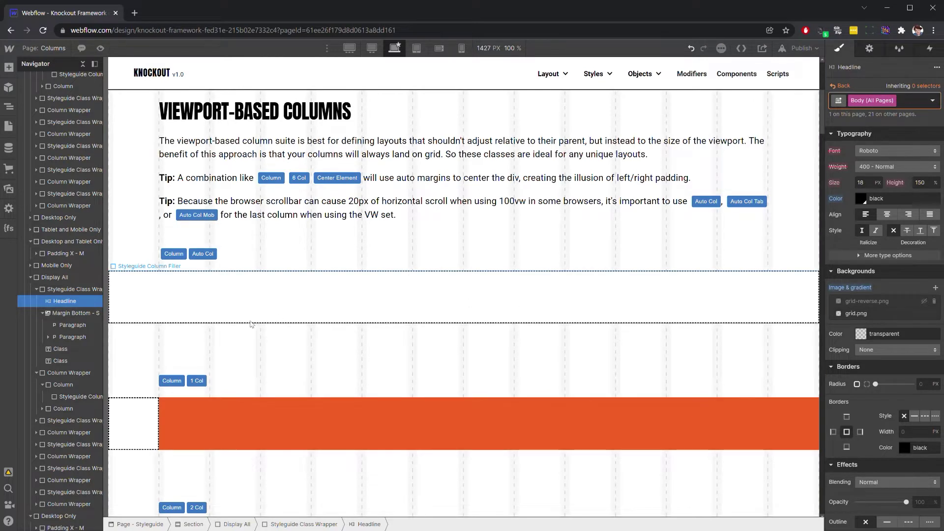
Select the 1 Col row's Column Wrapper and add the Margin Left - M combo class.
{"action": "scroll", "coordinate": [251, 325], "scroll_direction": "down", "scroll_amount": 3}
{"action": "left_click", "coordinate": [210, 282]}
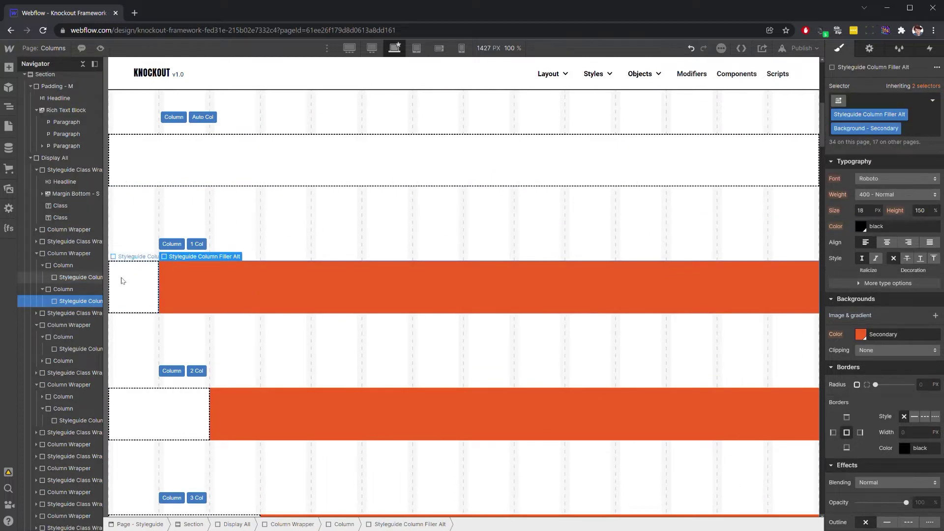
{"action": "left_click", "coordinate": [69, 253]}
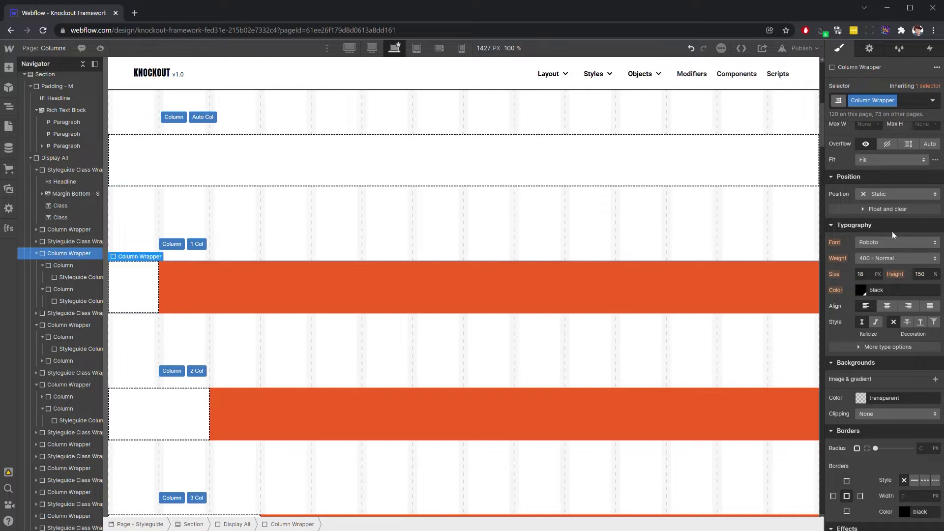
{"action": "scroll", "coordinate": [892, 232], "scroll_direction": "up", "scroll_amount": 2}
{"action": "scroll", "coordinate": [891, 205], "scroll_direction": "up", "scroll_amount": 3}
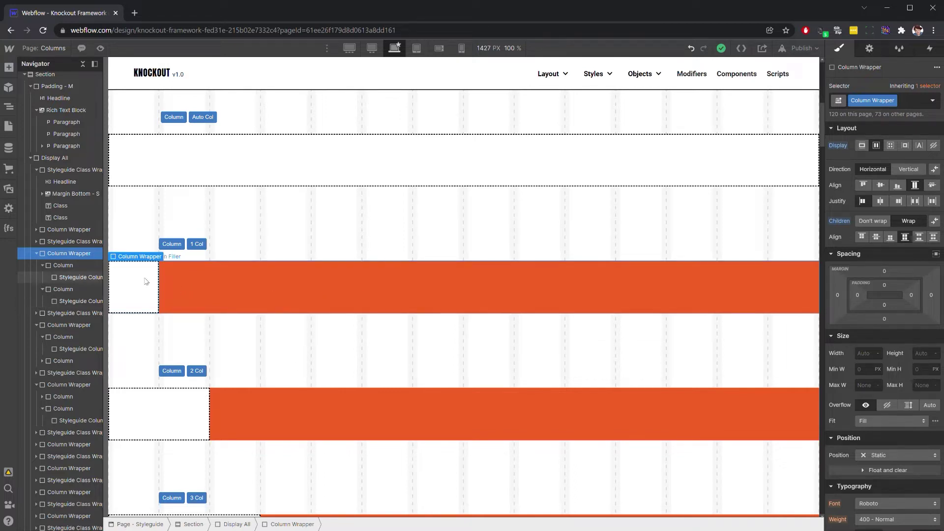
{"action": "left_click", "coordinate": [915, 103]}
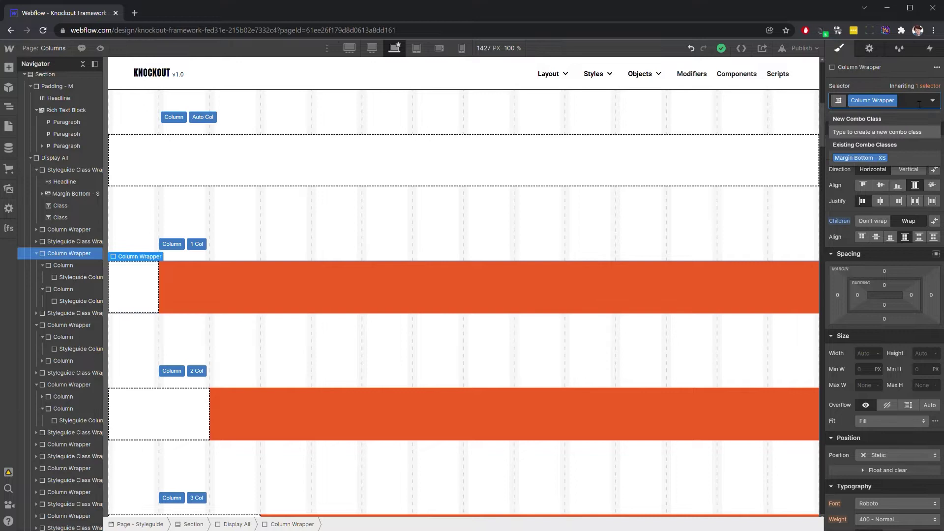
{"action": "type", "text": "Margin Left - M"}
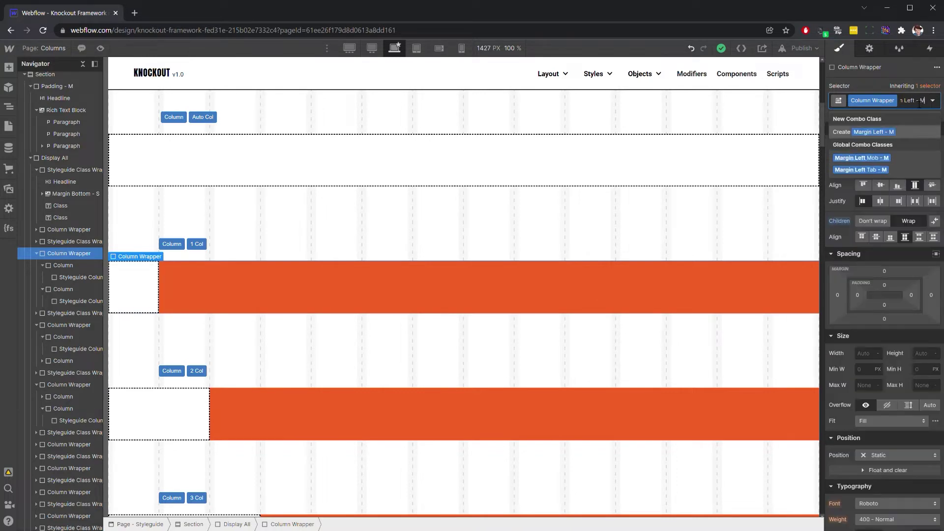
{"action": "key", "text": "Return"}
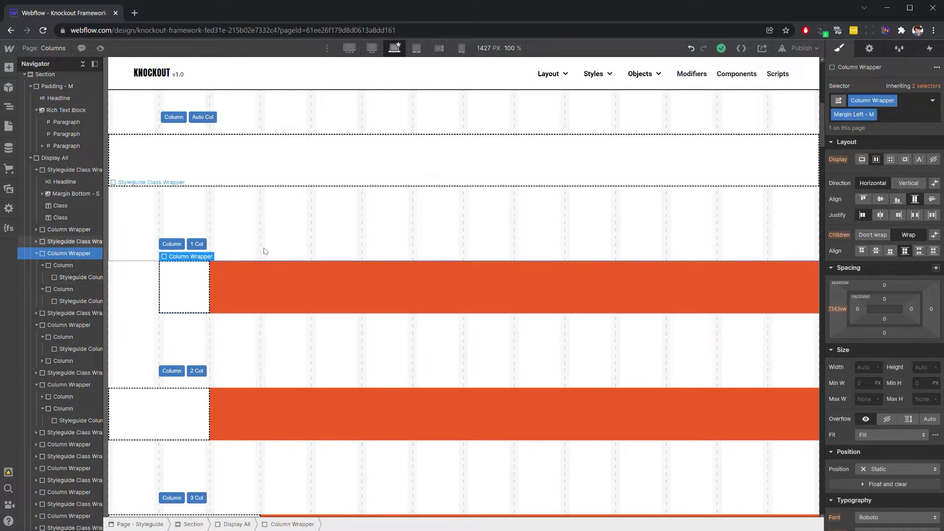
Undo the Margin Left - M class and select the Fifth row's Column in Percentage-Based Columns.
{"action": "key", "text": "ctrl+z"}
{"action": "scroll", "coordinate": [284, 282], "scroll_direction": "down", "scroll_amount": 15}
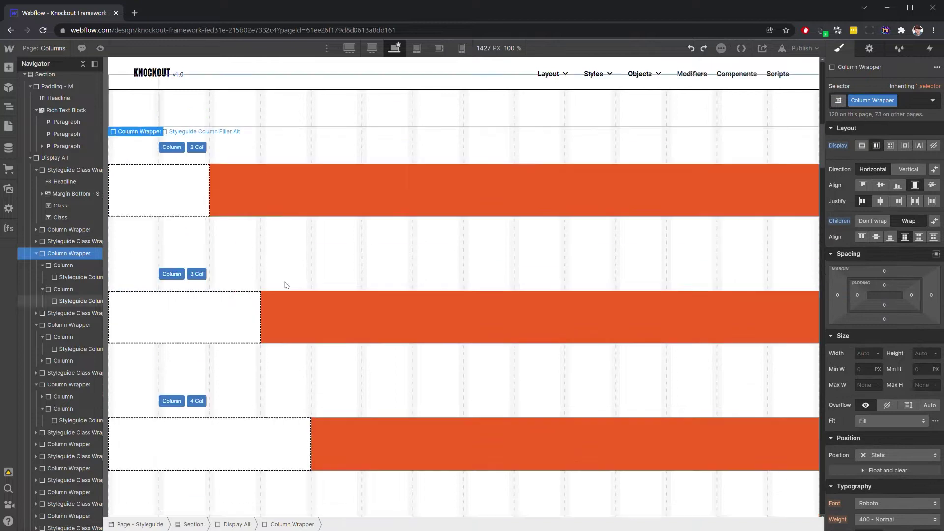
{"action": "scroll", "coordinate": [288, 285], "scroll_direction": "down", "scroll_amount": 10}
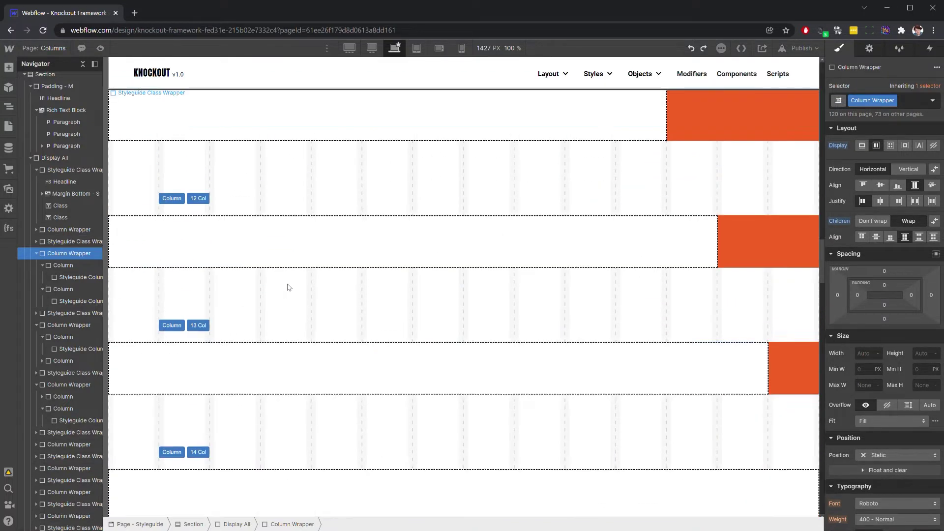
{"action": "scroll", "coordinate": [289, 288], "scroll_direction": "down", "scroll_amount": 5}
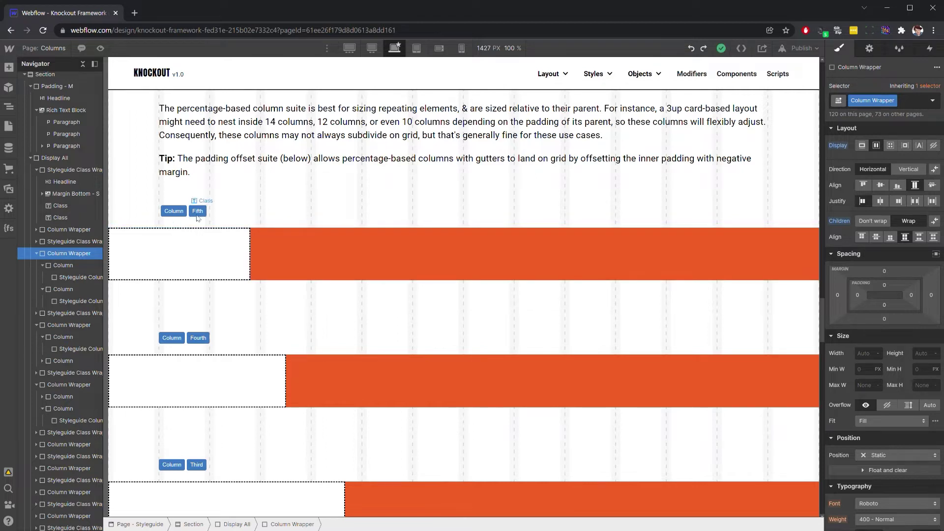
{"action": "left_click", "coordinate": [132, 228]}
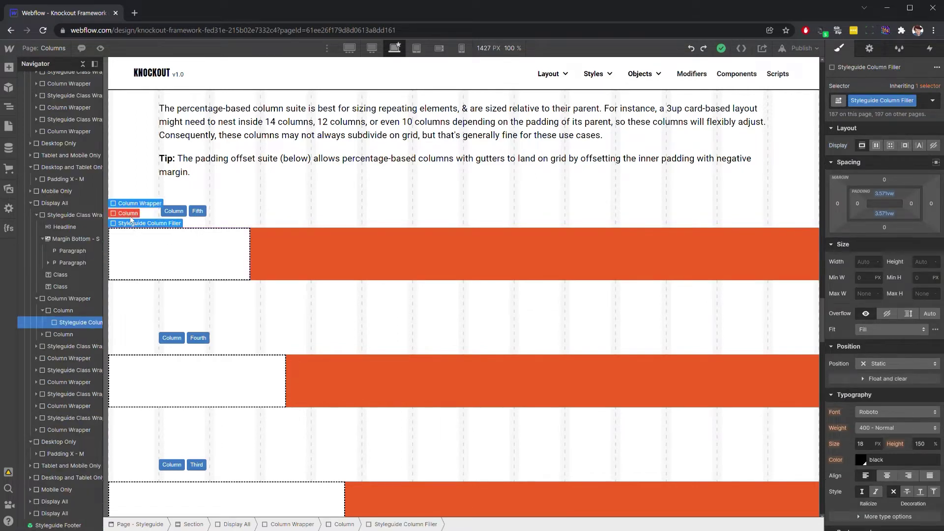
{"action": "left_click", "coordinate": [129, 212]}
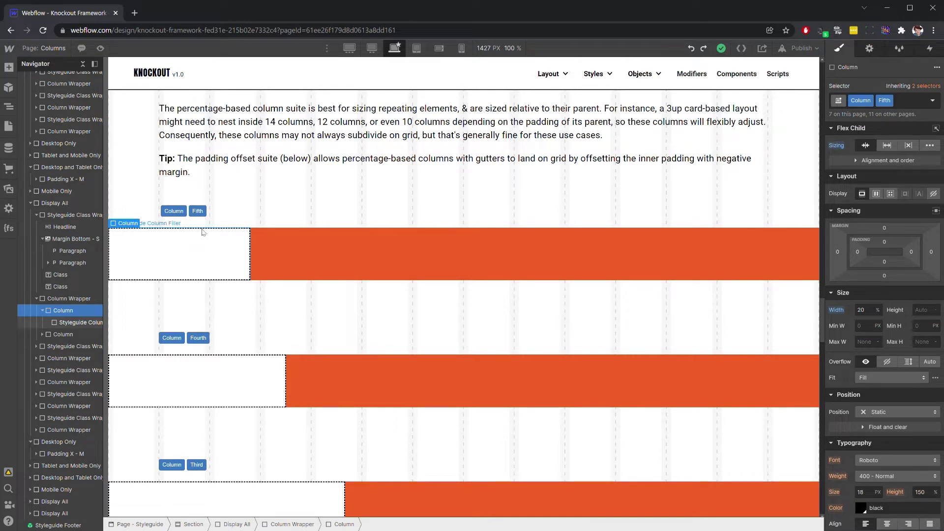
Add Margin Left - M and Margin Right - M combo classes to the Fifth row's Column Wrapper.
{"action": "left_click", "coordinate": [126, 215]}
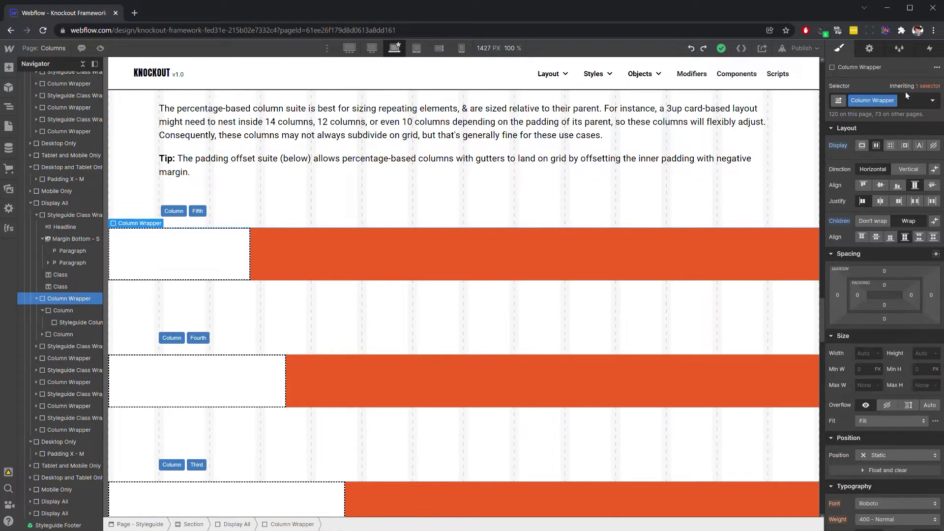
{"action": "left_click", "coordinate": [912, 102]}
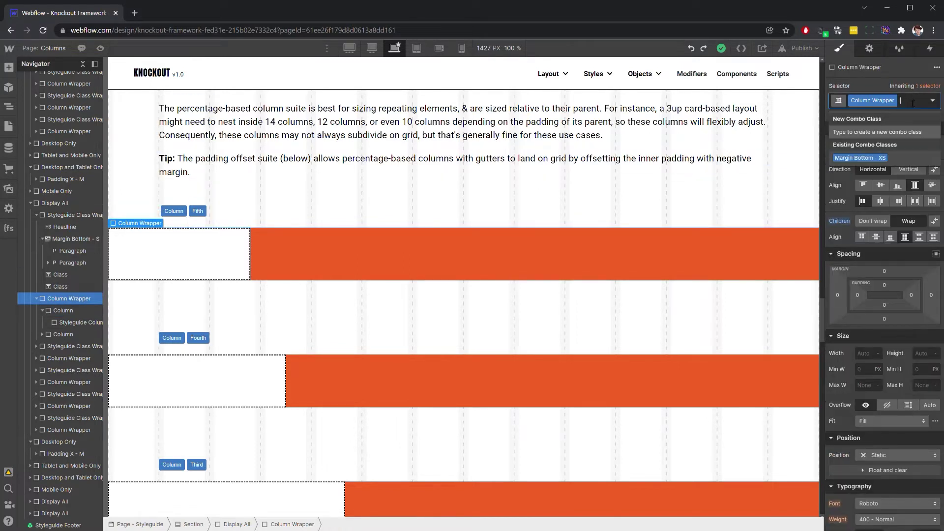
{"action": "type", "text": "Margin Left -"}
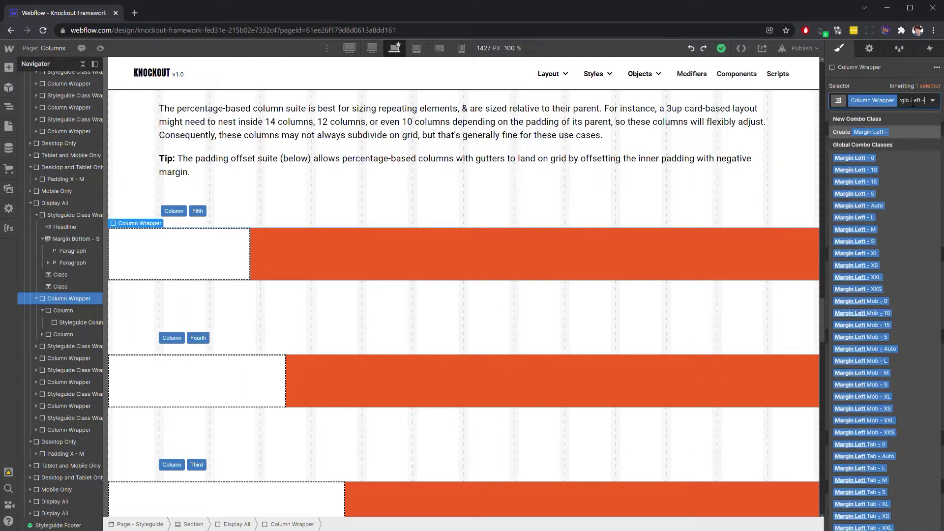
{"action": "type", "text": " M"}
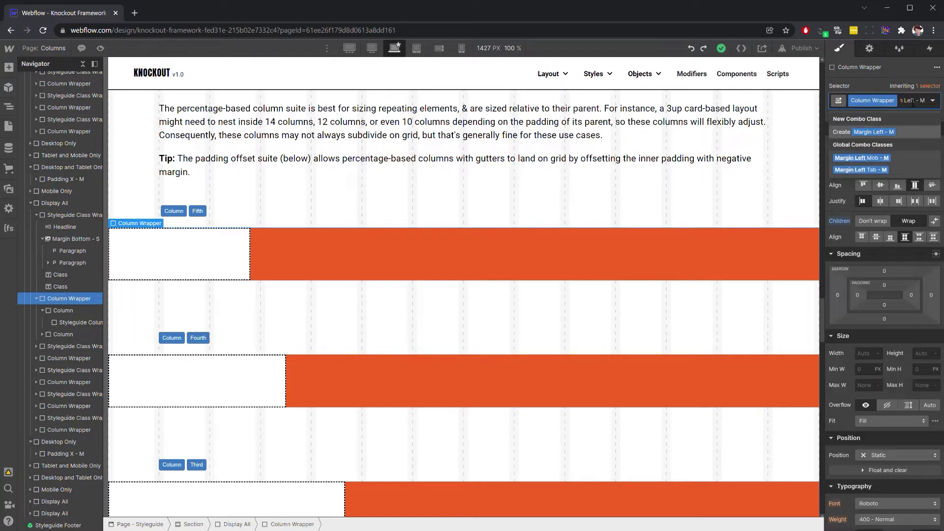
{"action": "key", "text": "Return"}
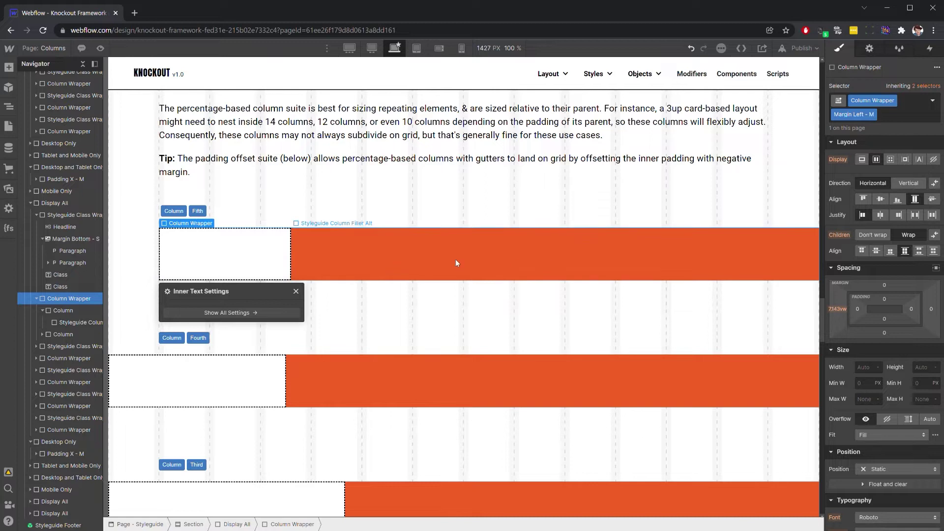
{"action": "left_click", "coordinate": [915, 116]}
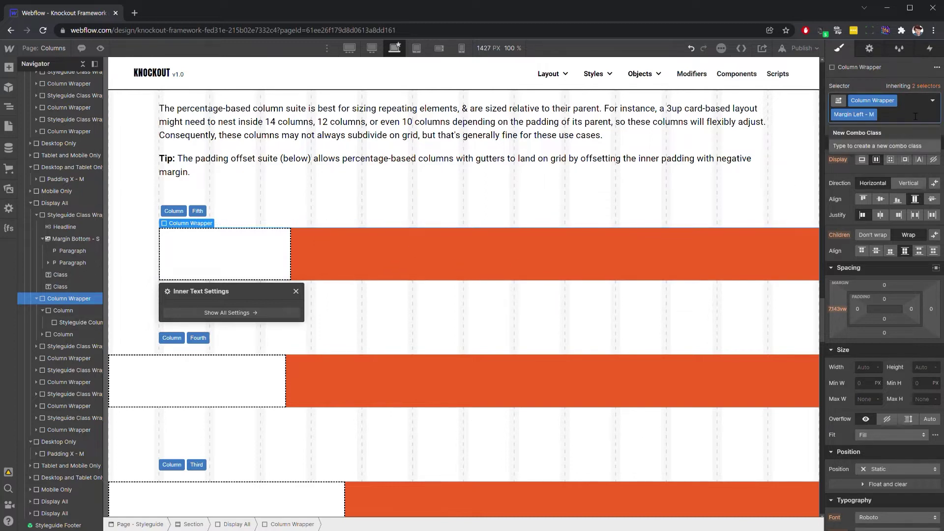
{"action": "type", "text": "Margin Right - M"}
{"action": "key", "text": "Return"}
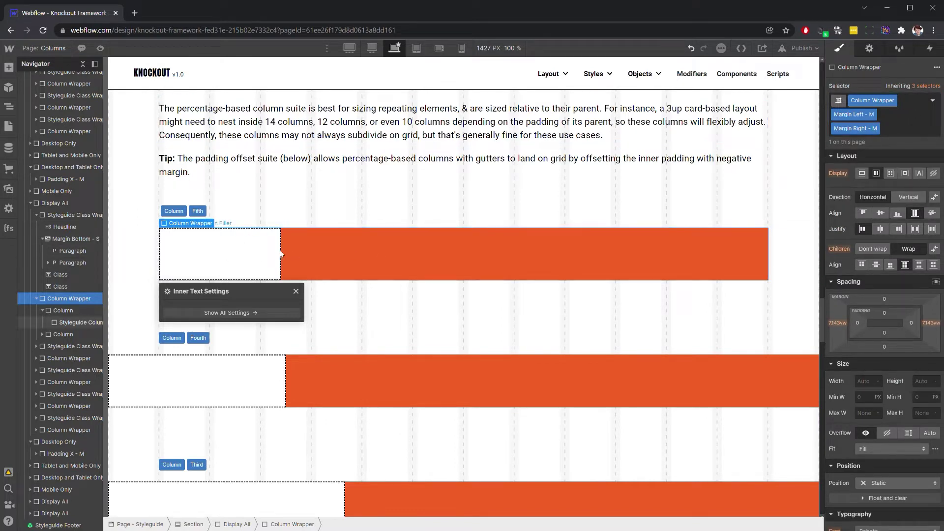
Delete the orange Column from the Fifth row and duplicate the Fifth column.
{"action": "left_click", "coordinate": [67, 335]}
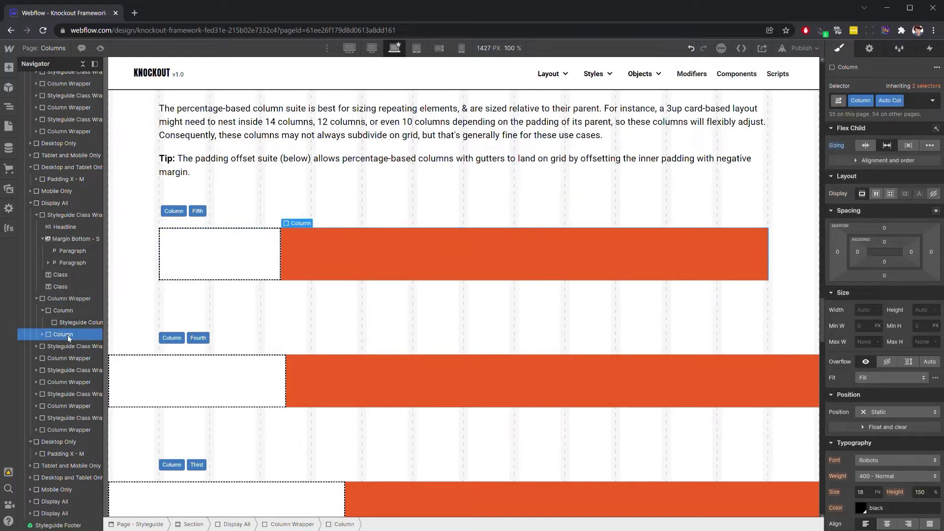
{"action": "key", "text": "Delete"}
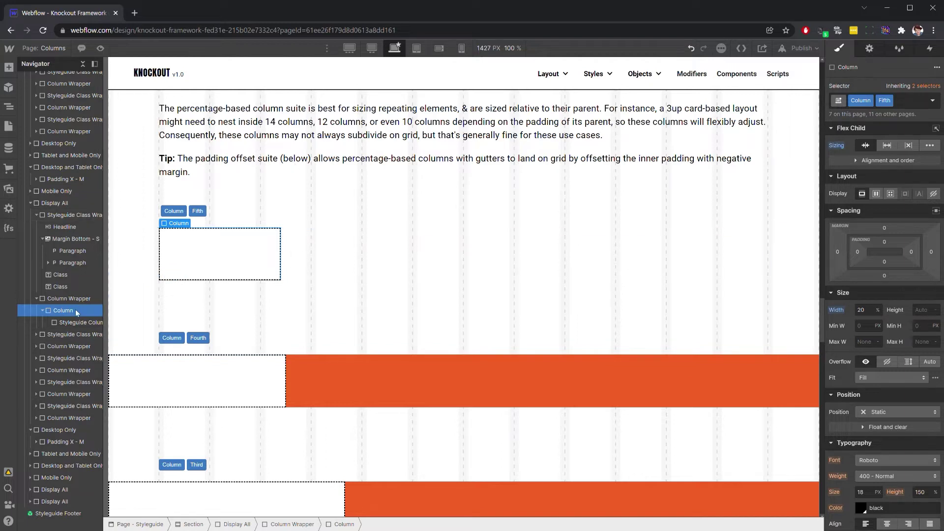
{"action": "key", "text": "ctrl+d"}
{"action": "key", "text": "ctrl+d"}
{"action": "key", "text": "ctrl+d"}
{"action": "key", "text": "ctrl+d"}
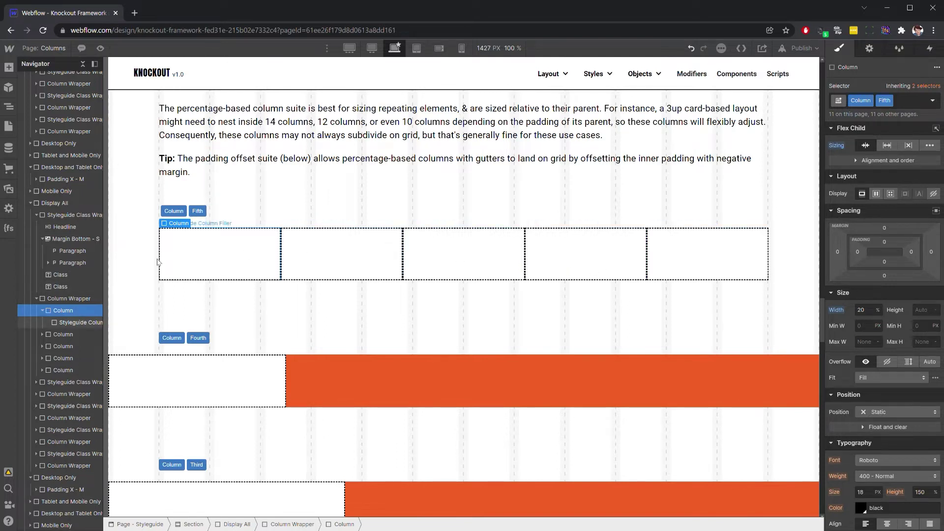
Remove the Margin Right - M and Margin Left - M classes from the Column Wrapper.
{"action": "left_click", "coordinate": [60, 298]}
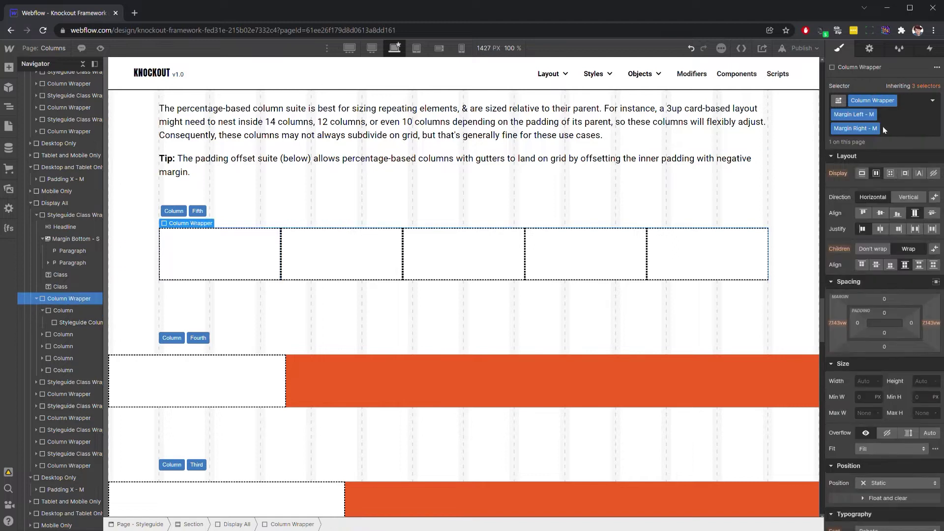
{"action": "left_click", "coordinate": [900, 128]}
{"action": "key", "text": "BackSpace"}
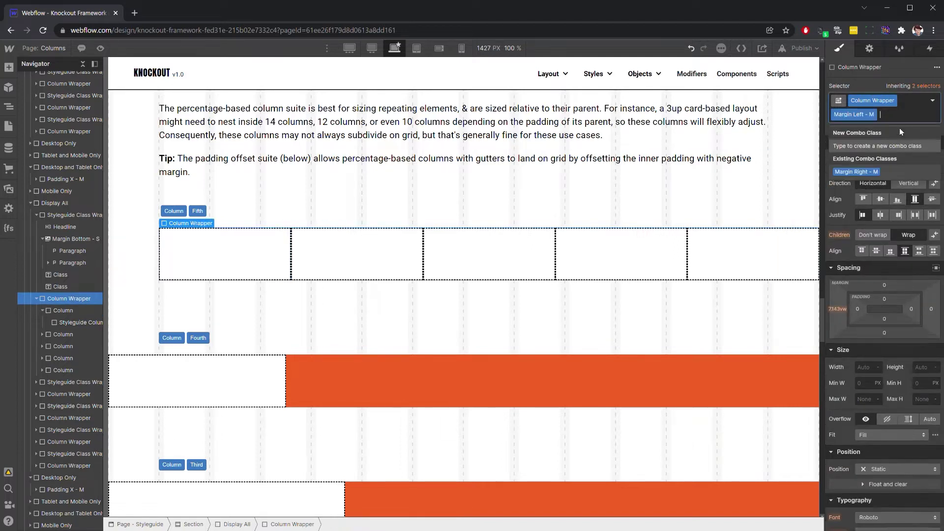
{"action": "key", "text": "BackSpace"}
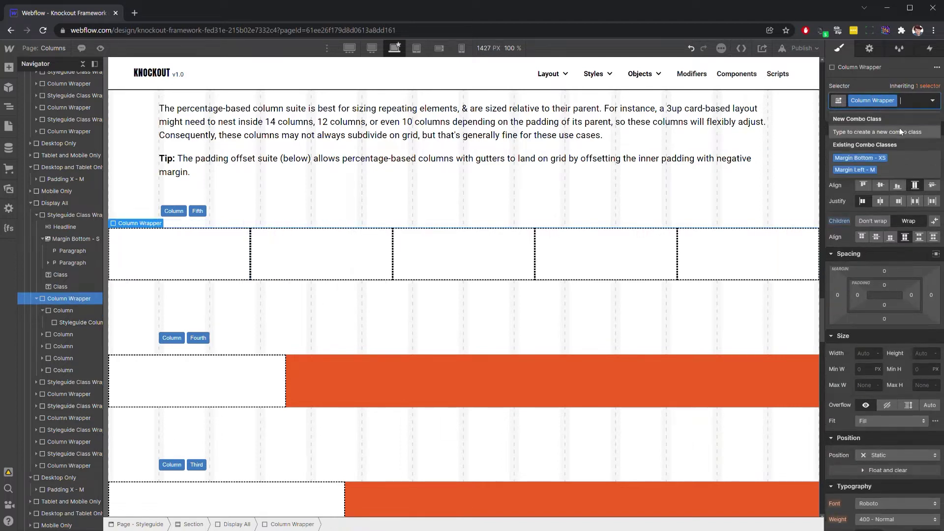
{"action": "left_click", "coordinate": [426, 151]}
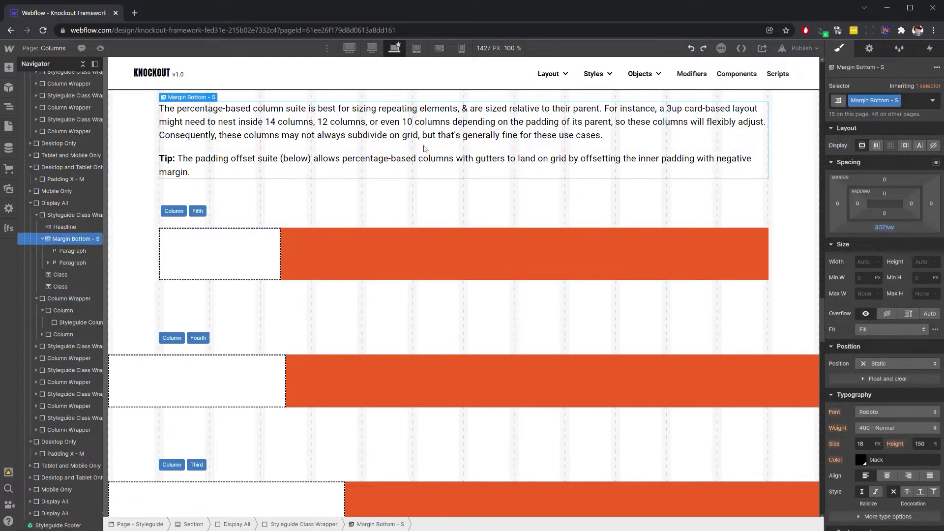
{"action": "scroll", "coordinate": [384, 191], "scroll_direction": "up", "scroll_amount": 15}
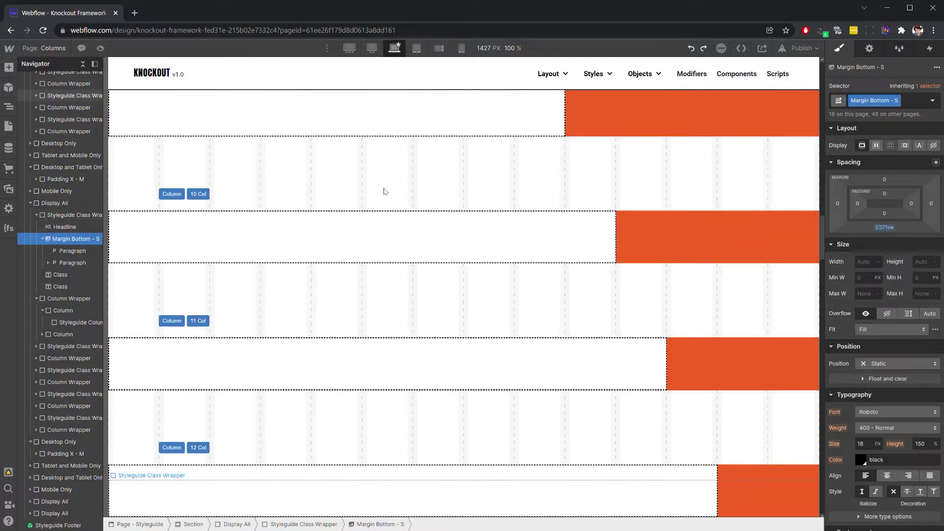
{"action": "scroll", "coordinate": [384, 191], "scroll_direction": "down", "scroll_amount": 4}
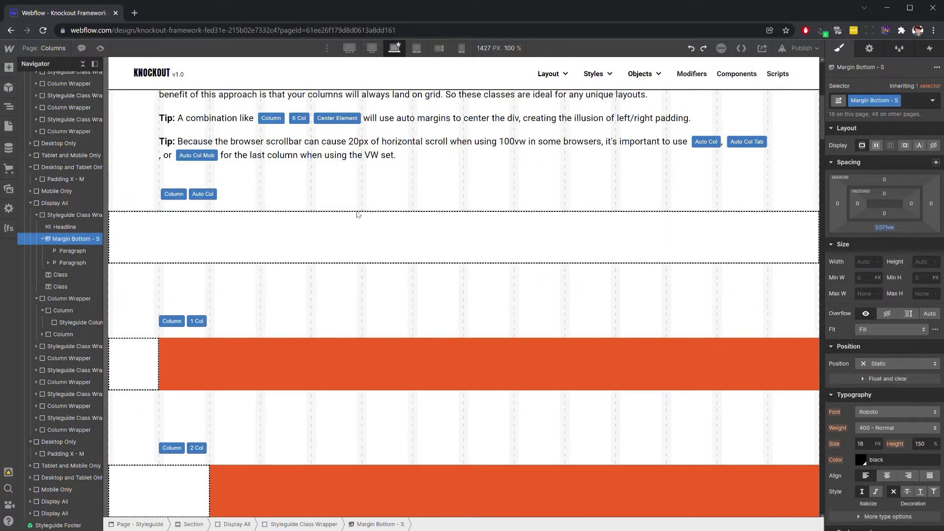
{"action": "left_click", "coordinate": [172, 350]}
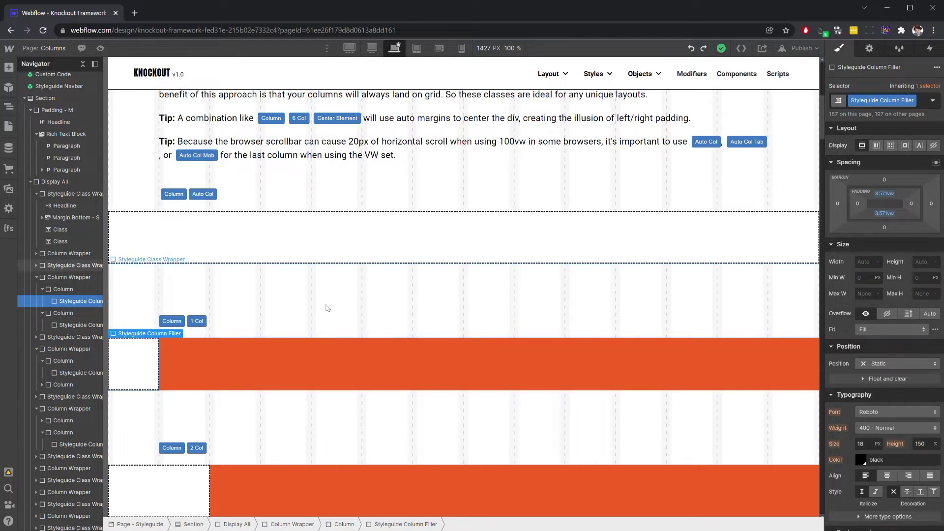
{"action": "scroll", "coordinate": [327, 308], "scroll_direction": "down", "scroll_amount": 20}
{"action": "scroll", "coordinate": [328, 308], "scroll_direction": "down", "scroll_amount": 10}
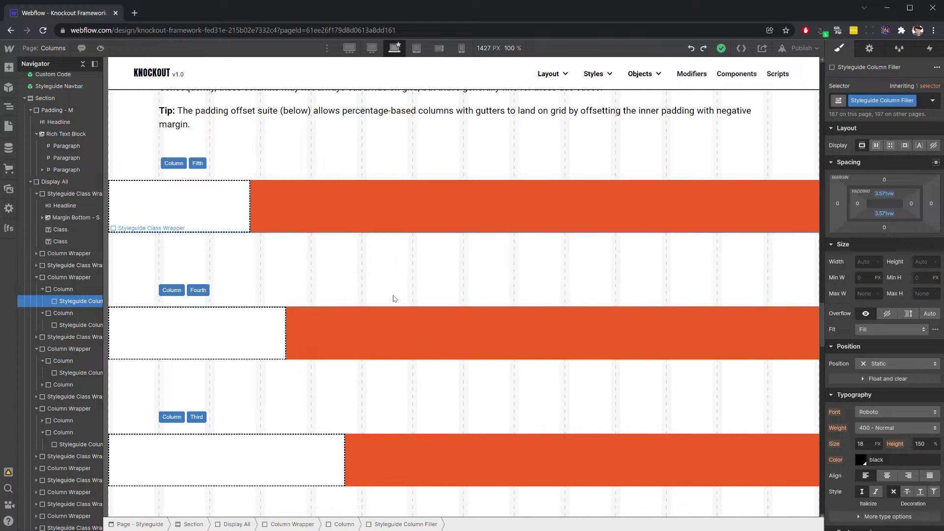
{"action": "scroll", "coordinate": [393, 299], "scroll_direction": "up", "scroll_amount": 5}
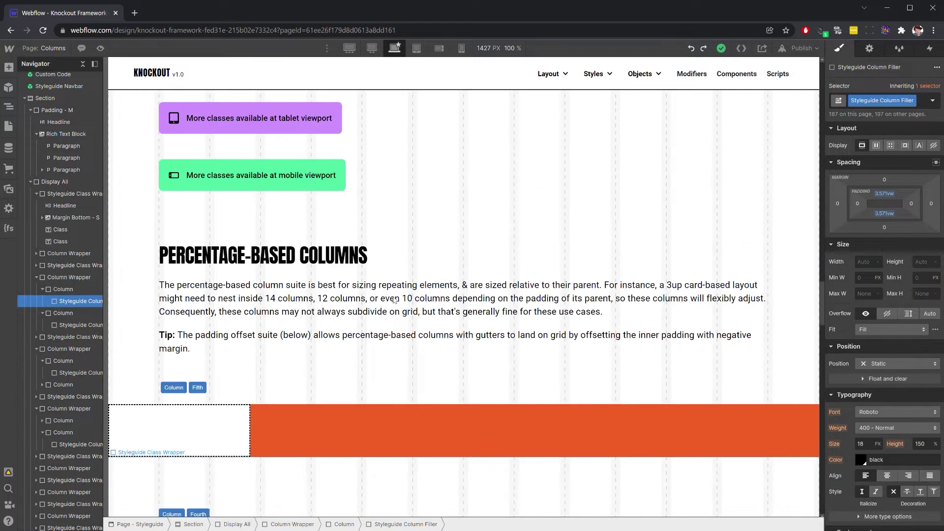
{"action": "scroll", "coordinate": [394, 298], "scroll_direction": "down", "scroll_amount": 3}
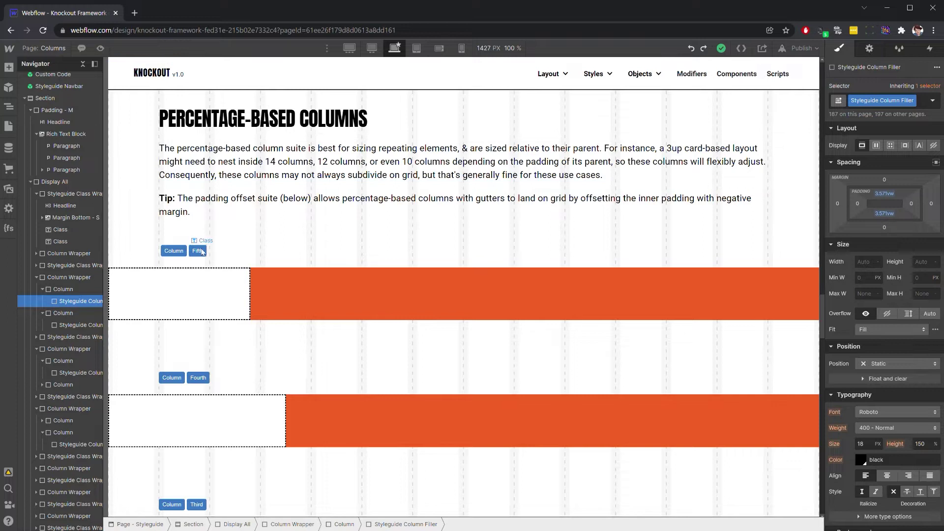
{"action": "scroll", "coordinate": [209, 276], "scroll_direction": "down", "scroll_amount": 3}
{"action": "scroll", "coordinate": [212, 361], "scroll_direction": "down", "scroll_amount": 3}
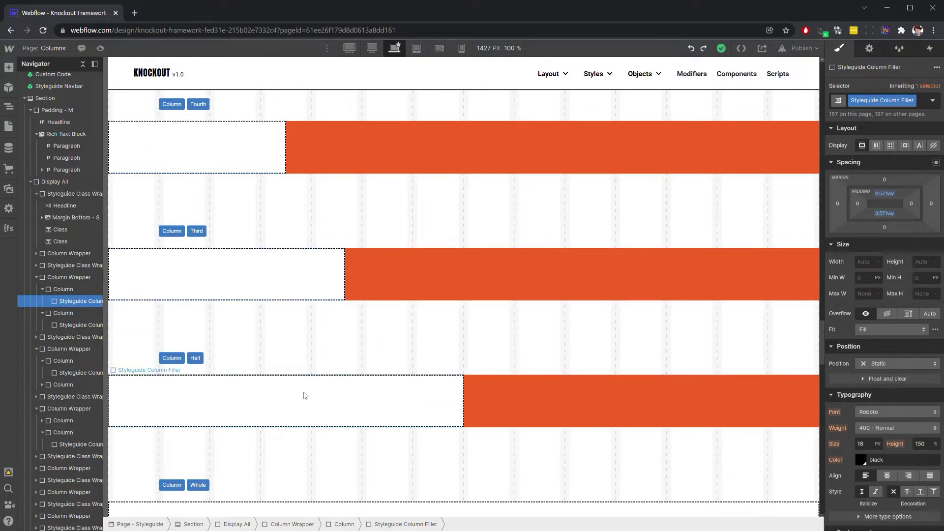
{"action": "scroll", "coordinate": [303, 396], "scroll_direction": "down", "scroll_amount": 10}
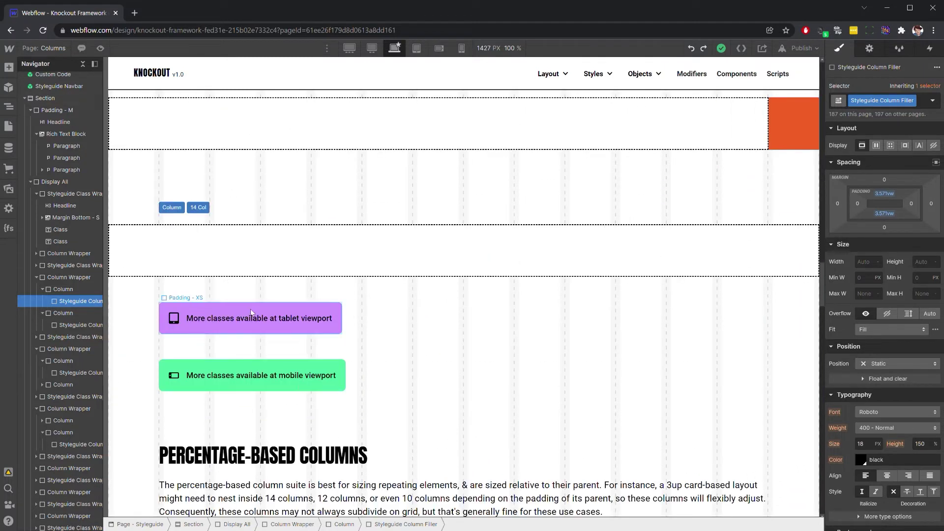
{"action": "left_click", "coordinate": [228, 307]}
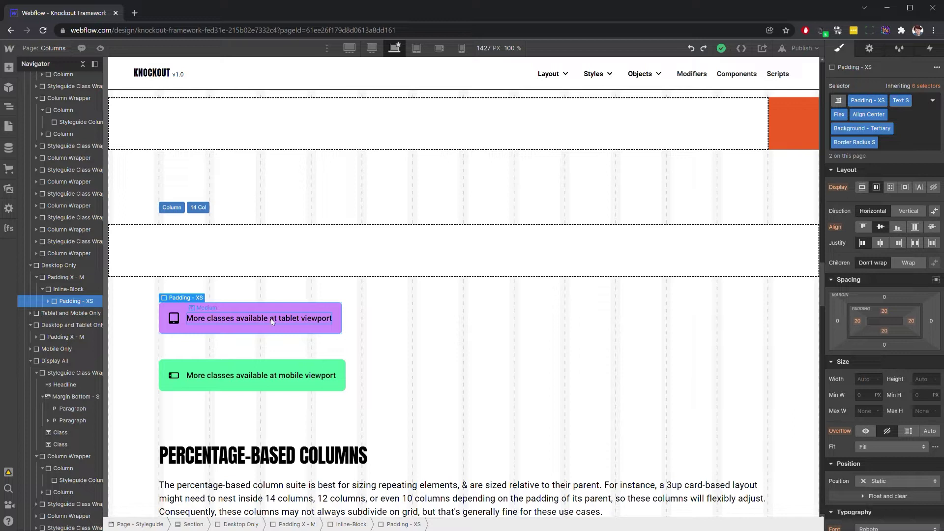
{"action": "left_click", "coordinate": [417, 48]}
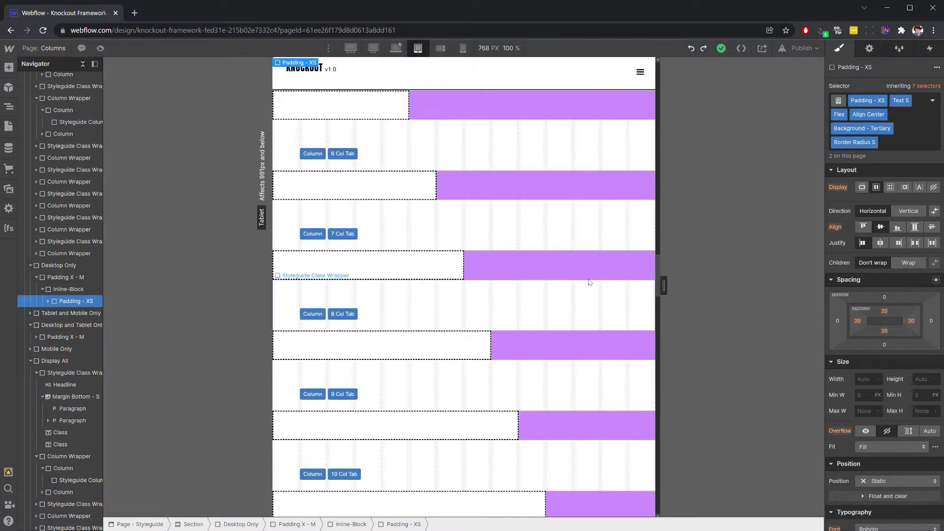
{"action": "scroll", "coordinate": [657, 270], "scroll_direction": "up", "scroll_amount": 15}
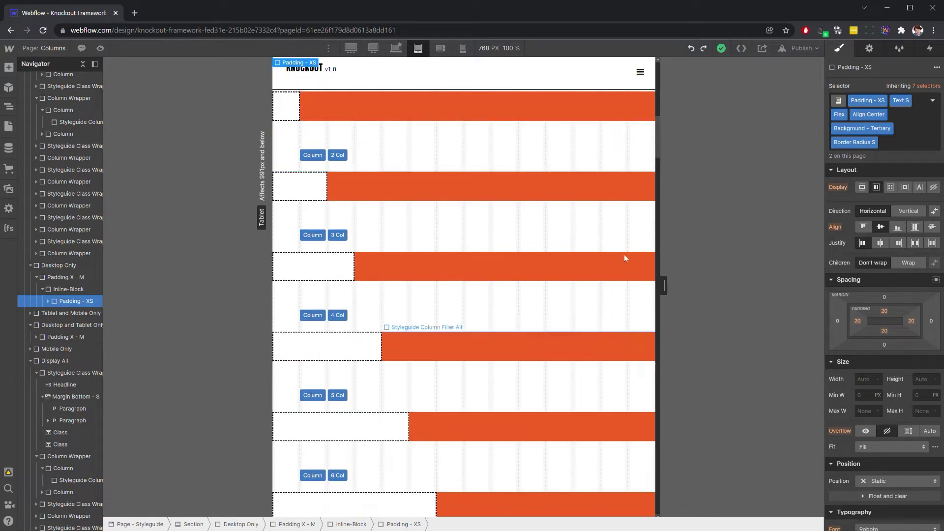
{"action": "scroll", "coordinate": [656, 187], "scroll_direction": "down", "scroll_amount": 10}
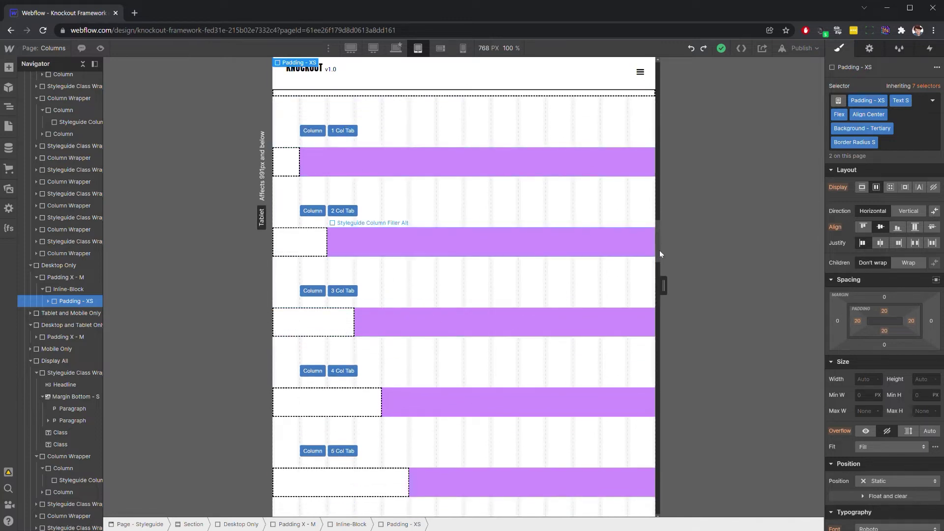
{"action": "scroll", "coordinate": [656, 261], "scroll_direction": "down", "scroll_amount": 15}
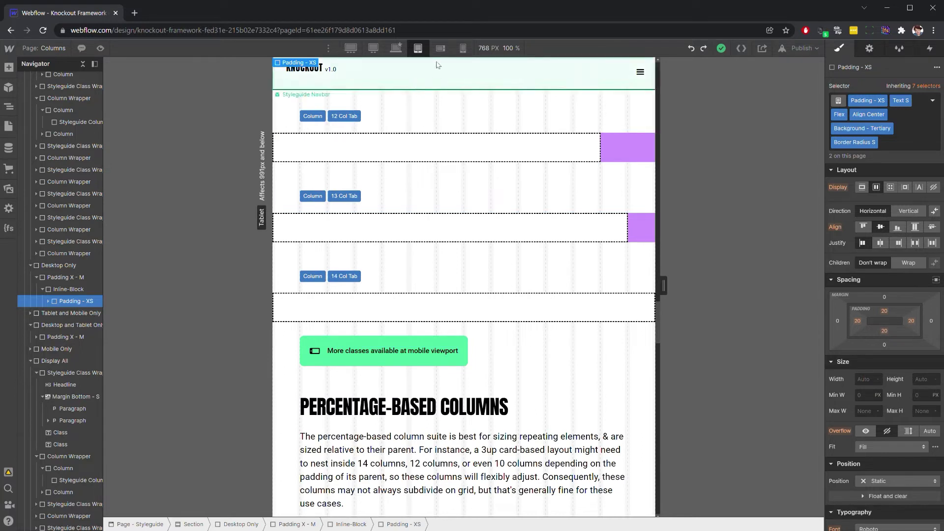
{"action": "left_click", "coordinate": [441, 49]}
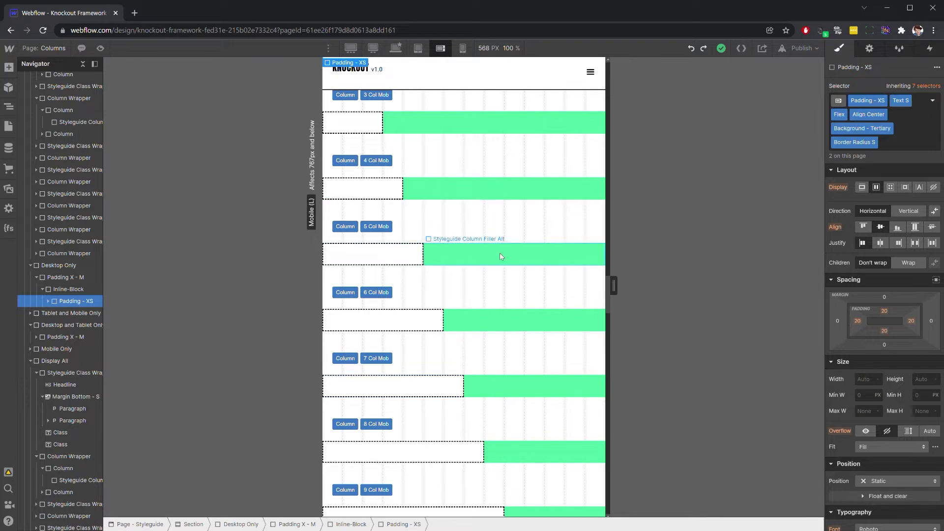
{"action": "scroll", "coordinate": [500, 252], "scroll_direction": "up", "scroll_amount": 5}
{"action": "scroll", "coordinate": [499, 252], "scroll_direction": "up", "scroll_amount": 2}
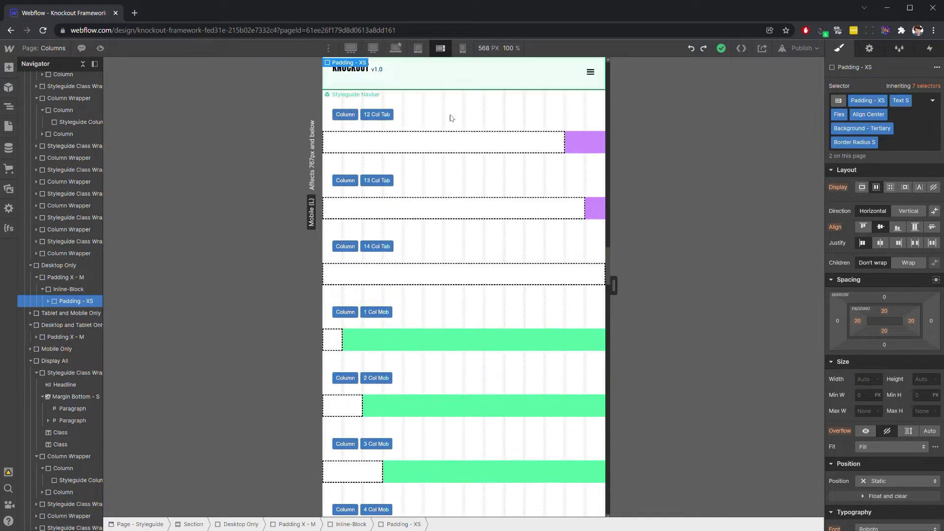
{"action": "scroll", "coordinate": [443, 226], "scroll_direction": "up", "scroll_amount": 4}
{"action": "scroll", "coordinate": [443, 217], "scroll_direction": "up", "scroll_amount": 3}
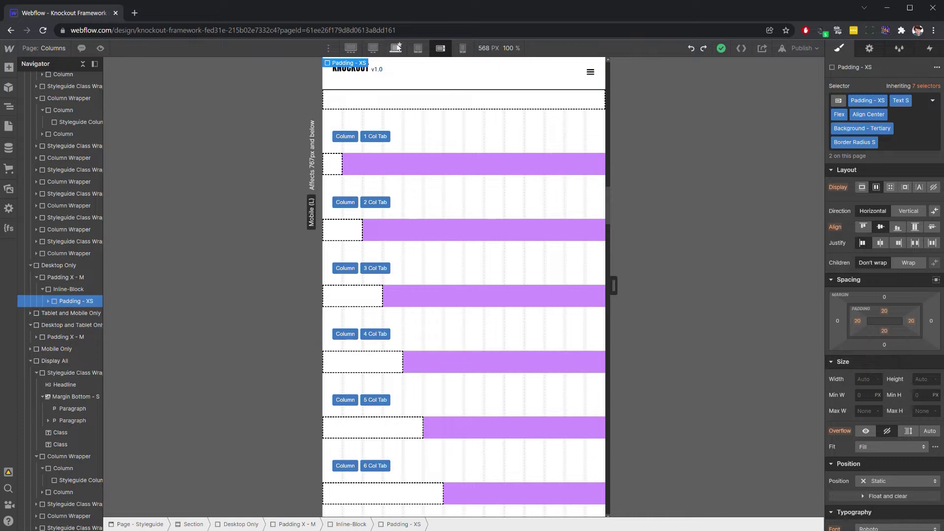
{"action": "key", "text": "shift+1"}
{"action": "scroll", "coordinate": [435, 254], "scroll_direction": "up", "scroll_amount": 3}
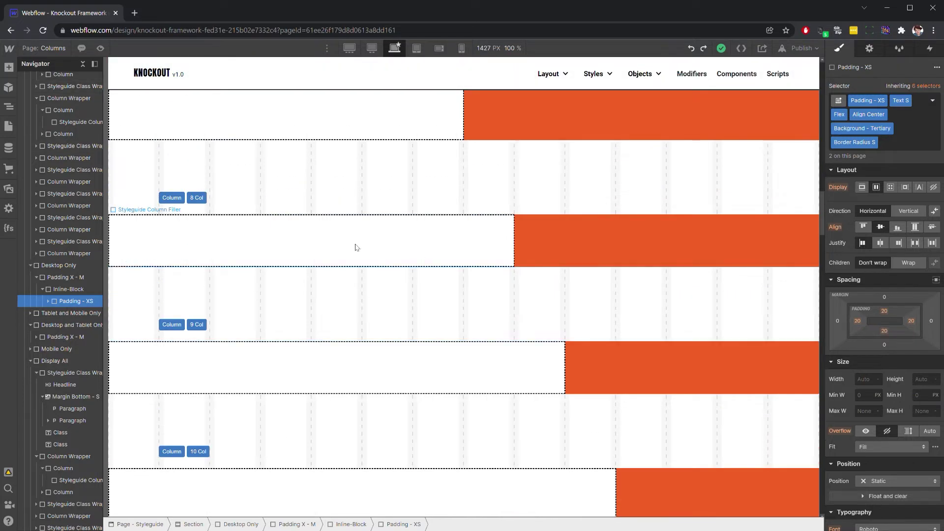
Add a 10 Col Tab combo class to the 8 Col row's Column.
{"action": "left_click", "coordinate": [229, 239]}
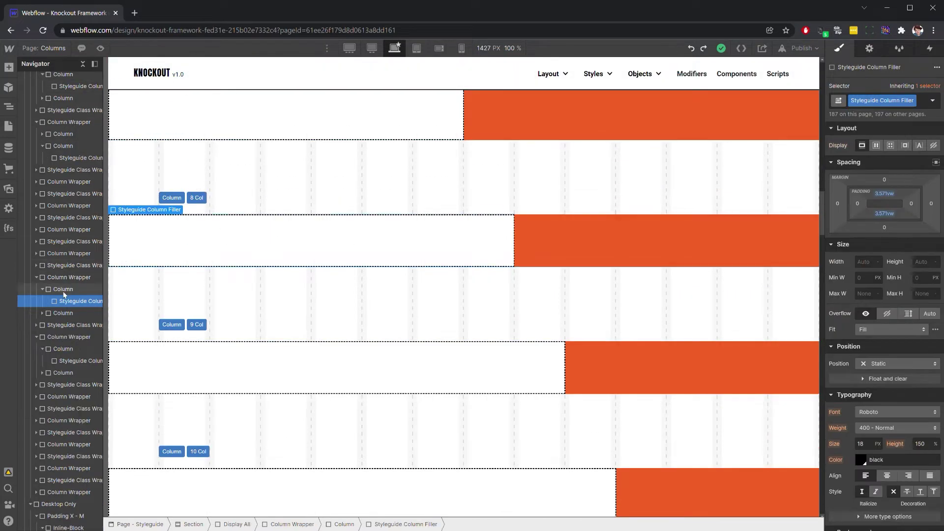
{"action": "left_click", "coordinate": [64, 289]}
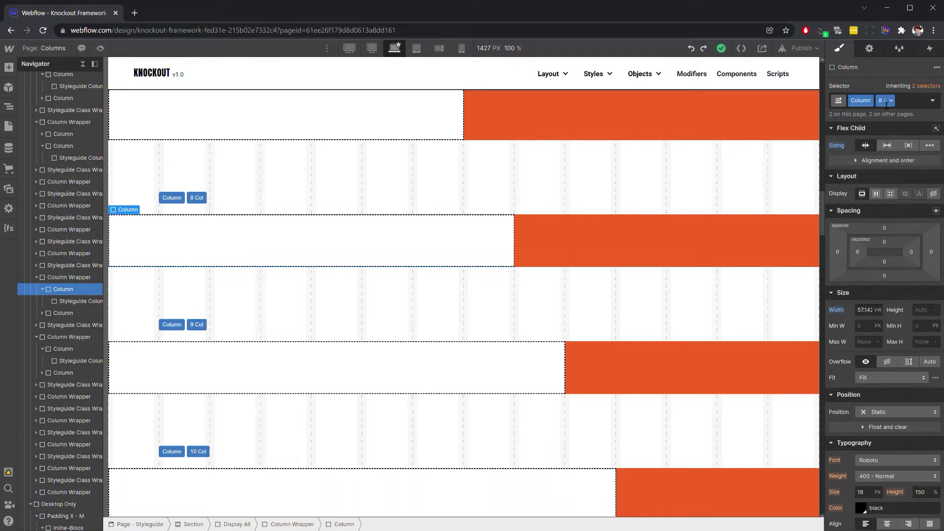
{"action": "left_click", "coordinate": [905, 100]}
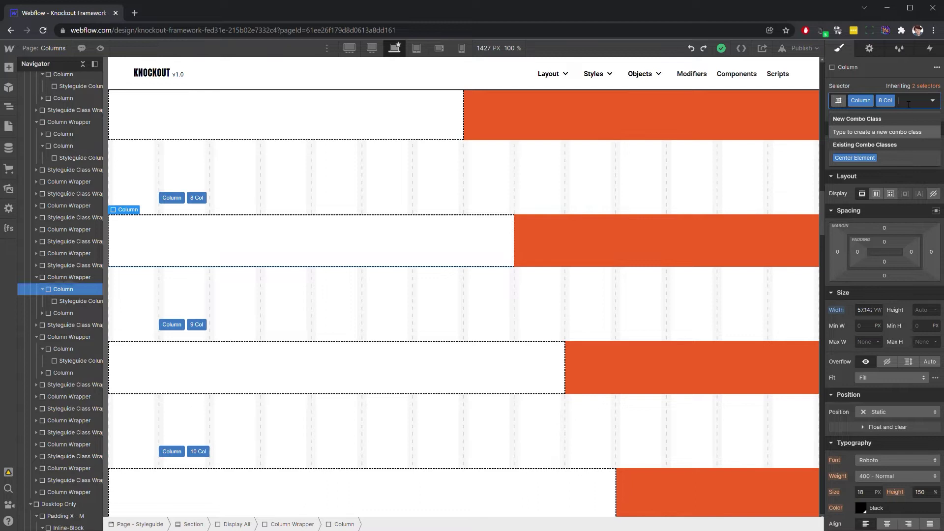
{"action": "type", "text": "10 Col Tab"}
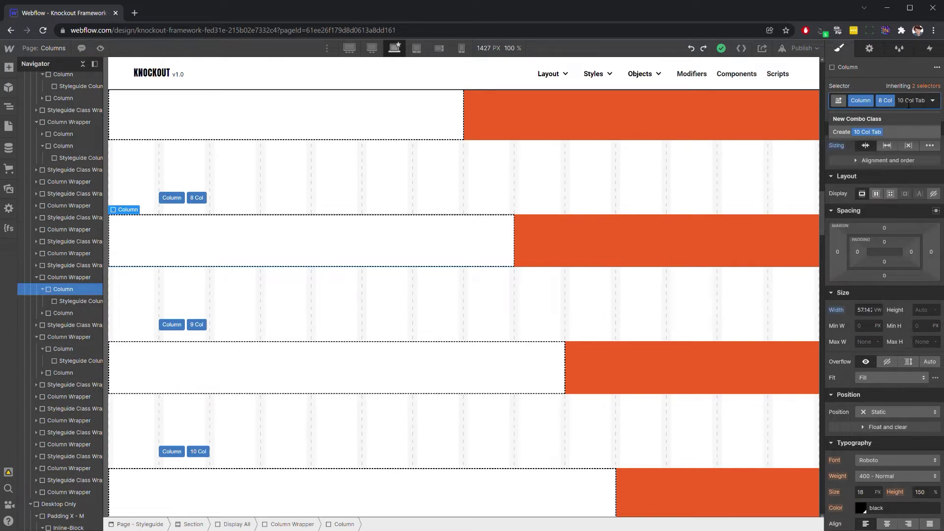
{"action": "key", "text": "Return"}
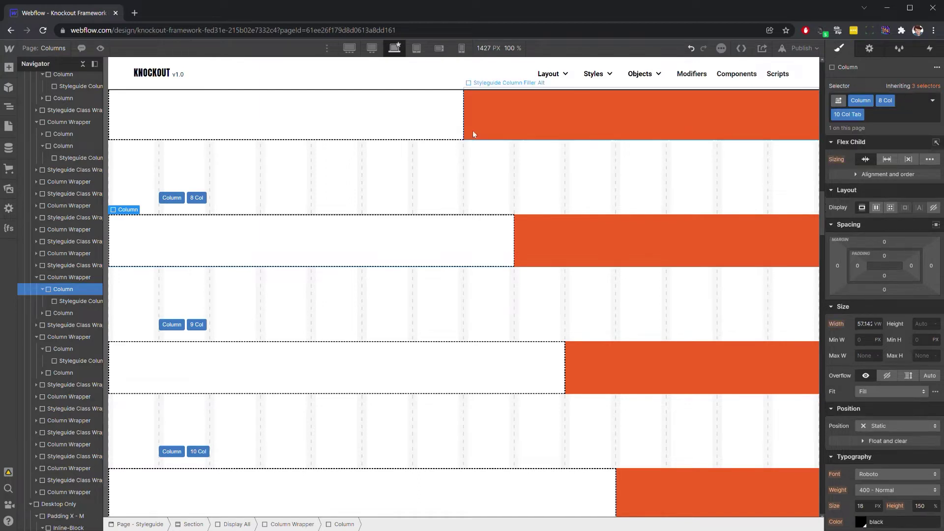
At the tablet breakpoint, replace the column's 10 Col Tab class with 12 Col Tab.
{"action": "left_click", "coordinate": [417, 48]}
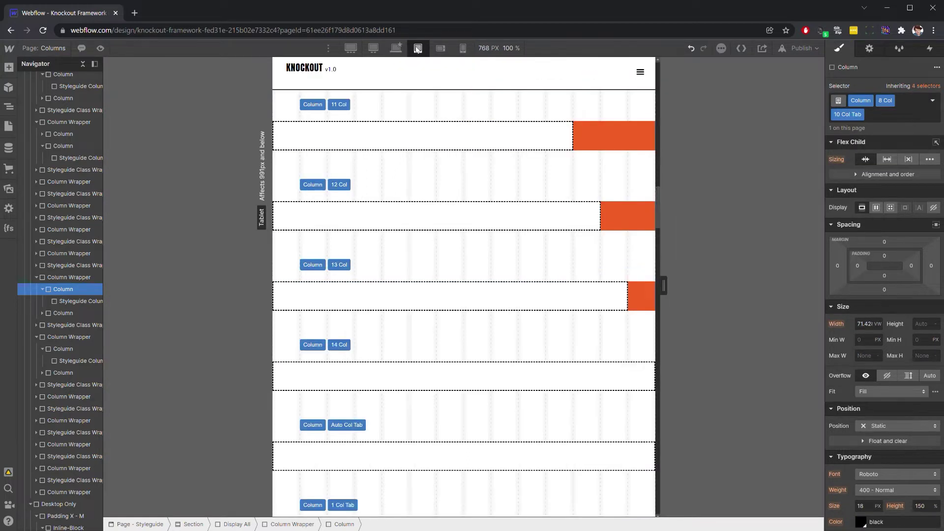
{"action": "scroll", "coordinate": [453, 198], "scroll_direction": "up", "scroll_amount": 8}
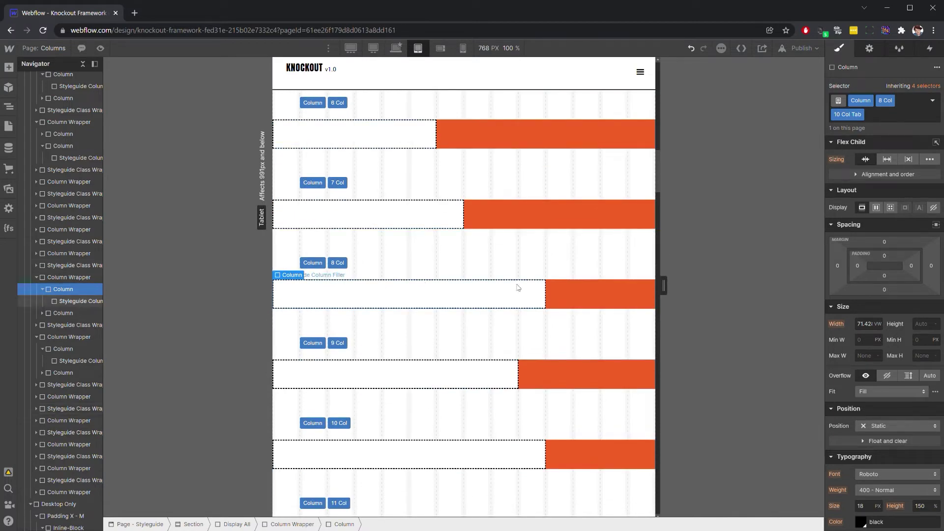
{"action": "left_click", "coordinate": [885, 117]}
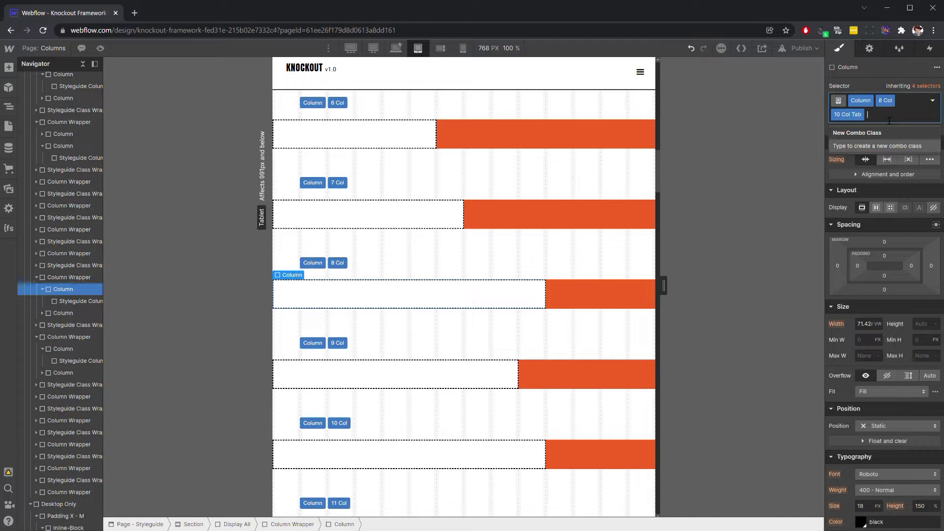
{"action": "key", "text": "BackSpace"}
{"action": "type", "text": "12"}
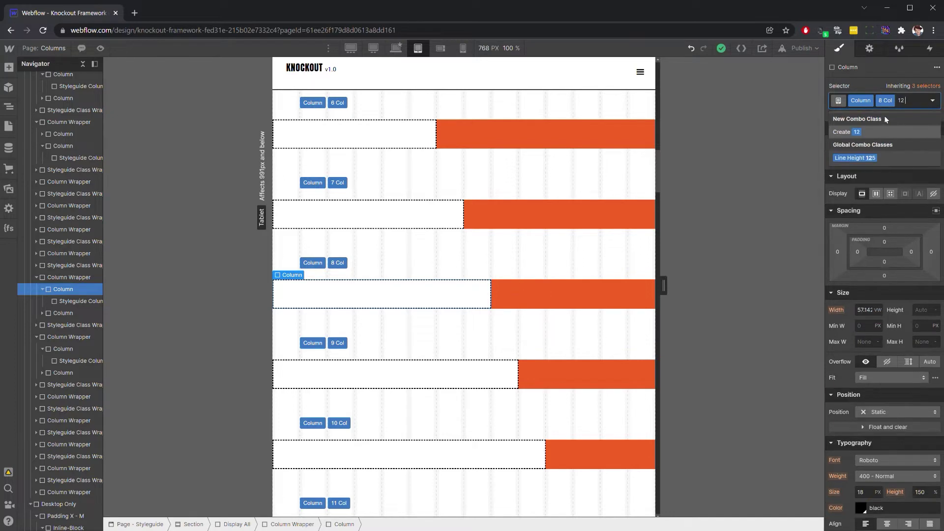
{"action": "type", "text": " Col Tab"}
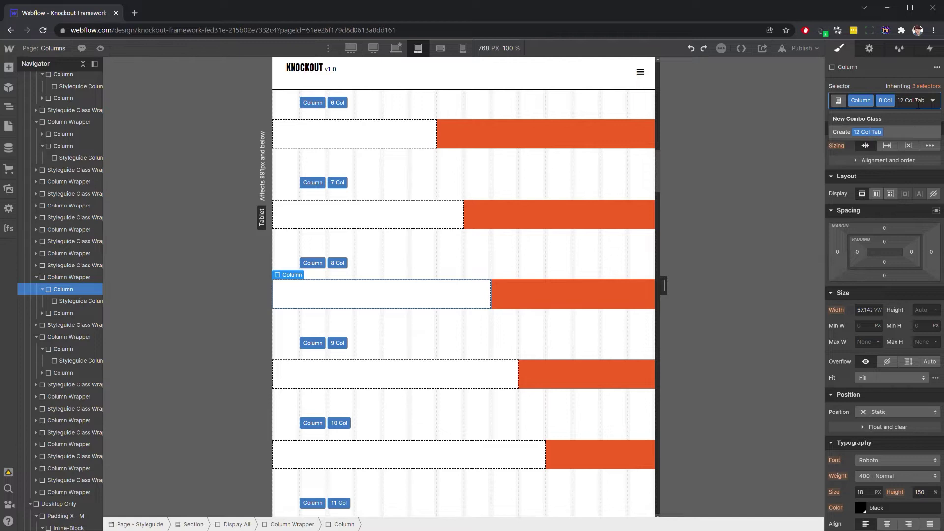
{"action": "key", "text": "Return"}
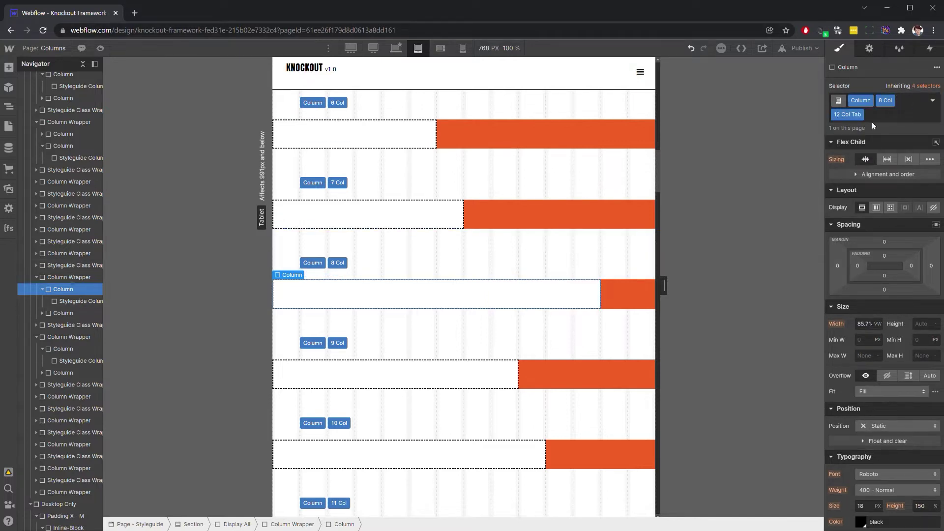
At the mobile landscape breakpoint, add a 4 Col Mob combo class to the column.
{"action": "left_click", "coordinate": [441, 48]}
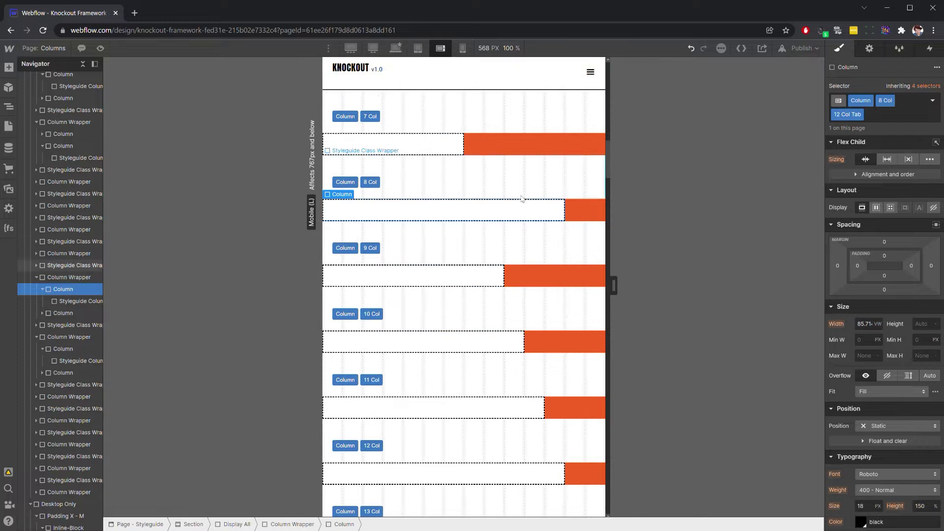
{"action": "left_click", "coordinate": [896, 120]}
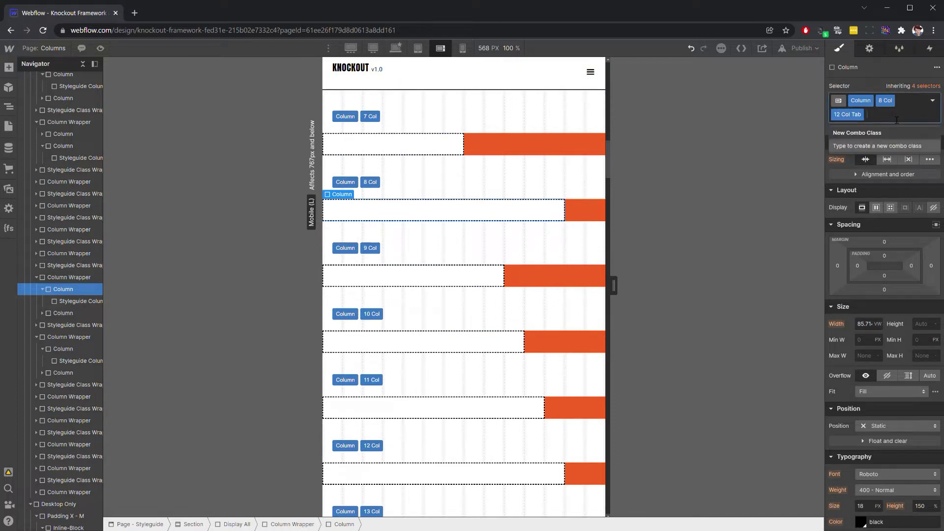
{"action": "type", "text": "4 Col Mob"}
{"action": "key", "text": "Return"}
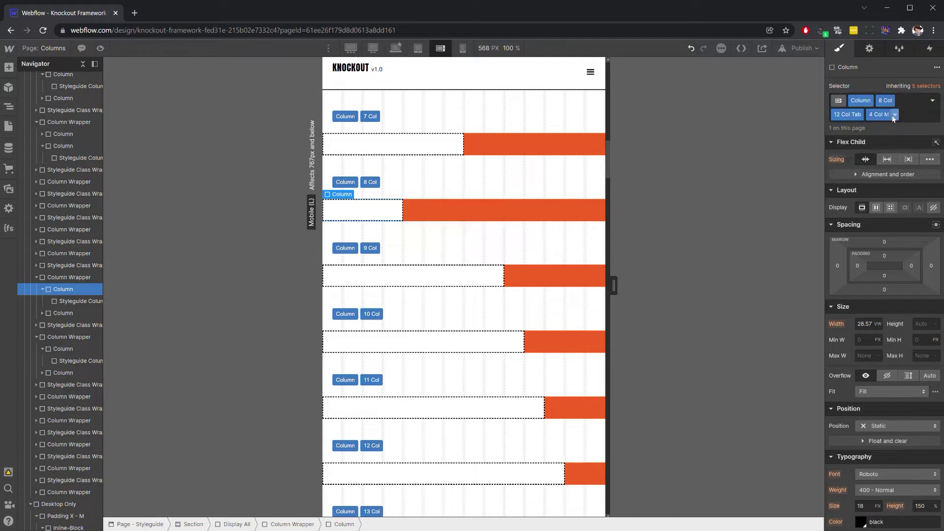
Back on desktop, remove the 12 Col Tab and 4 Col Mob classes, leaving Column 8 Col.
{"action": "left_click", "coordinate": [418, 49]}
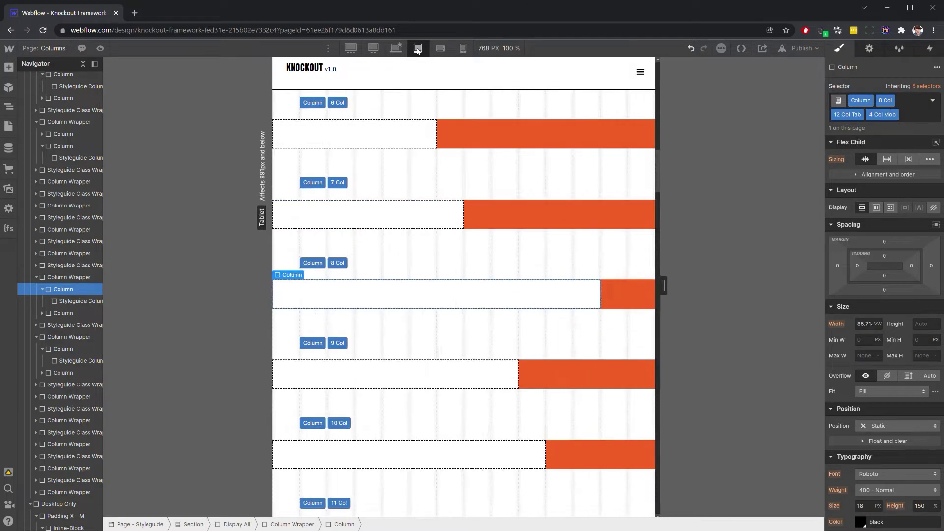
{"action": "left_click", "coordinate": [396, 49]}
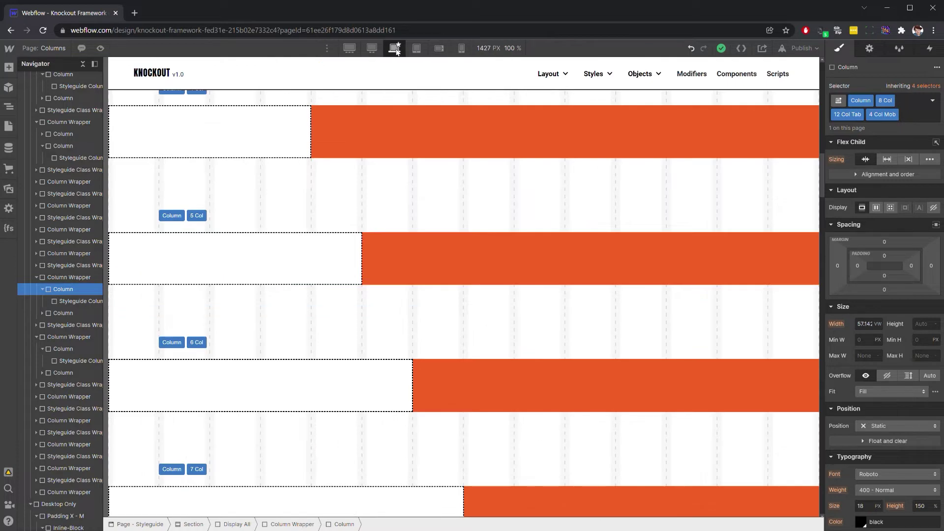
{"action": "left_click", "coordinate": [914, 116]}
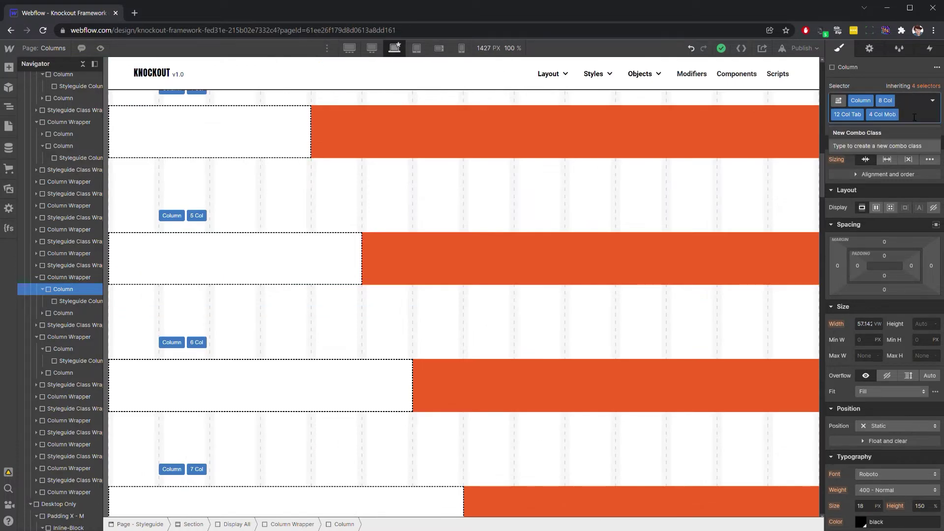
{"action": "key", "text": "BackSpace"}
{"action": "key", "text": "BackSpace"}
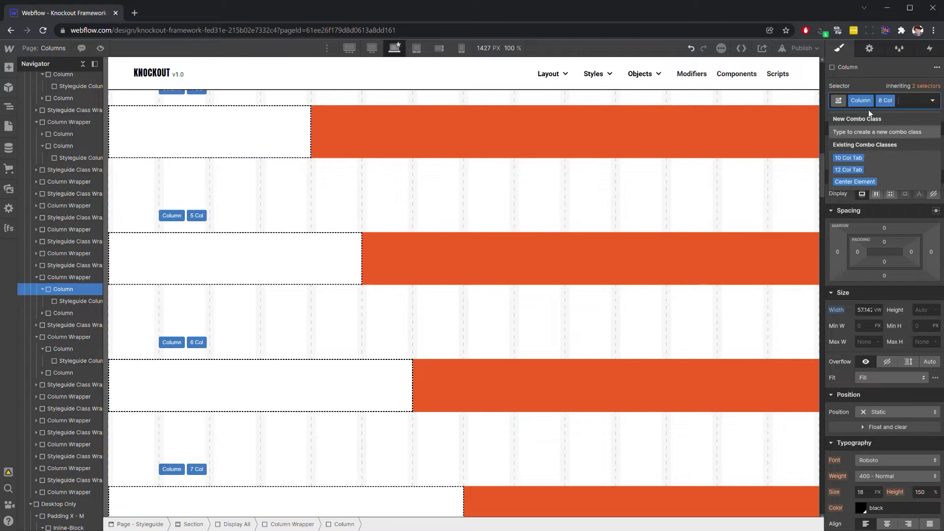
{"action": "left_click", "coordinate": [880, 73]}
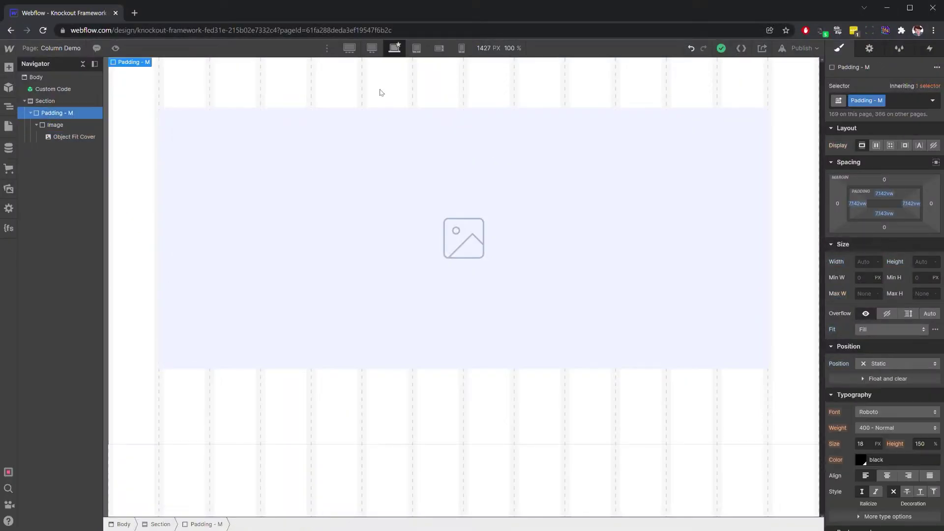
{"action": "left_click", "coordinate": [535, 470]}
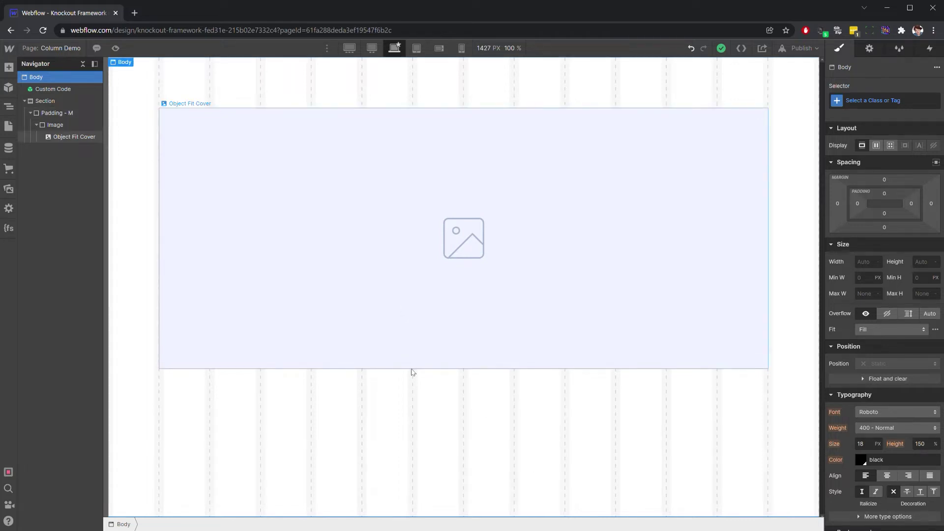
Insert a Div Block below the image inside the Padding - M container.
{"action": "left_click", "coordinate": [413, 399]}
{"action": "key", "text": "ctrl+e"}
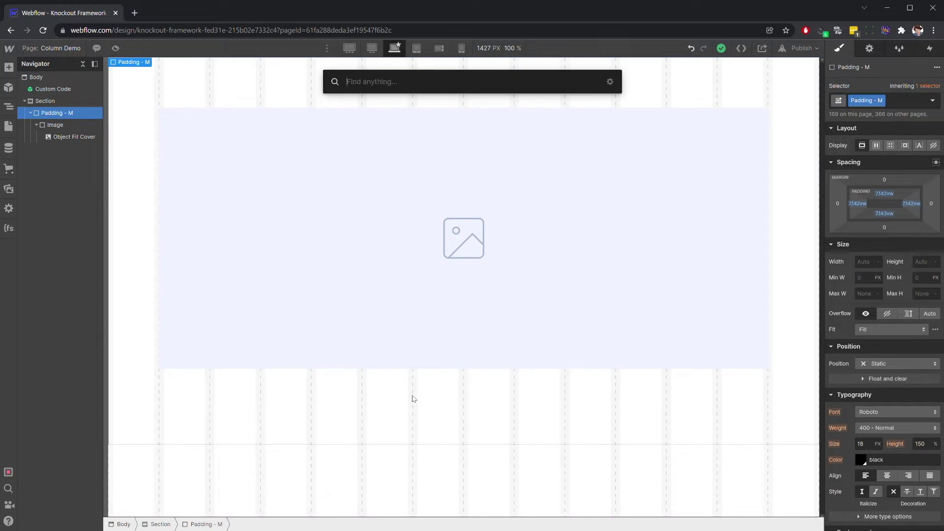
{"action": "type", "text": "div"}
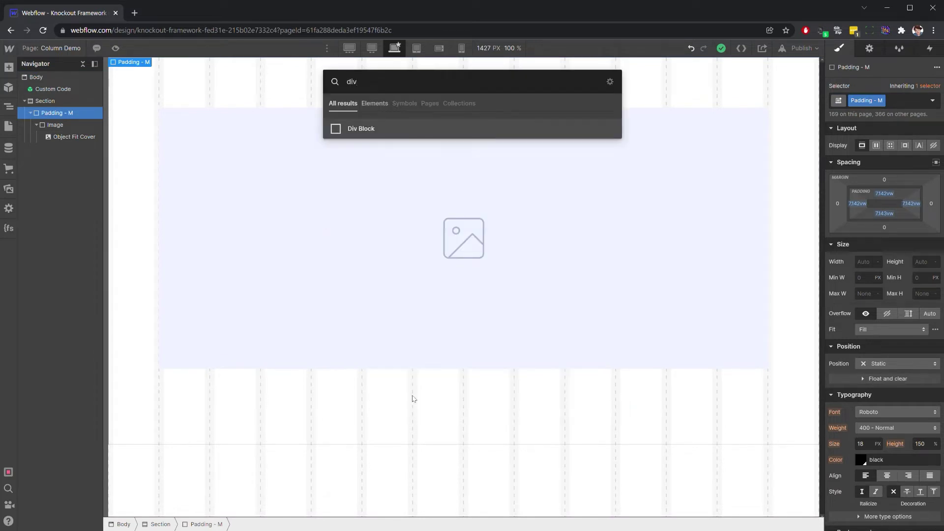
{"action": "key", "text": "Return"}
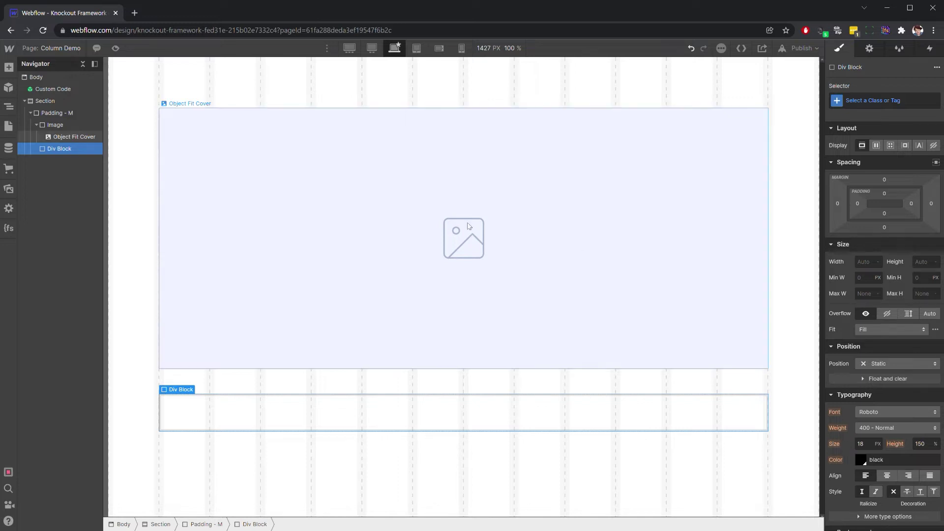
Assign the existing Column Wrapper class to the new Div Block.
{"action": "left_click", "coordinate": [897, 101]}
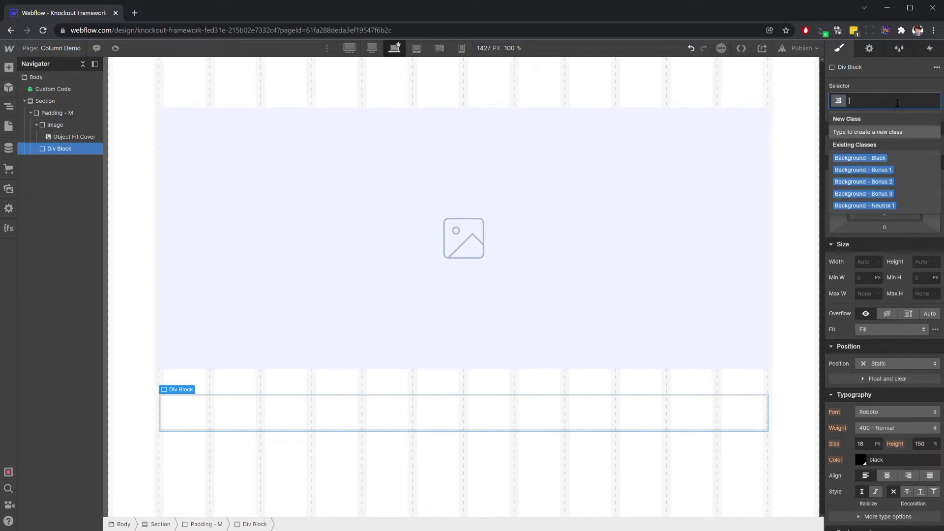
{"action": "type", "text": "Colu"}
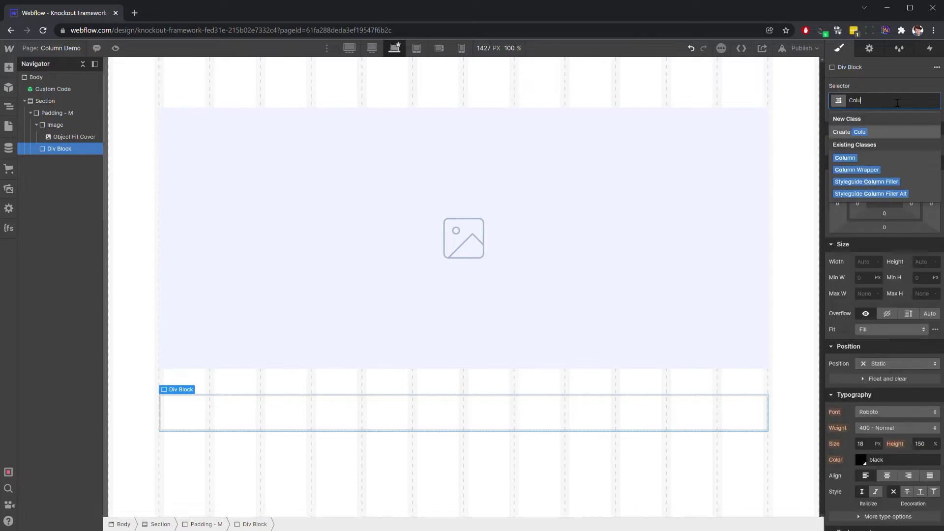
{"action": "key", "text": "Down"}
{"action": "key", "text": "Down"}
{"action": "key", "text": "Return"}
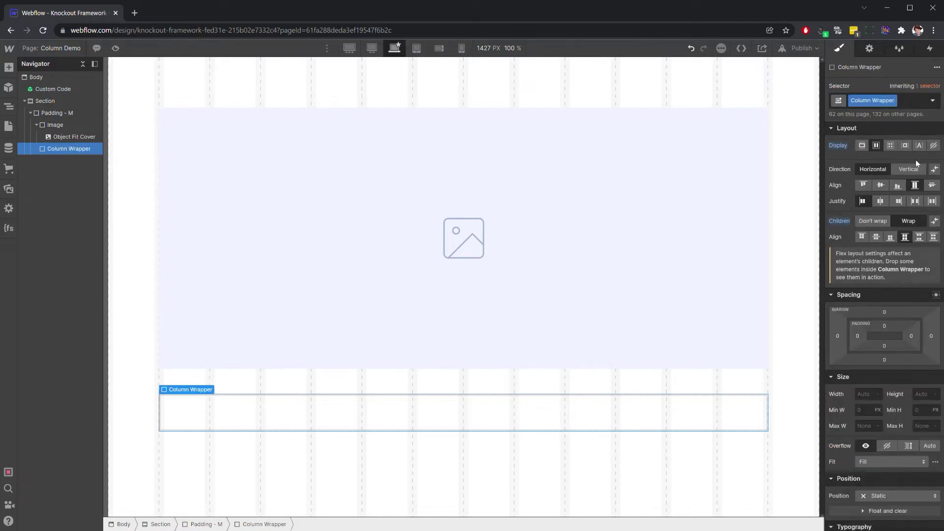
Insert a Div Block in the Column Wrapper and give it the Column class with the Third combo class.
{"action": "key", "text": "ctrl+e"}
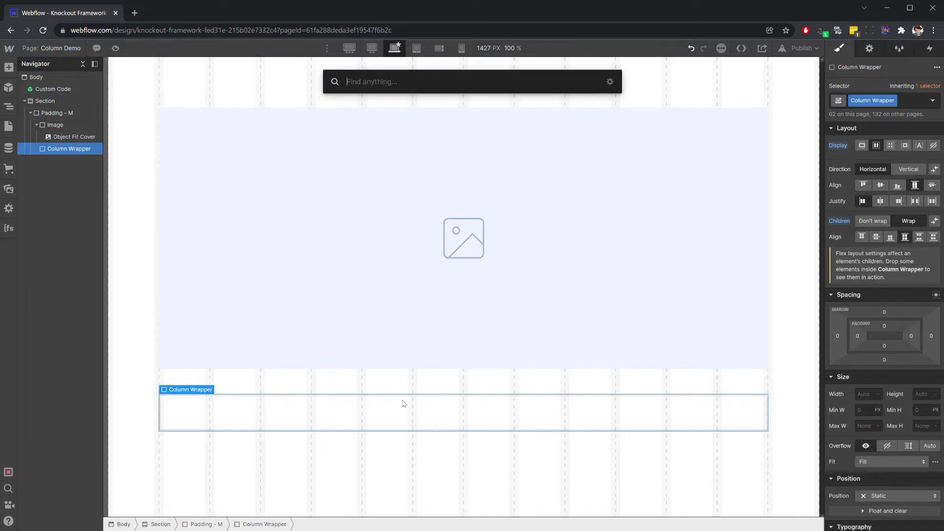
{"action": "type", "text": "div"}
{"action": "key", "text": "Return"}
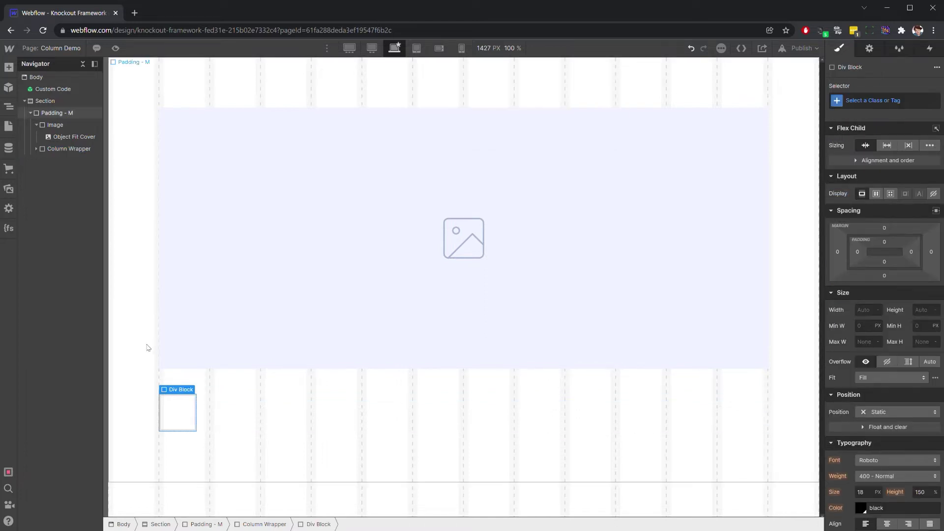
{"action": "left_click", "coordinate": [871, 107]}
{"action": "type", "text": "Column"}
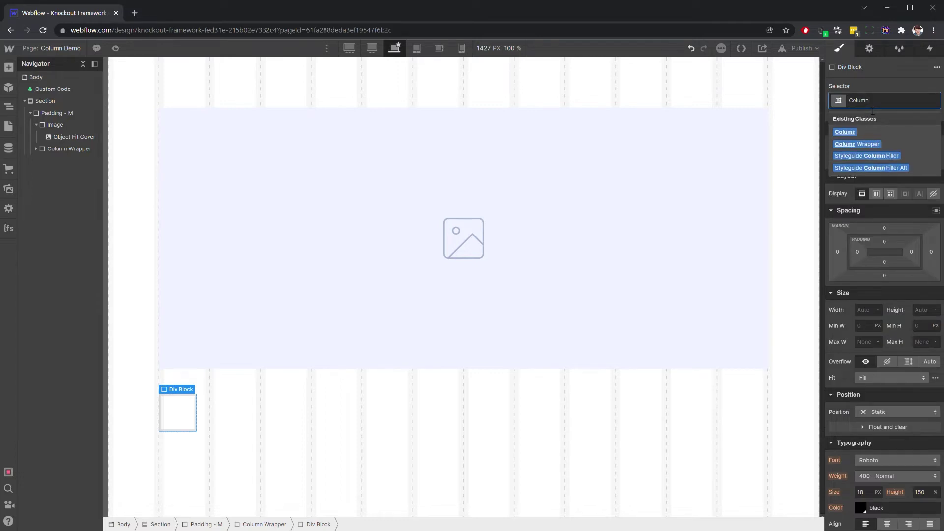
{"action": "key", "text": "Return"}
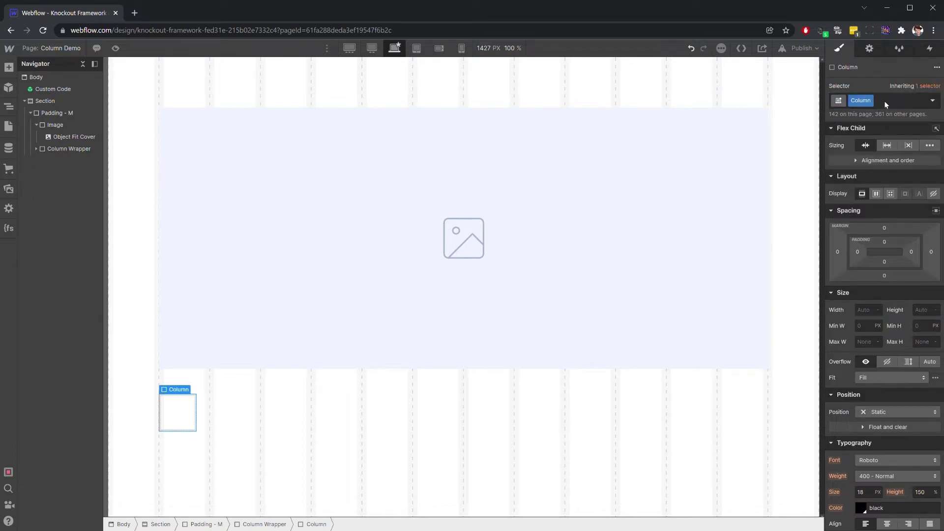
{"action": "type", "text": "Third"}
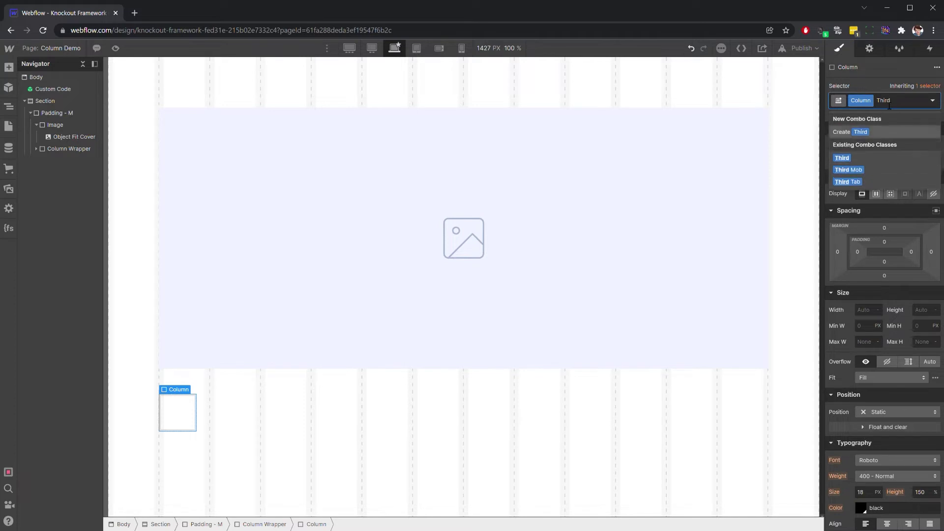
{"action": "key", "text": "Return"}
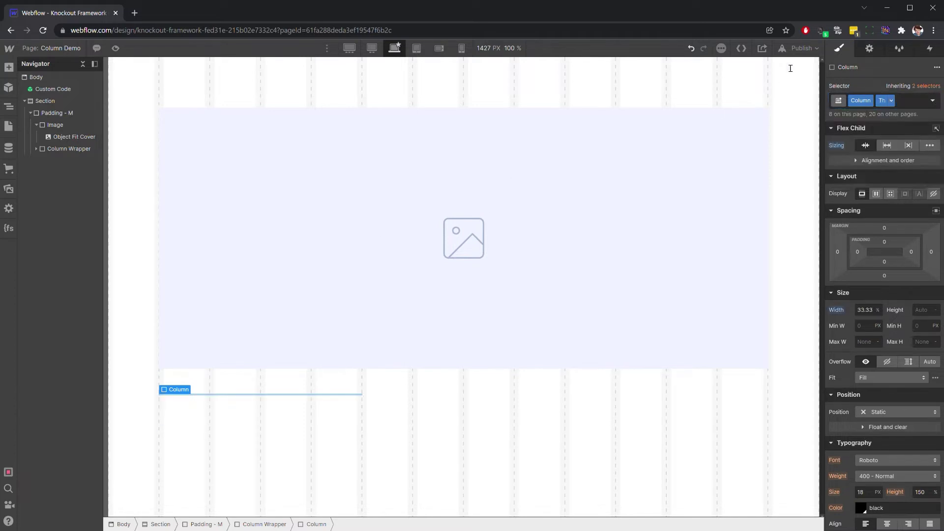
Add the Padding - S combo class to the new column in place of Padding - XS.
{"action": "left_click", "coordinate": [909, 104]}
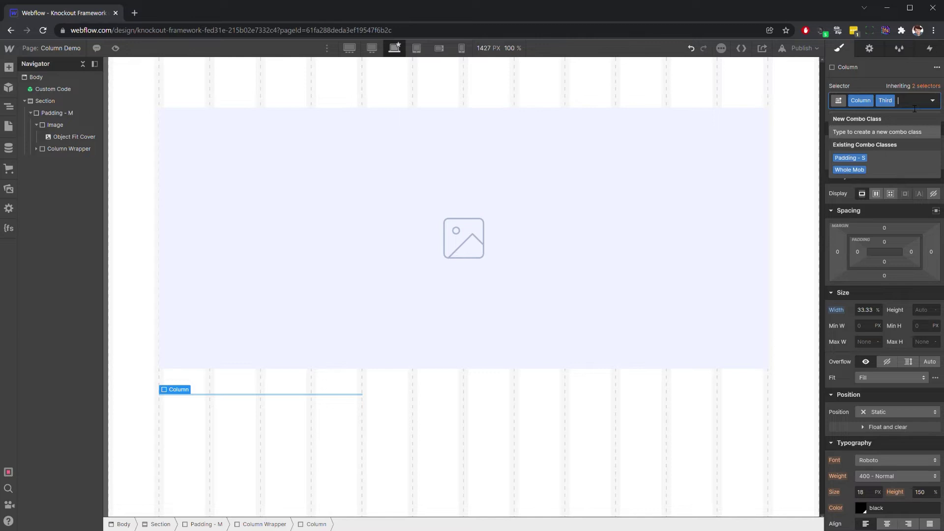
{"action": "type", "text": "Padding - XS"}
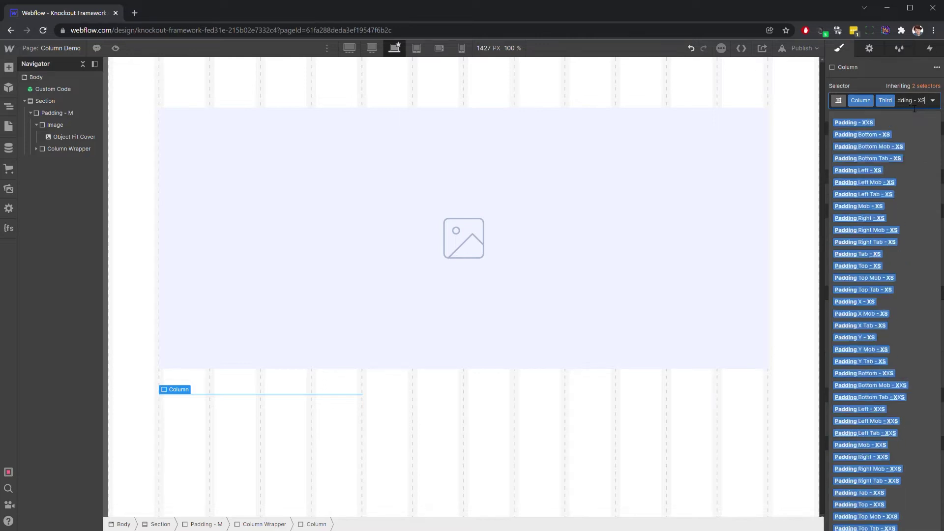
{"action": "key", "text": "Return"}
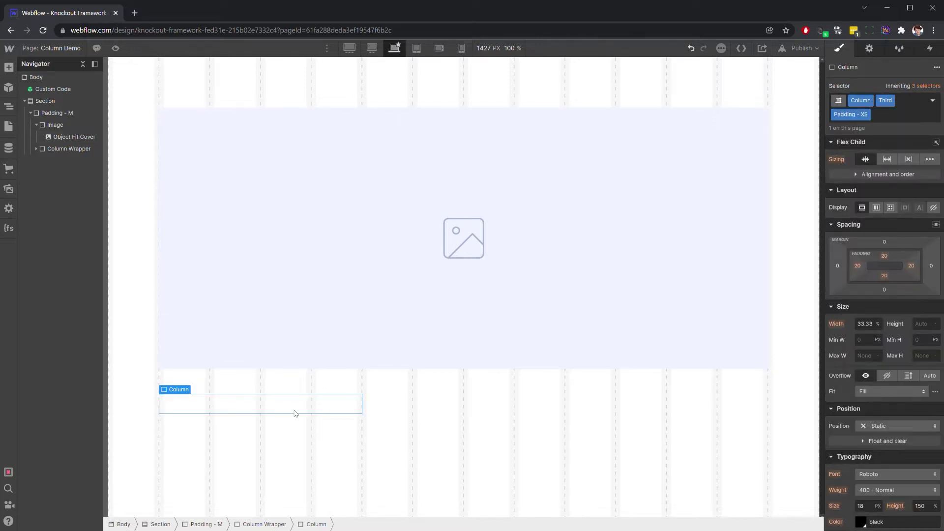
{"action": "left_click", "coordinate": [901, 120]}
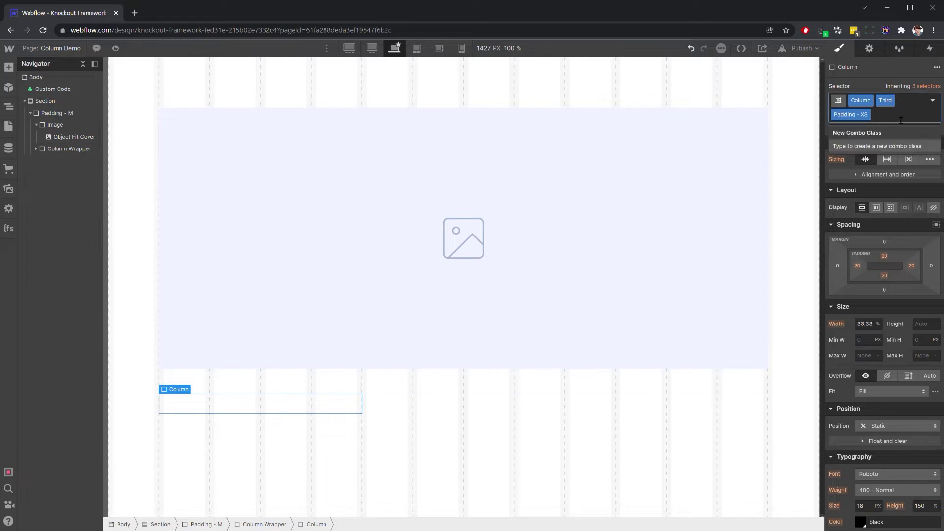
{"action": "key", "text": "BackSpace"}
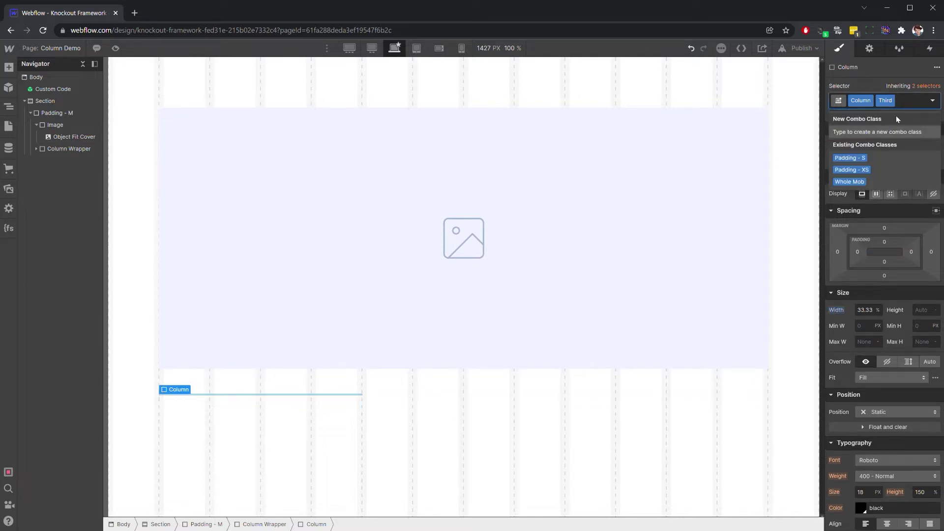
{"action": "type", "text": "Pad"}
{"action": "type", "text": "ding - S"}
{"action": "key", "text": "Return"}
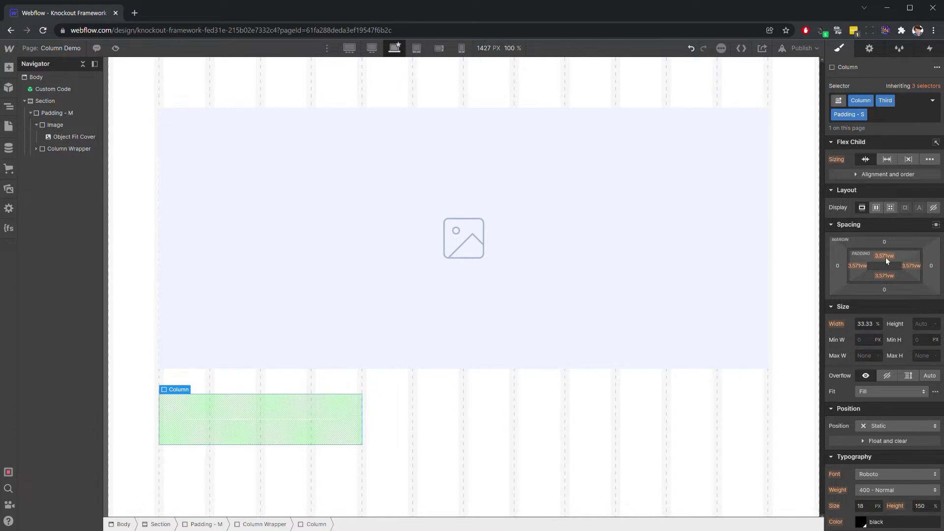
{"action": "left_click", "coordinate": [282, 421]}
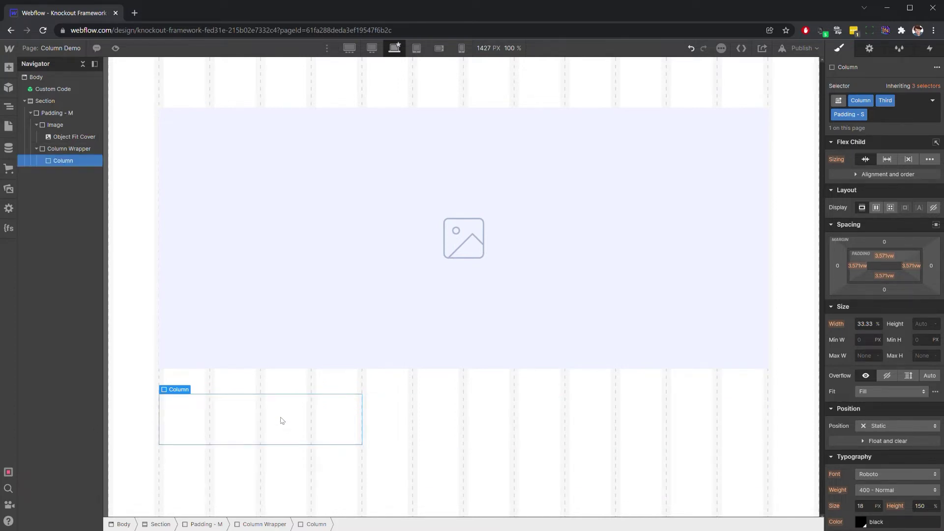
Duplicate the Column so the wrapper holds three, then add an H2 heading to the first column.
{"action": "key", "text": "ctrl+d"}
{"action": "key", "text": "ctrl+d"}
{"action": "key", "text": "ctrl+e"}
{"action": "type", "text": "he"}
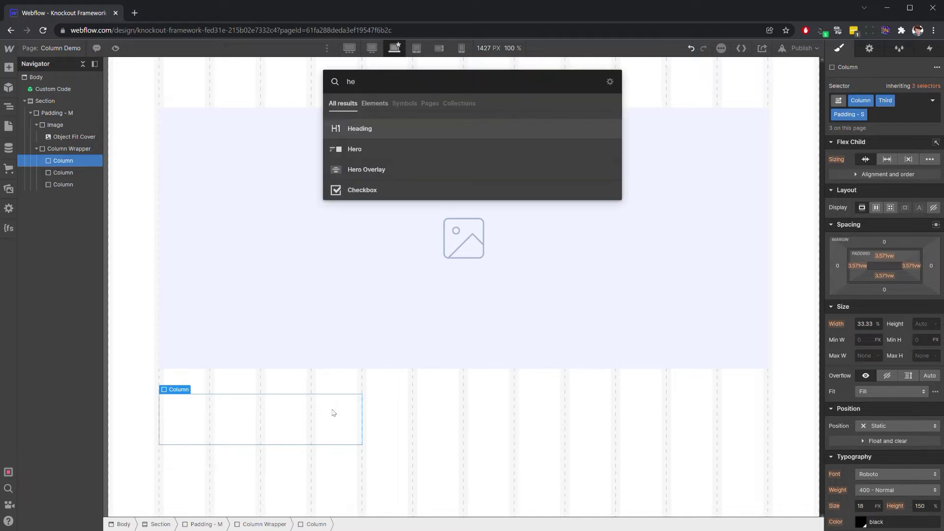
{"action": "key", "text": "Return"}
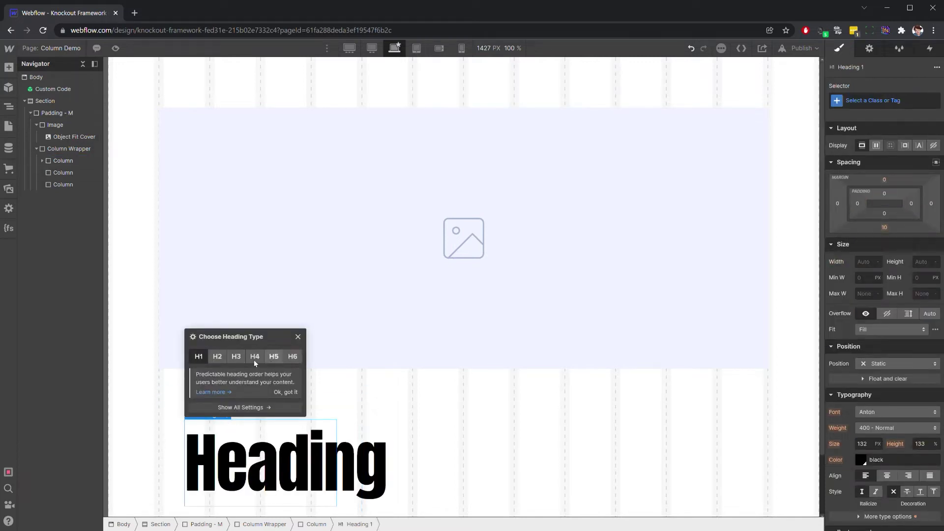
{"action": "left_click", "coordinate": [224, 357]}
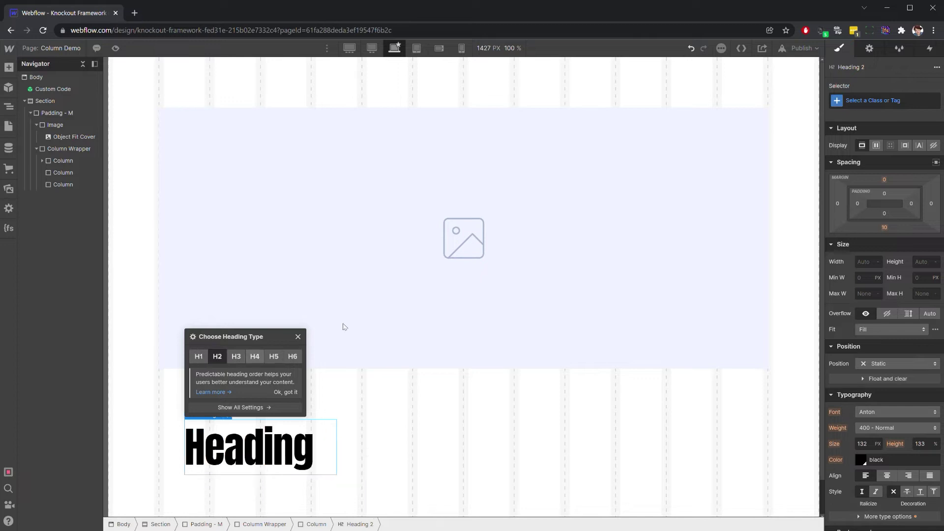
Style the heading with the Headline class plus the S and Margin Bottom - XS combo classes.
{"action": "left_click", "coordinate": [872, 101]}
{"action": "type", "text": "head"}
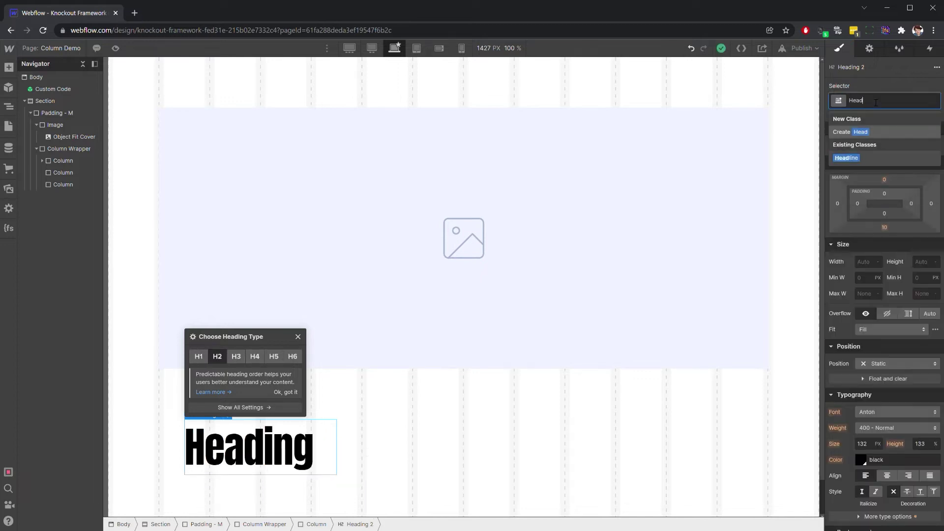
{"action": "key", "text": "Return"}
{"action": "left_click", "coordinate": [882, 100]}
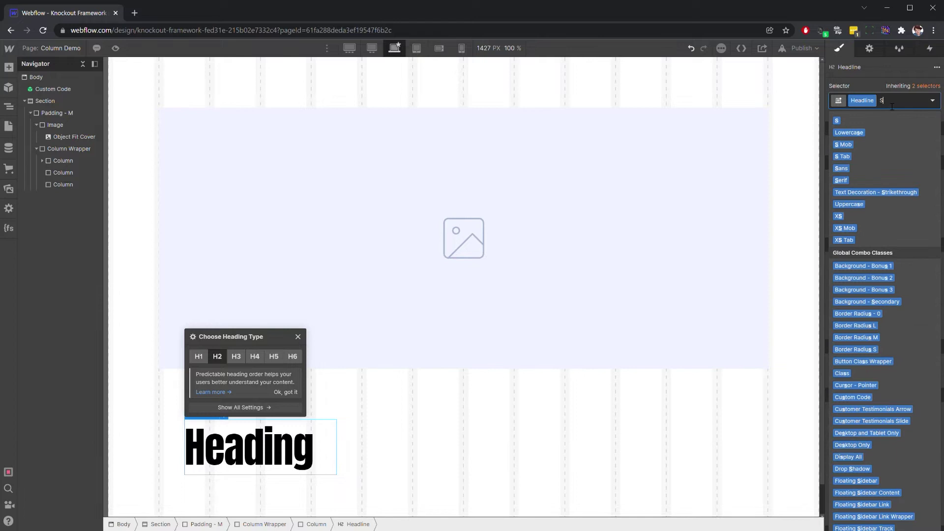
{"action": "key", "text": "Return"}
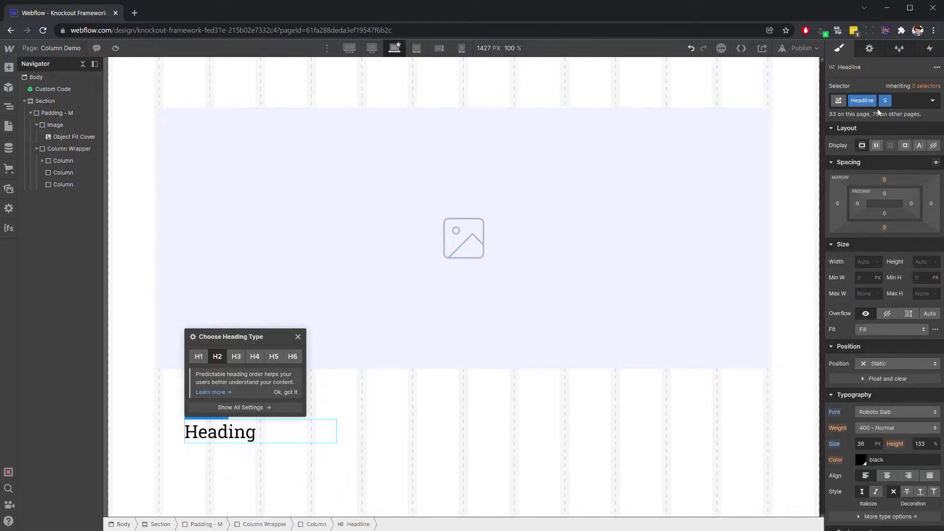
{"action": "left_click", "coordinate": [917, 102]}
{"action": "type", "text": "Margin"}
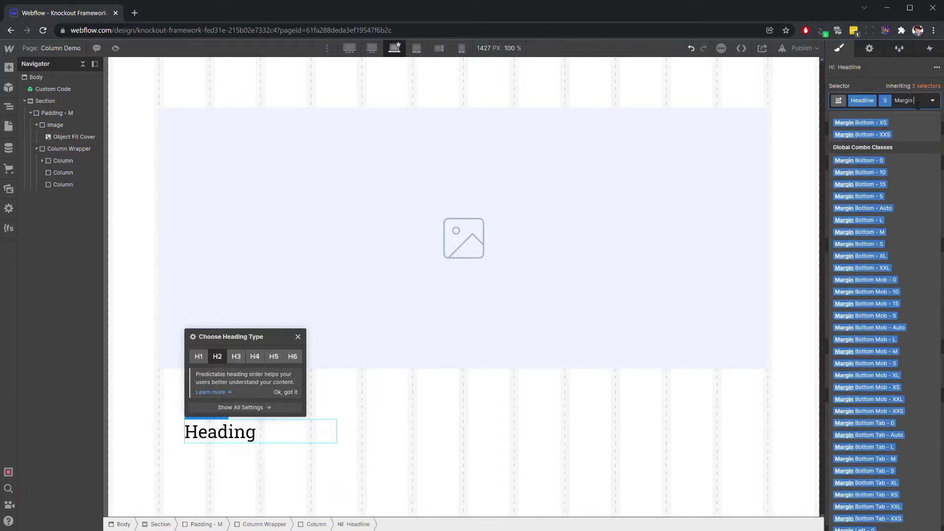
{"action": "type", "text": " Bottom - XS"}
{"action": "key", "text": "Return"}
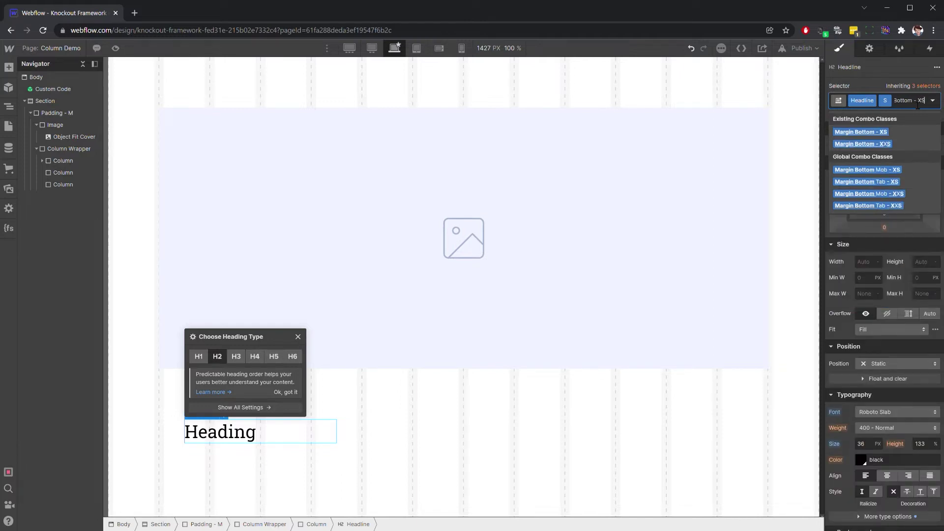
{"action": "left_click", "coordinate": [241, 457]}
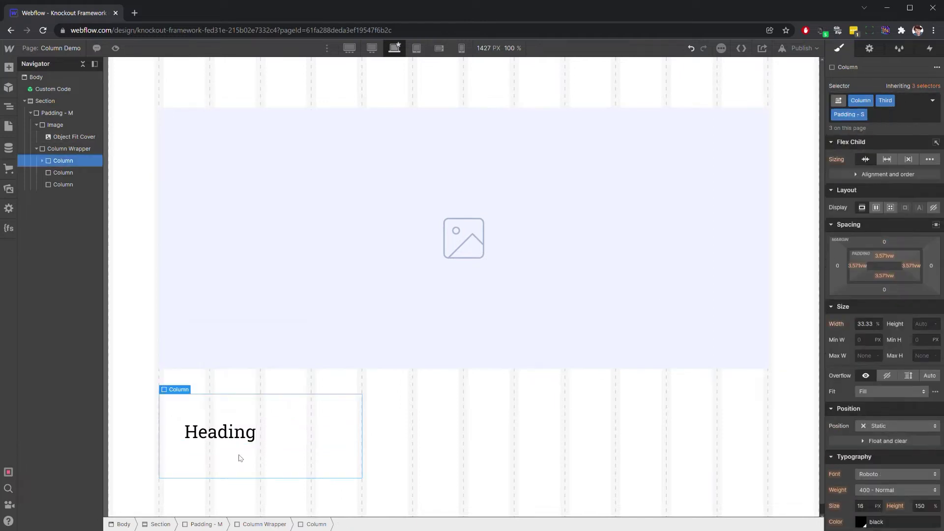
Add a Text Block under the first column's heading, undoing an accidental Paragraph first.
{"action": "key", "text": "ctrl+k"}
{"action": "type", "text": "para"}
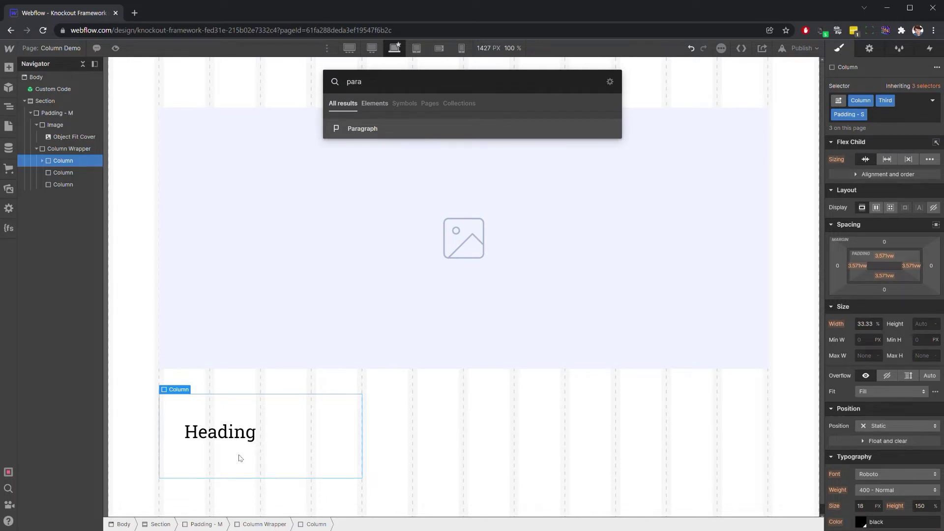
{"action": "left_click", "coordinate": [370, 130]}
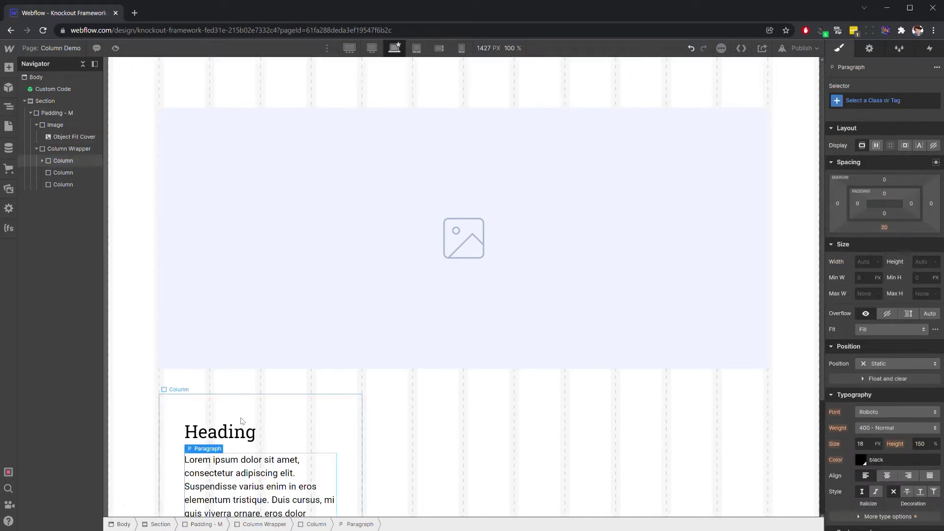
{"action": "scroll", "coordinate": [251, 424], "scroll_direction": "down", "scroll_amount": 3}
{"action": "key", "text": "ctrl+z"}
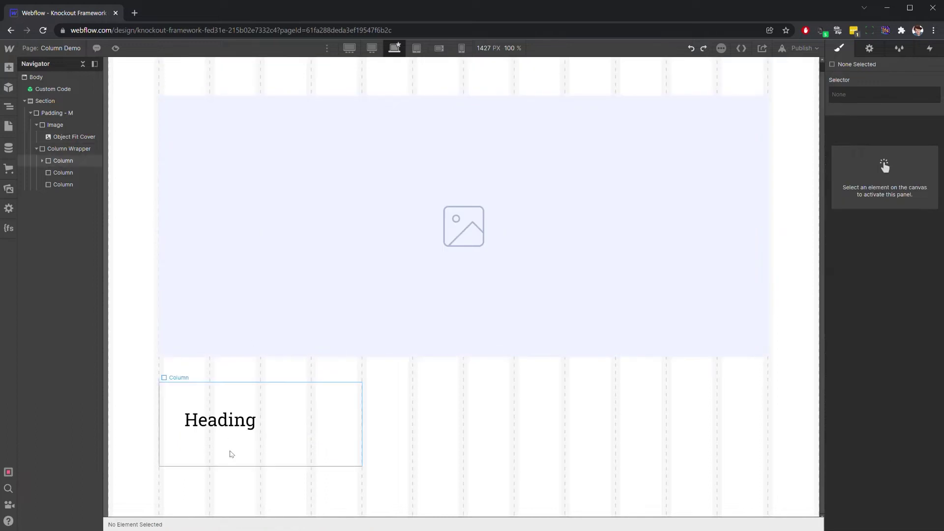
{"action": "left_click", "coordinate": [233, 450]}
{"action": "key", "text": "ctrl+e"}
{"action": "type", "text": "tex"}
{"action": "key", "text": "Down"}
{"action": "key", "text": "Return"}
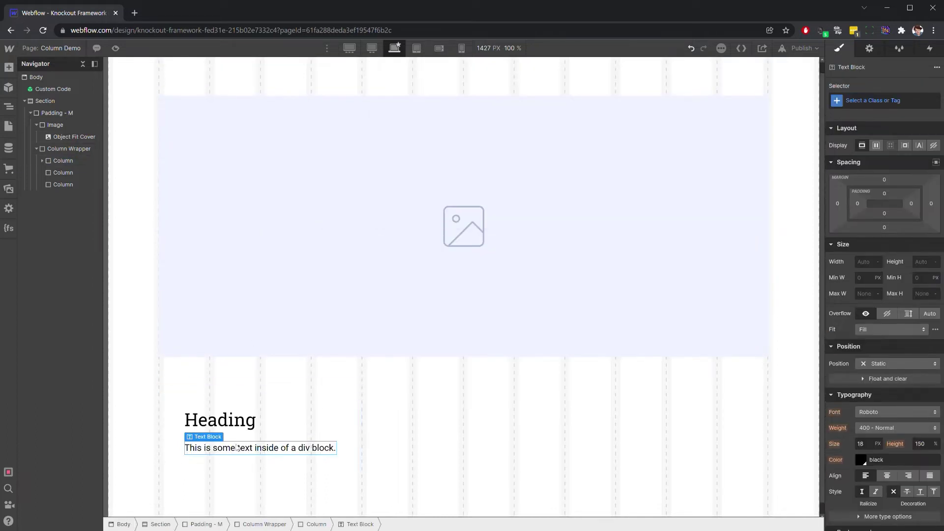
Copy the first column's heading into the second and third columns.
{"action": "left_click", "coordinate": [301, 426]}
{"action": "key", "text": "ctrl+c"}
{"action": "left_click", "coordinate": [407, 429]}
{"action": "key", "text": "ctrl+v"}
{"action": "left_click", "coordinate": [586, 430]}
{"action": "key", "text": "ctrl+v"}
Copy the first column's text block into the second and third columns.
{"action": "left_click", "coordinate": [318, 446]}
{"action": "key", "text": "ctrl+c"}
{"action": "left_click", "coordinate": [442, 450]}
{"action": "key", "text": "ctrl+v"}
{"action": "left_click", "coordinate": [634, 448]}
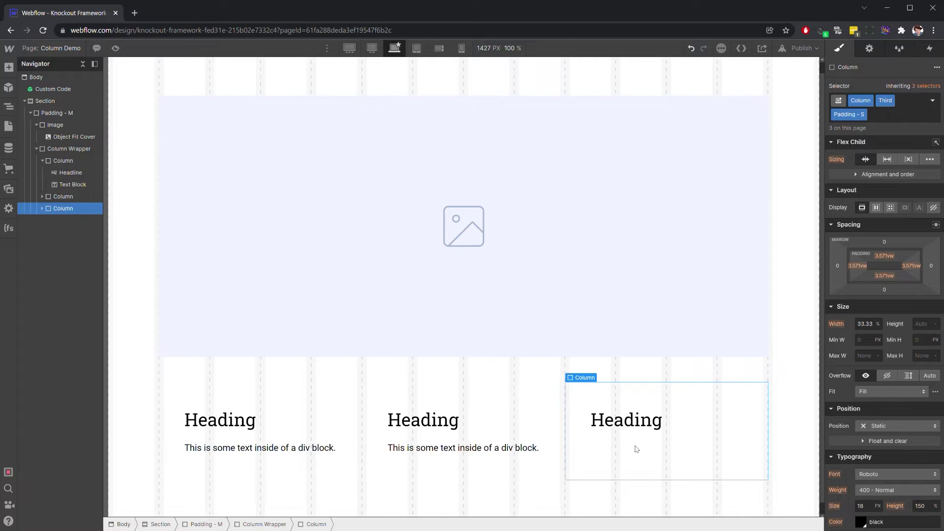
{"action": "key", "text": "ctrl+v"}
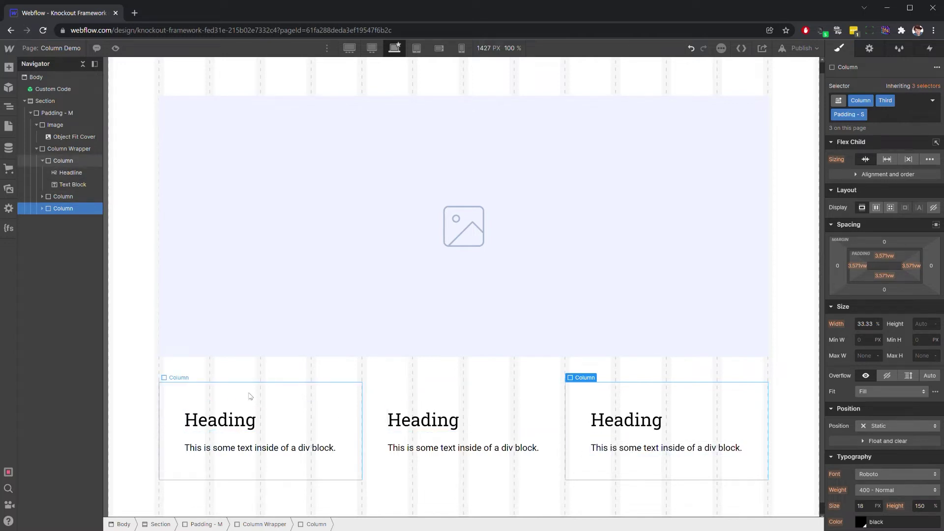
Insert a Div Block in the first column and move its text content inside it.
{"action": "left_click", "coordinate": [276, 404]}
{"action": "key", "text": "ctrl+e"}
{"action": "type", "text": "div"}
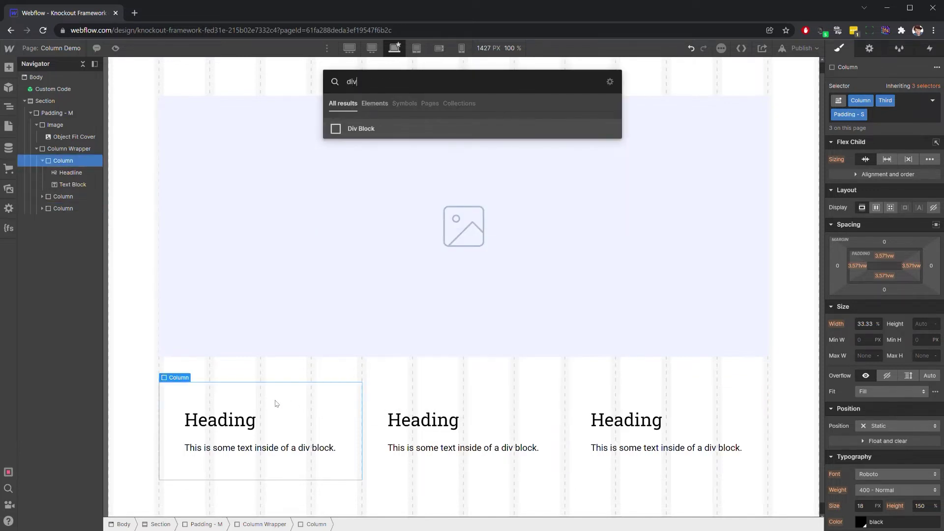
{"action": "key", "text": "Return"}
{"action": "left_click", "coordinate": [258, 447]}
{"action": "mouse_move", "coordinate": [258, 447]}
{"action": "left_mouse_down"}
{"action": "mouse_move", "coordinate": [255, 465]}
{"action": "mouse_move", "coordinate": [246, 435]}
{"action": "left_mouse_up"}
{"action": "left_click", "coordinate": [246, 437]}
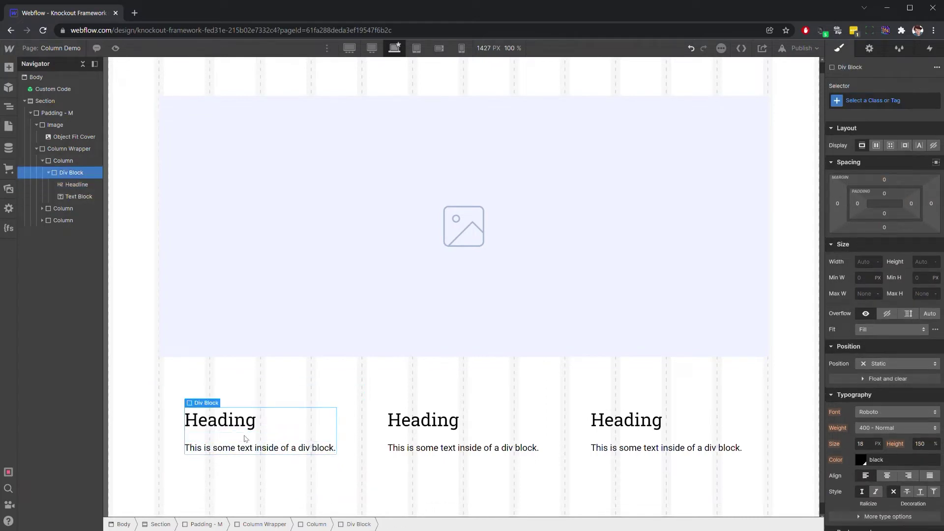
Give the wrapping div the Background - Neutral 1 class and Padding - XS combo class.
{"action": "left_click", "coordinate": [885, 101]}
{"action": "type", "text": "Background"}
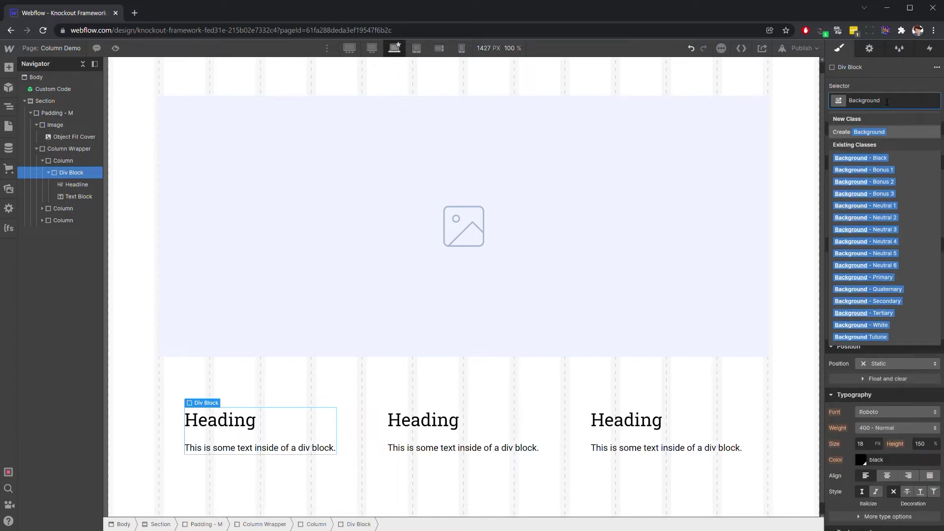
{"action": "type", "text": " - Neutral 1"}
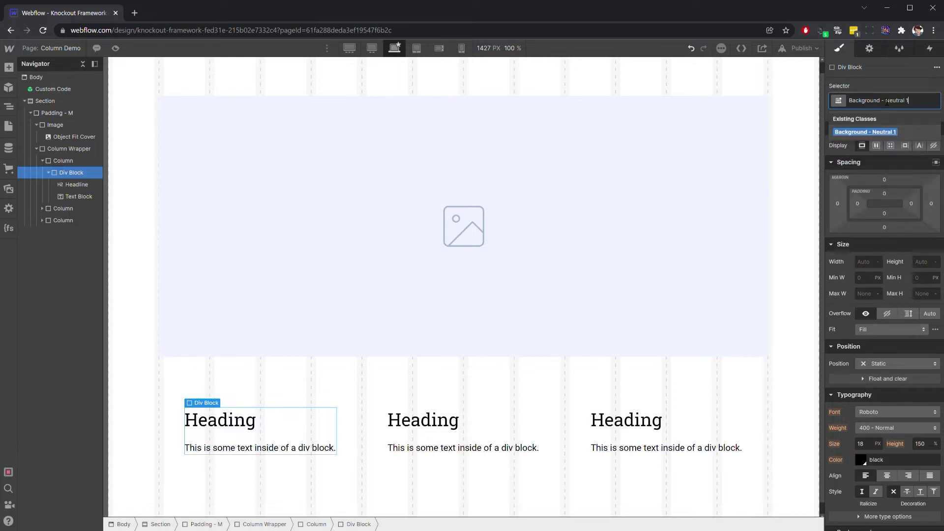
{"action": "key", "text": "Return"}
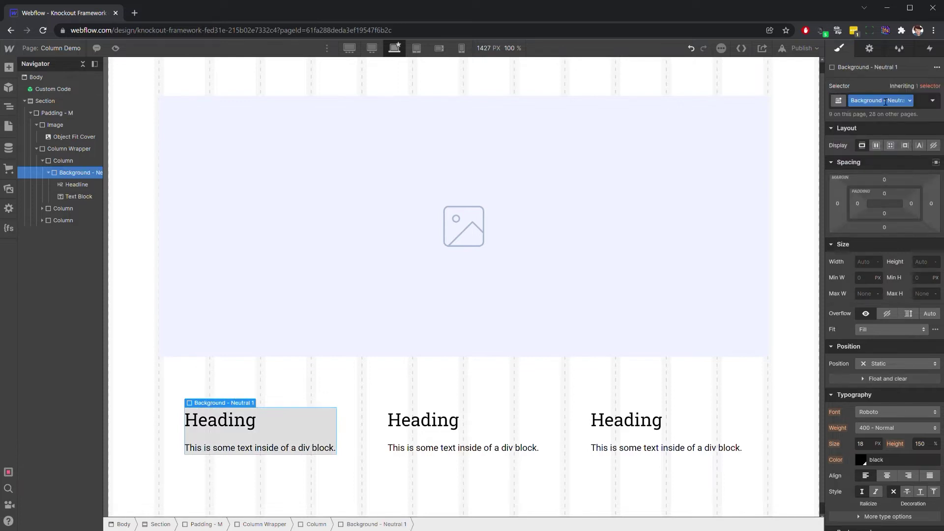
{"action": "left_click", "coordinate": [923, 103]}
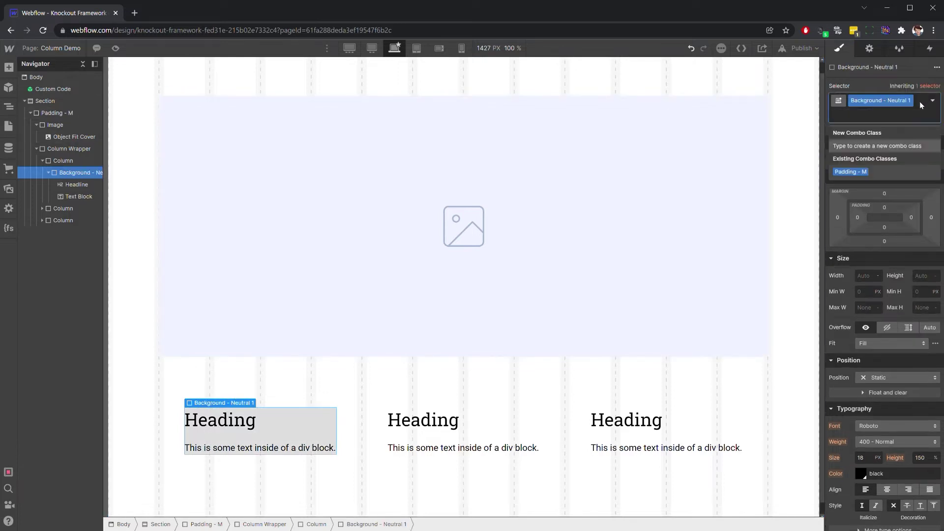
{"action": "type", "text": "Padding "}
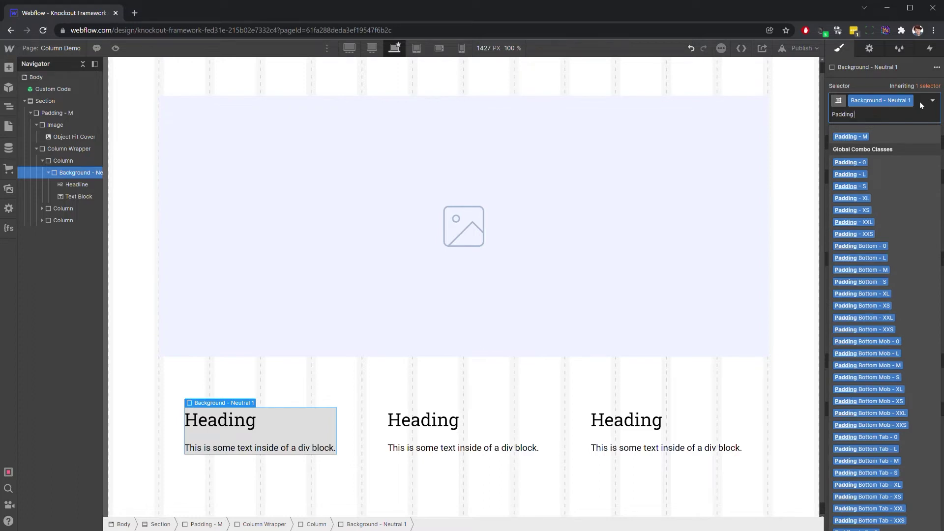
{"action": "type", "text": "- XS"}
{"action": "key", "text": "Return"}
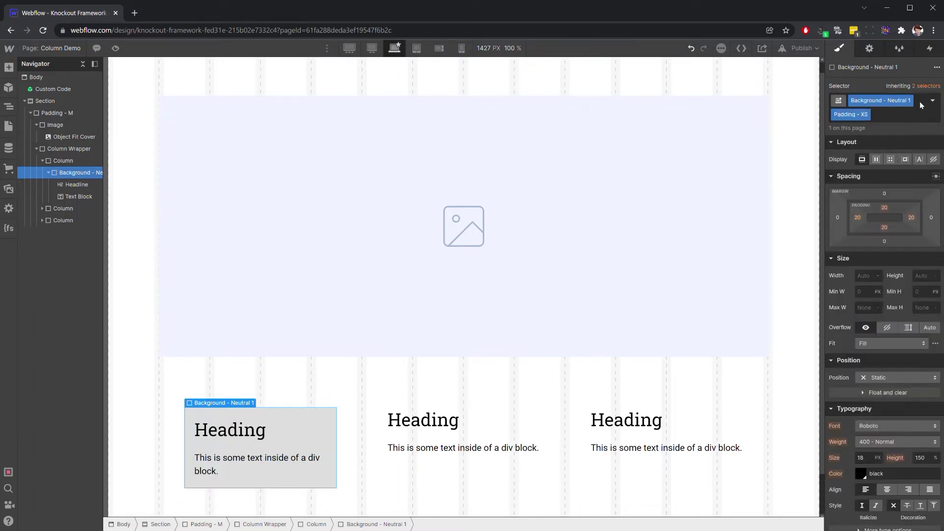
Insert a Div Block in the second column with the Background - Neutral 1 class.
{"action": "left_click", "coordinate": [371, 447]}
{"action": "key", "text": "ctrl+e"}
{"action": "type", "text": "div"}
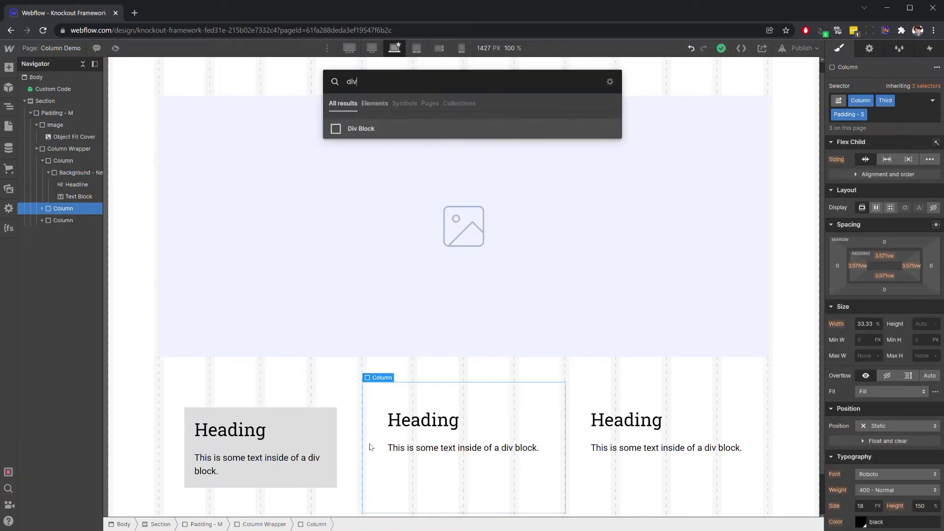
{"action": "key", "text": "Return"}
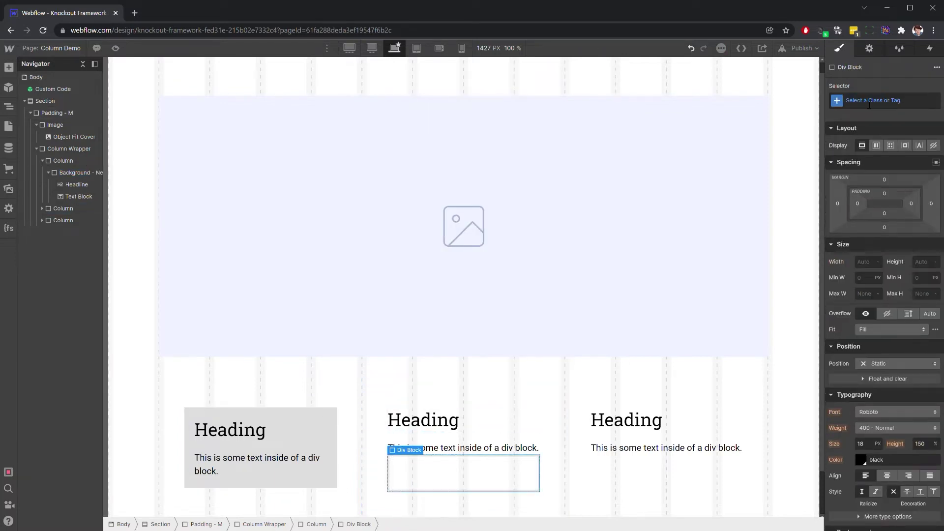
{"action": "left_click", "coordinate": [869, 101]}
{"action": "type", "text": "Backgr"}
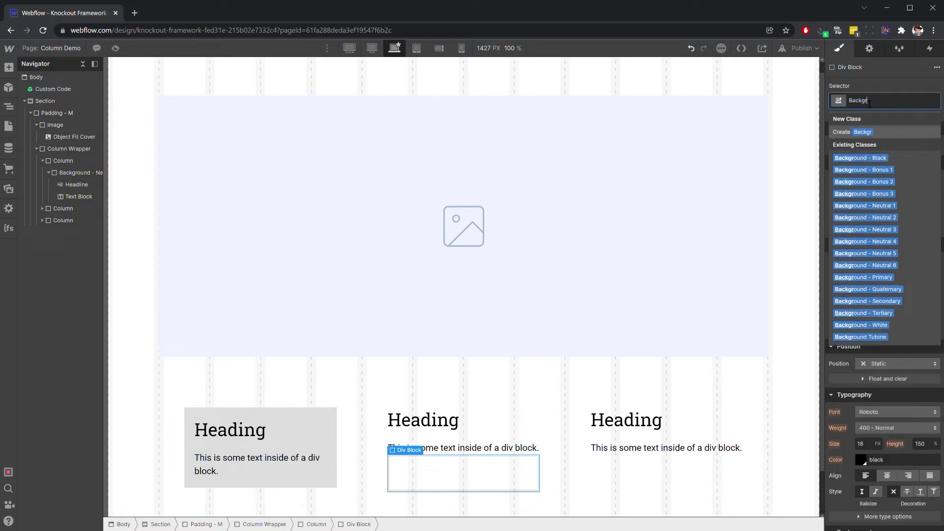
{"action": "key", "text": "Down"}
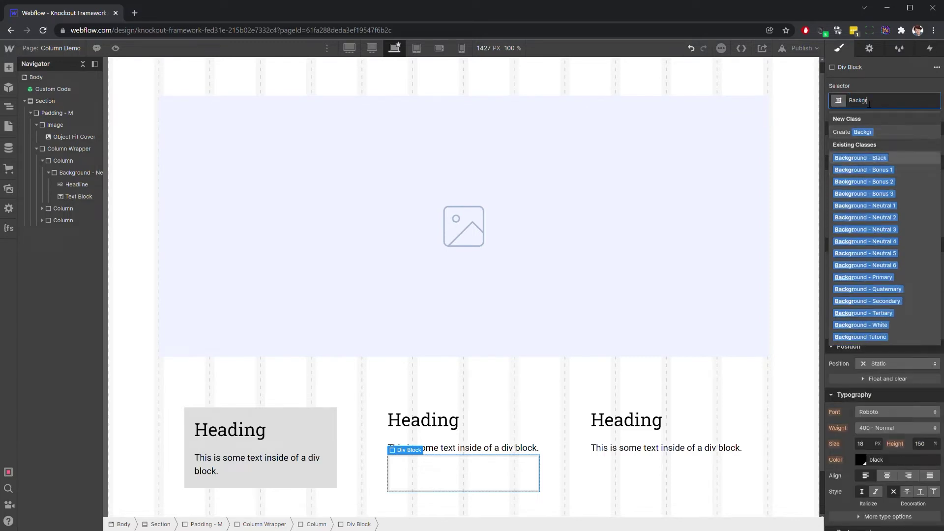
{"action": "type", "text": "roun"}
{"action": "key", "text": "BackSpace"}
{"action": "key", "text": "BackSpace"}
{"action": "key", "text": "BackSpace"}
{"action": "key", "text": "BackSpace"}
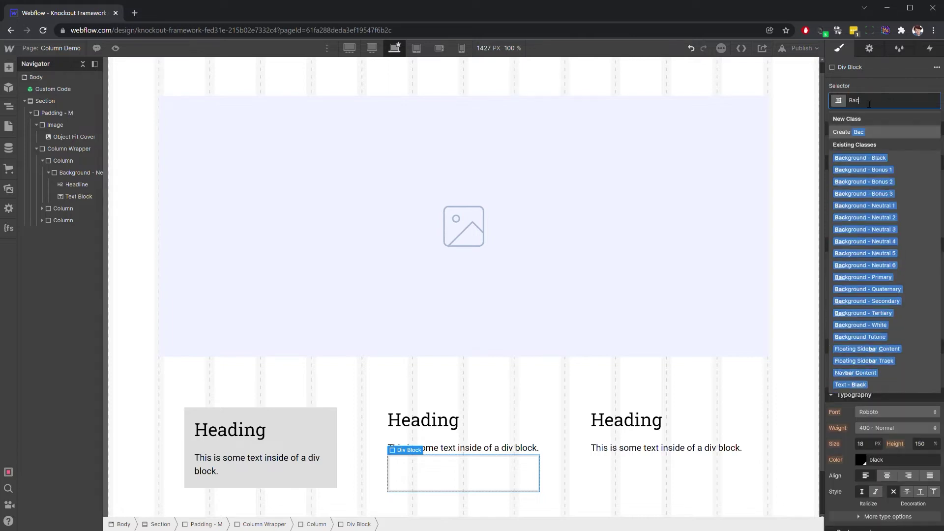
{"action": "type", "text": "ou"}
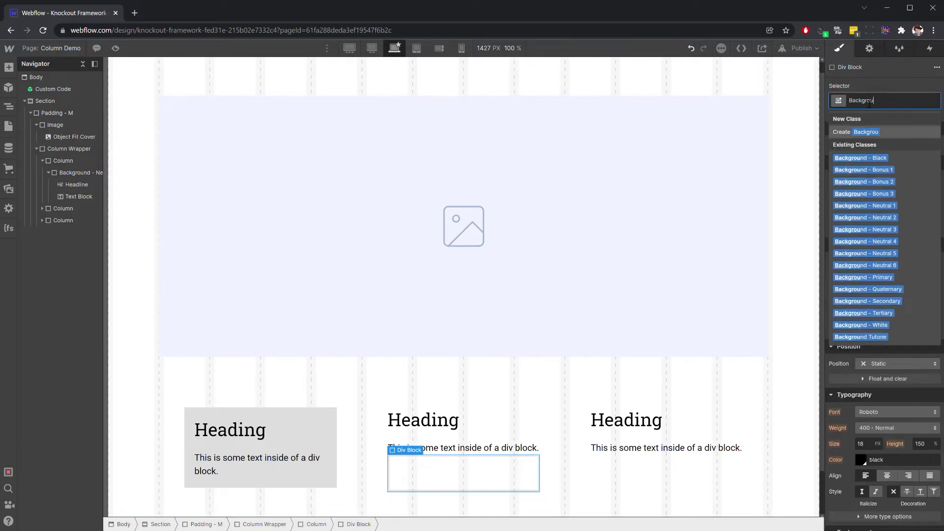
{"action": "type", "text": "nd - n"}
{"action": "key", "text": "Down"}
{"action": "key", "text": "Return"}
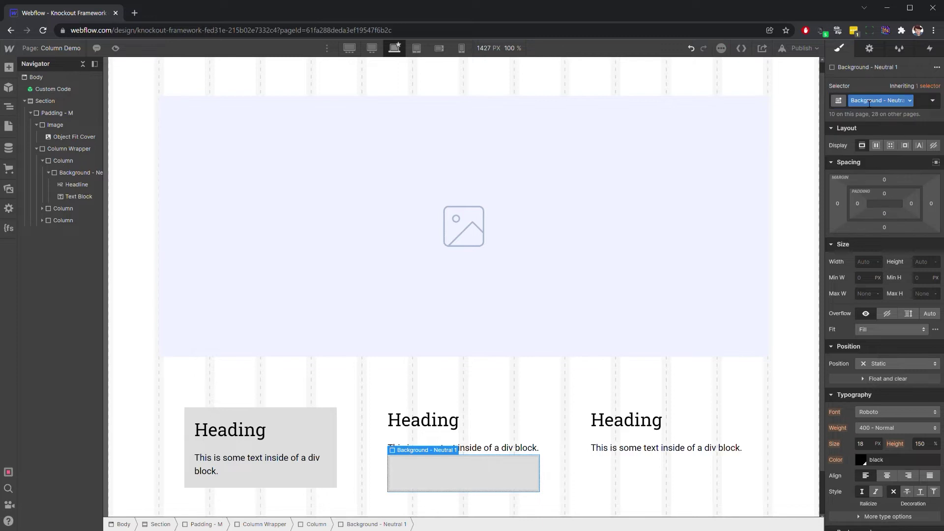
Add the Padding - XS combo class to the second column's grey box.
{"action": "left_click", "coordinate": [918, 100]}
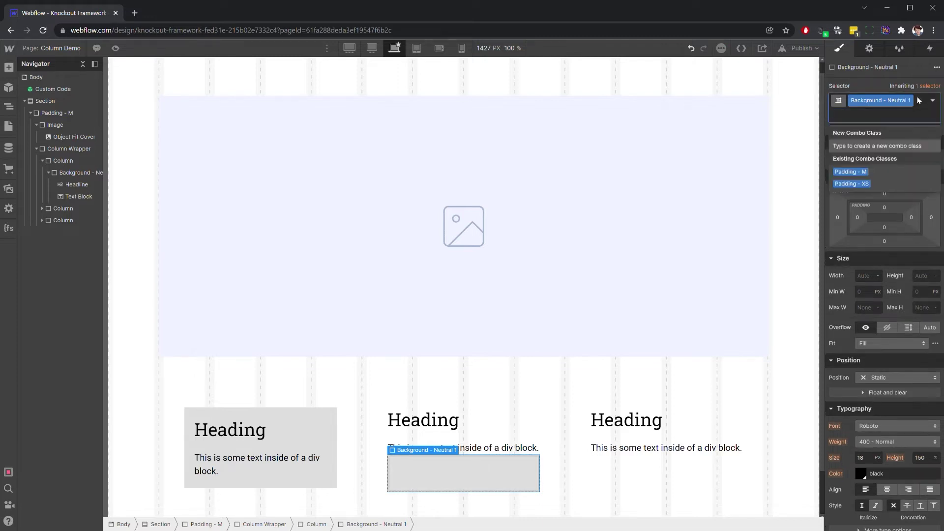
{"action": "type", "text": "Padding - XS"}
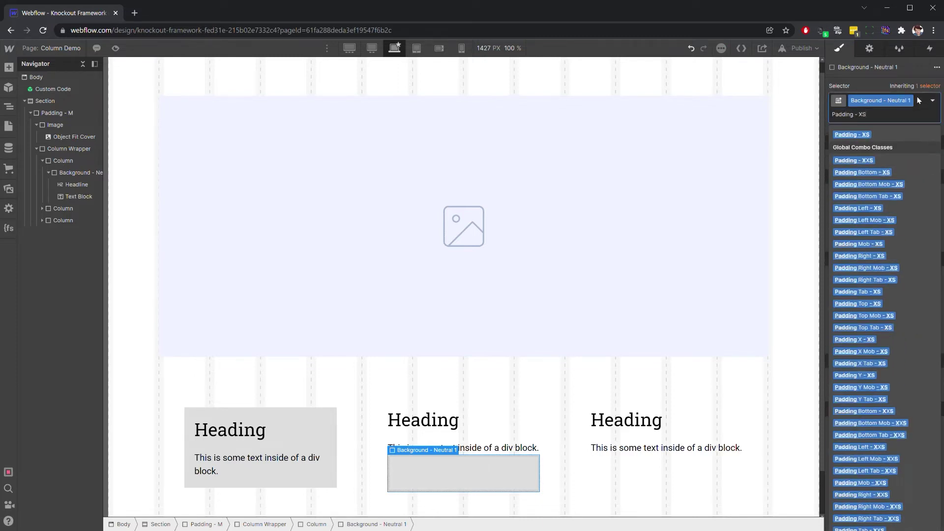
{"action": "key", "text": "Return"}
{"action": "left_click_drag", "start_coordinate": [476, 450], "coordinate": [474, 466]}
{"action": "key", "text": "ctrl+z"}
{"action": "key", "text": "ctrl+z"}
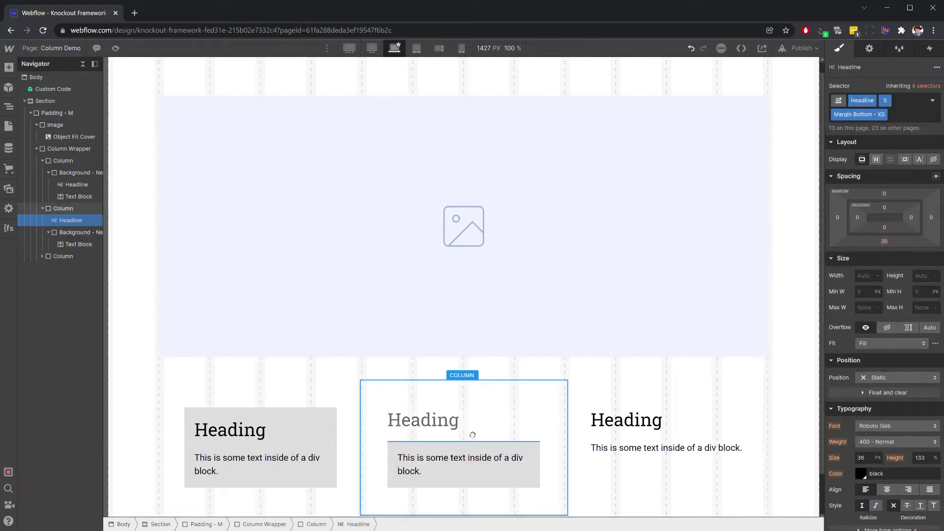
Paste a grey box into the third column and nest each remaining column's heading and text inside its box.
{"action": "left_click", "coordinate": [635, 467]}
{"action": "key", "text": "ctrl+v"}
{"action": "left_click", "coordinate": [657, 447]}
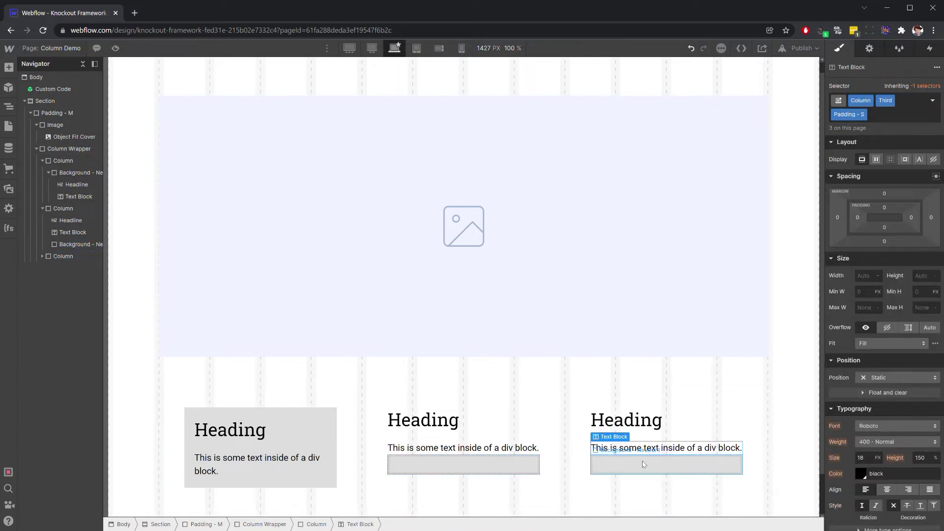
{"action": "left_click_drag", "start_coordinate": [654, 455], "coordinate": [650, 467]}
{"action": "left_click_drag", "start_coordinate": [641, 427], "coordinate": [632, 458]}
{"action": "left_click_drag", "start_coordinate": [467, 448], "coordinate": [462, 468]}
{"action": "mouse_move", "coordinate": [425, 420]}
{"action": "left_mouse_down"}
{"action": "mouse_move", "coordinate": [450, 448]}
{"action": "mouse_move", "coordinate": [443, 417]}
{"action": "left_mouse_up"}
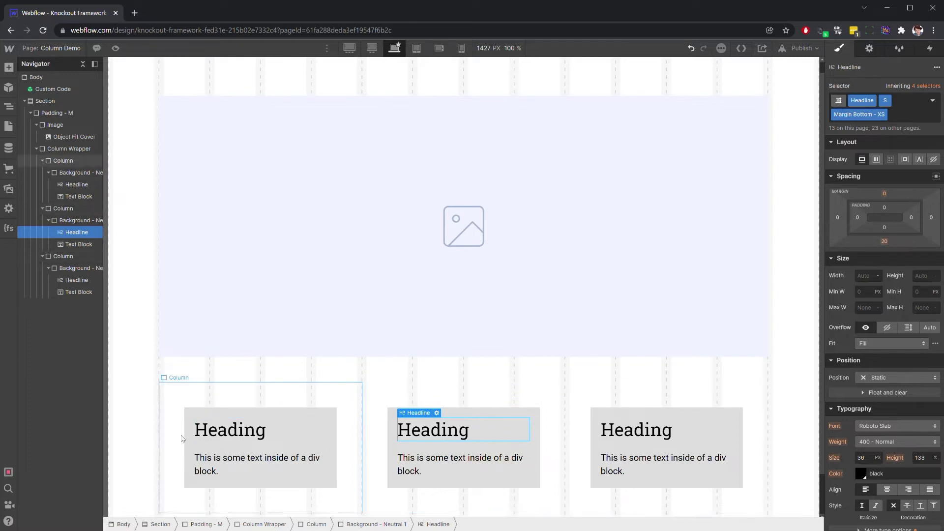
Duplicate the third card column three times to make six cards in two rows of three.
{"action": "left_click", "coordinate": [178, 406]}
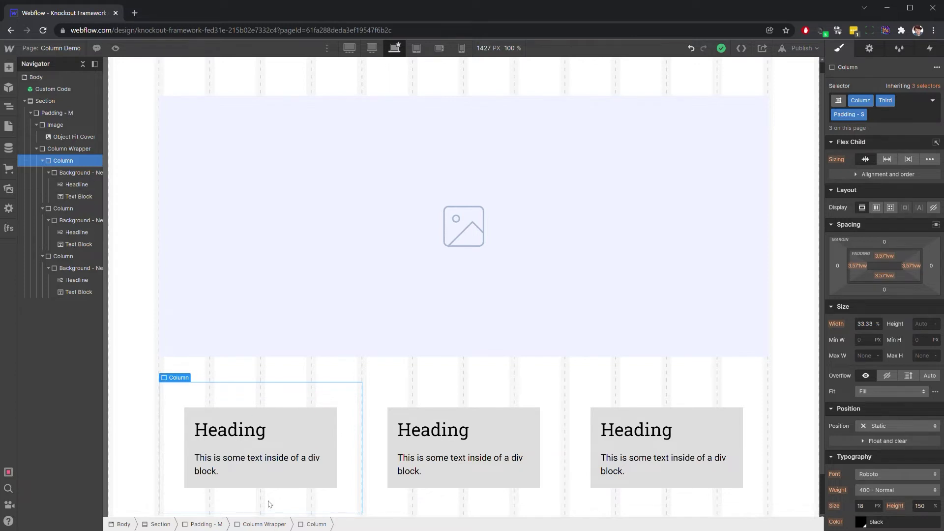
{"action": "scroll", "coordinate": [626, 399], "scroll_direction": "down", "scroll_amount": 1}
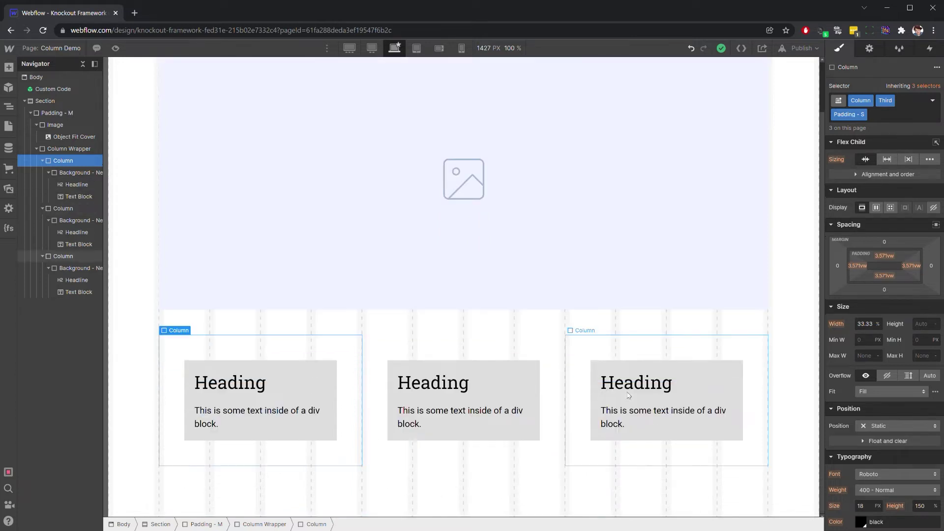
{"action": "left_click", "coordinate": [589, 369]}
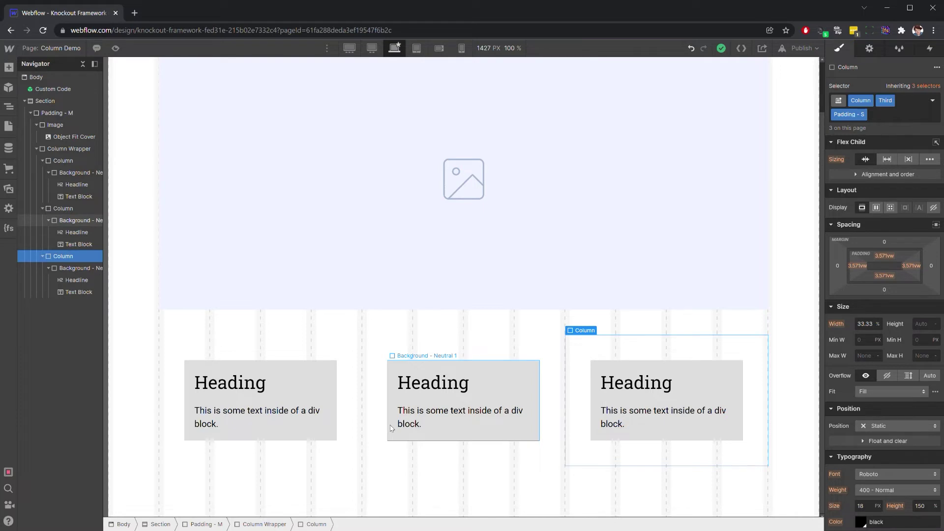
{"action": "key", "text": "ctrl+d"}
{"action": "scroll", "coordinate": [391, 428], "scroll_direction": "down", "scroll_amount": 3}
{"action": "key", "text": "ctrl+d"}
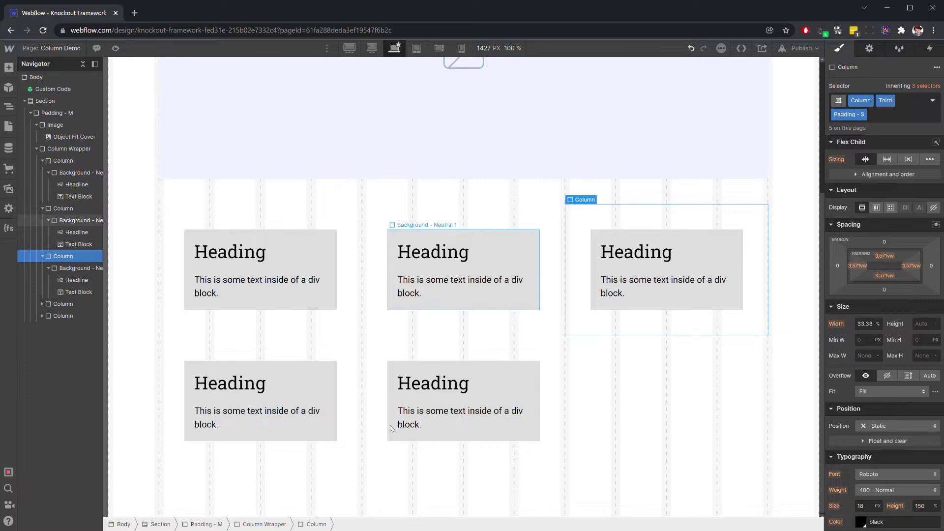
{"action": "key", "text": "ctrl+d"}
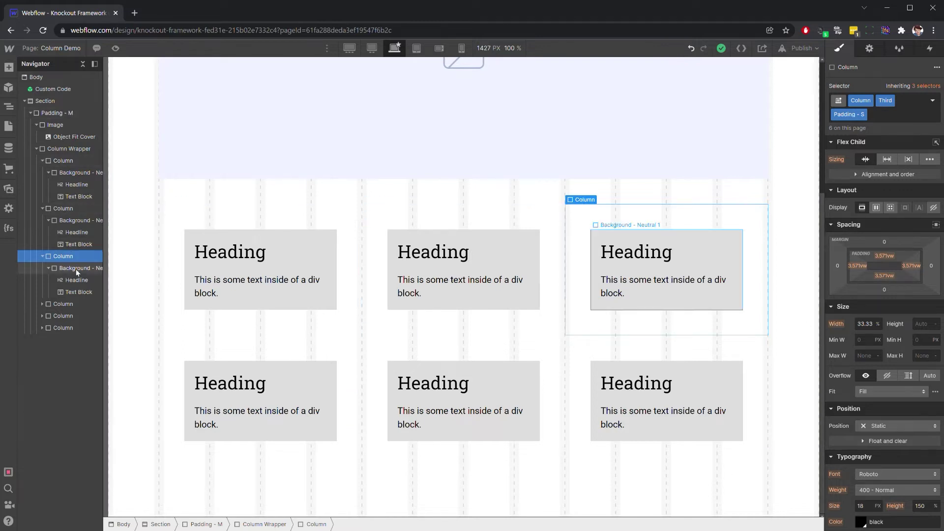
Add the new Margin Offset - S combo class to the Column Wrapper for -3.571vw margins.
{"action": "left_click", "coordinate": [65, 151]}
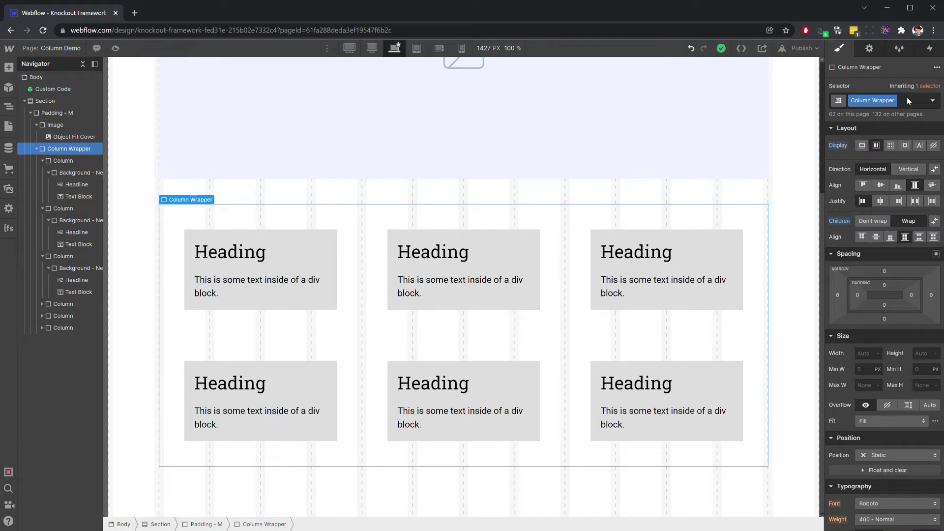
{"action": "left_click", "coordinate": [249, 226]}
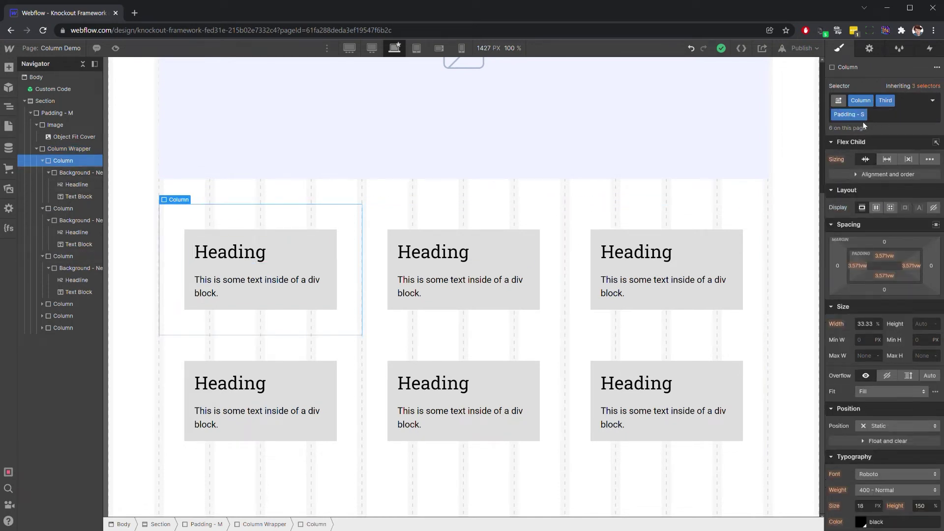
{"action": "left_click", "coordinate": [85, 150]}
{"action": "left_click", "coordinate": [917, 100]}
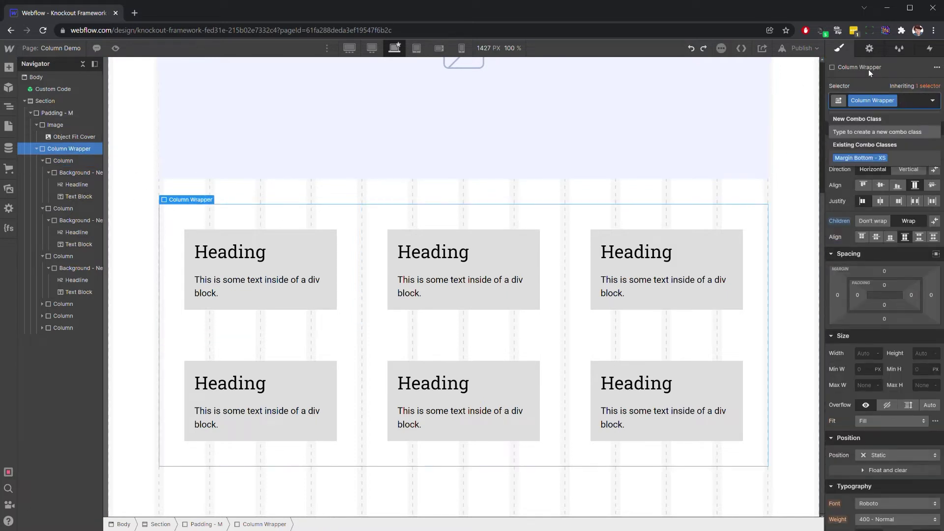
{"action": "type", "text": "Margin Offset - S"}
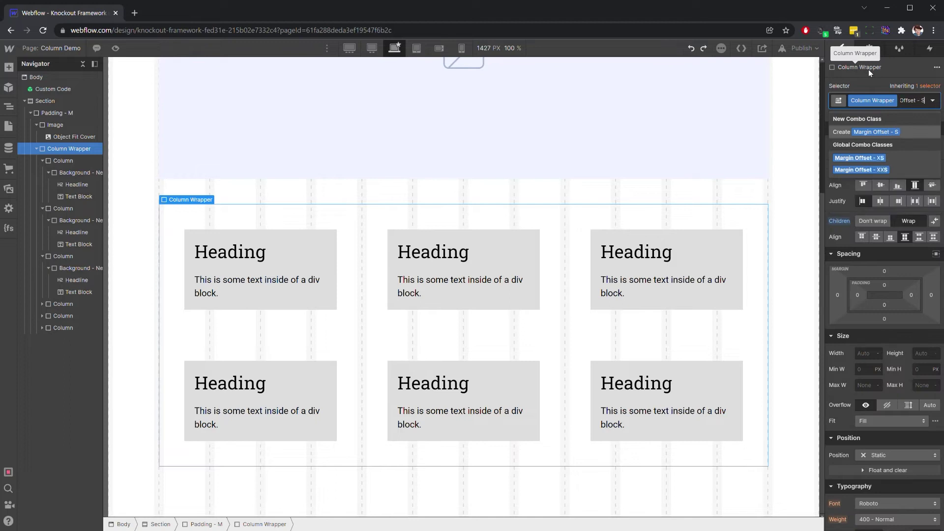
{"action": "key", "text": "Return"}
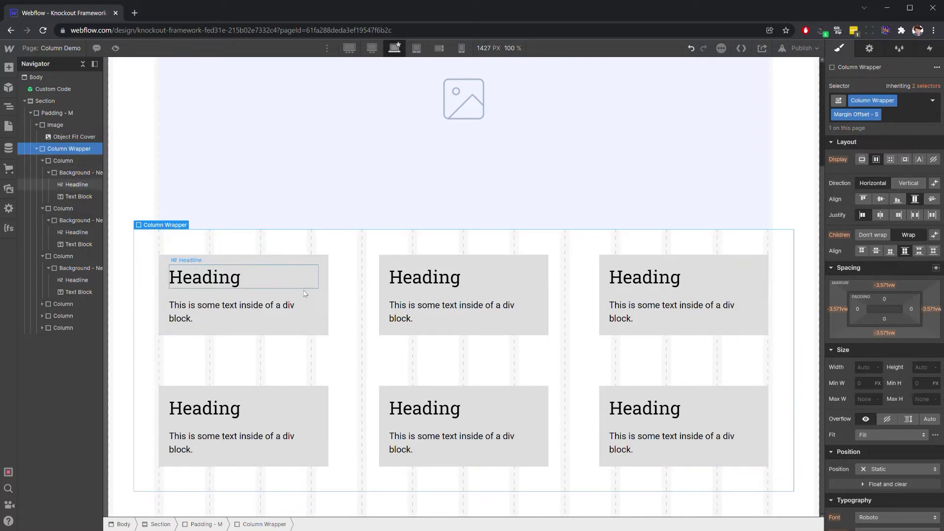
{"action": "left_click", "coordinate": [137, 196]}
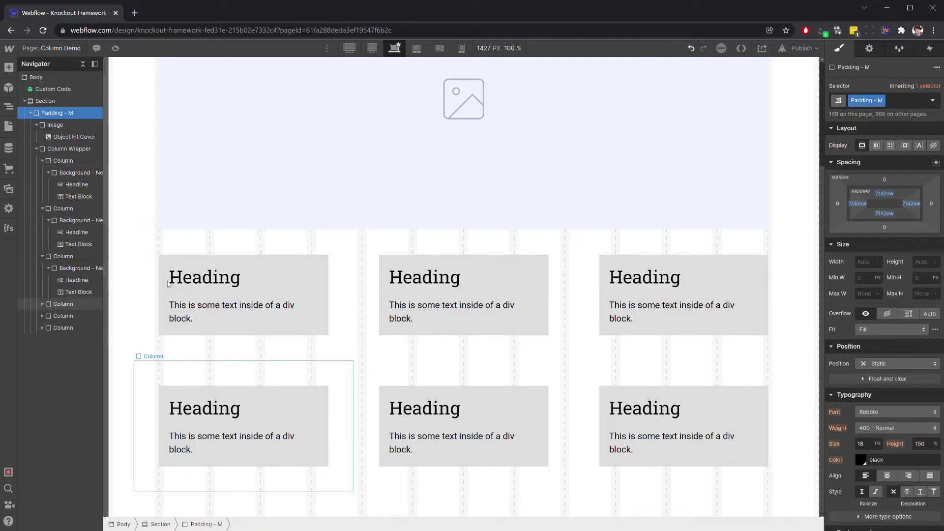
{"action": "scroll", "coordinate": [303, 180], "scroll_direction": "up", "scroll_amount": 3}
{"action": "scroll", "coordinate": [296, 197], "scroll_direction": "down", "scroll_amount": 3}
Swap the Image's Margin Bottom - S class for Margin Bottom - M (7.143vw).
{"action": "left_click", "coordinate": [162, 117]}
{"action": "left_click", "coordinate": [78, 127]}
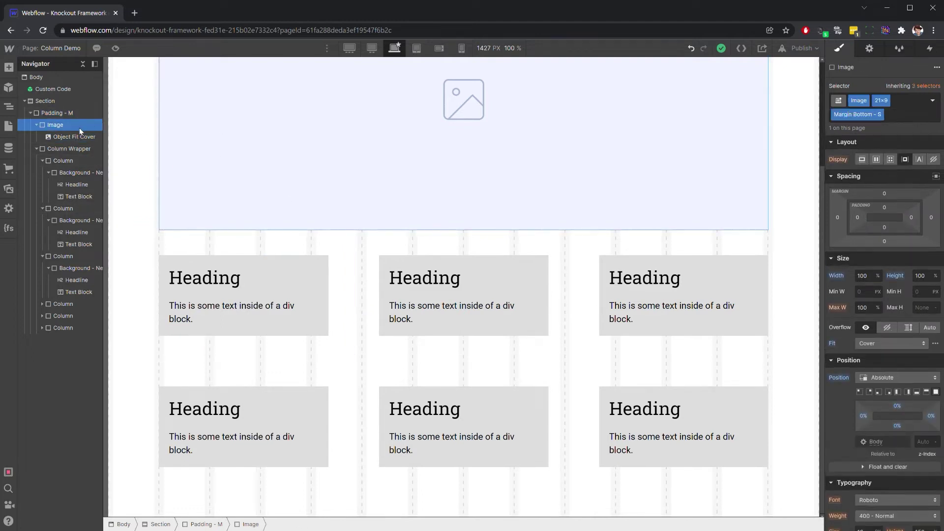
{"action": "left_click", "coordinate": [907, 118]}
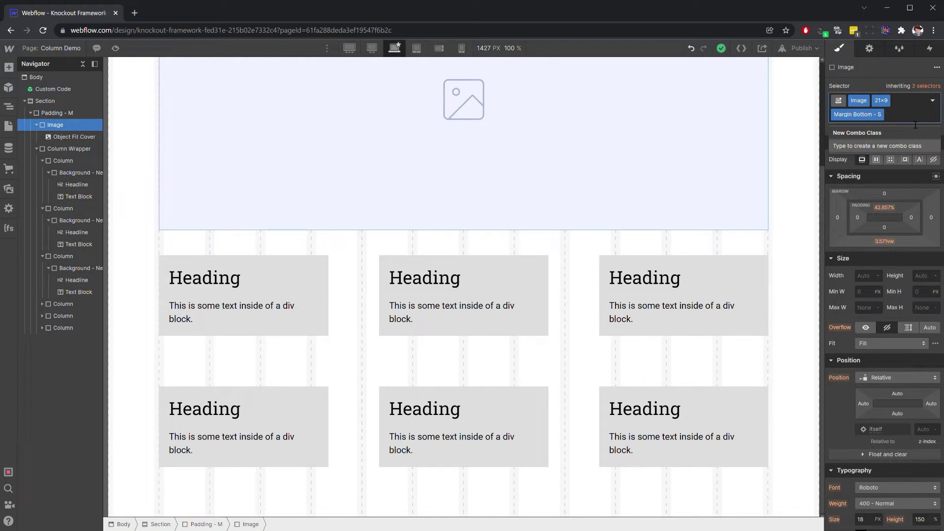
{"action": "key", "text": "BackSpace"}
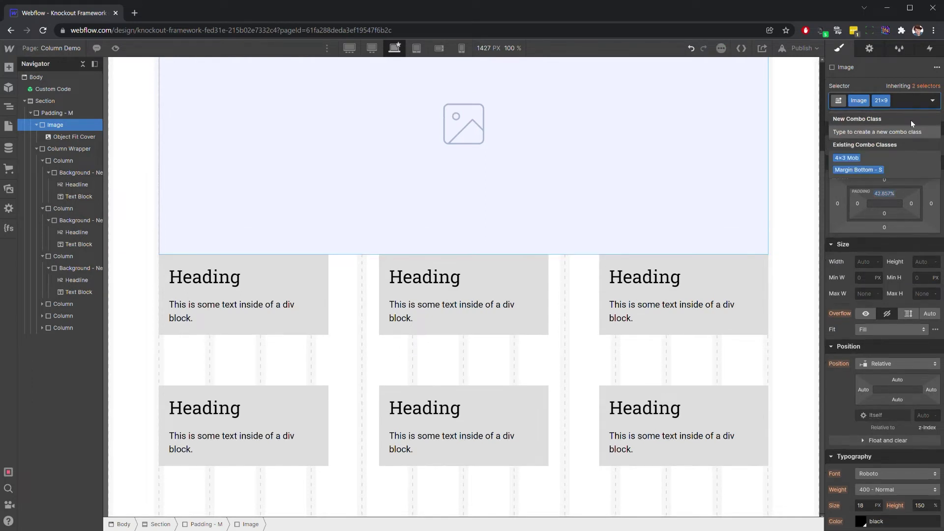
{"action": "type", "text": "Mar"}
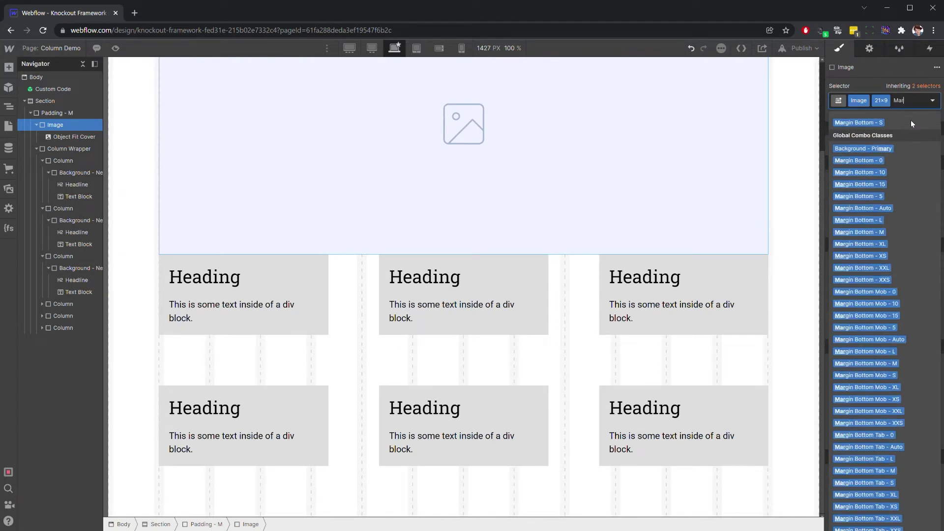
{"action": "type", "text": "gin Bot"}
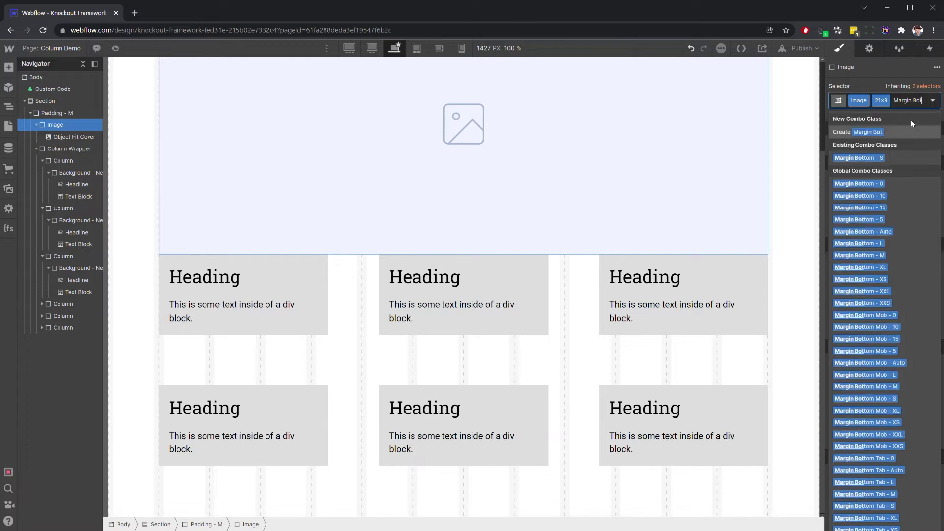
{"action": "type", "text": "tom - M"}
{"action": "key", "text": "Return"}
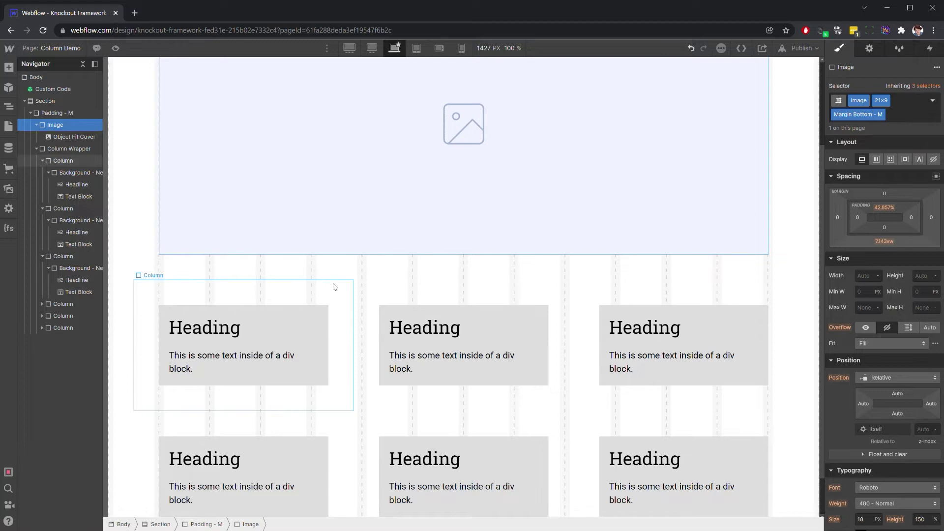
{"action": "scroll", "coordinate": [338, 290], "scroll_direction": "down", "scroll_amount": 1}
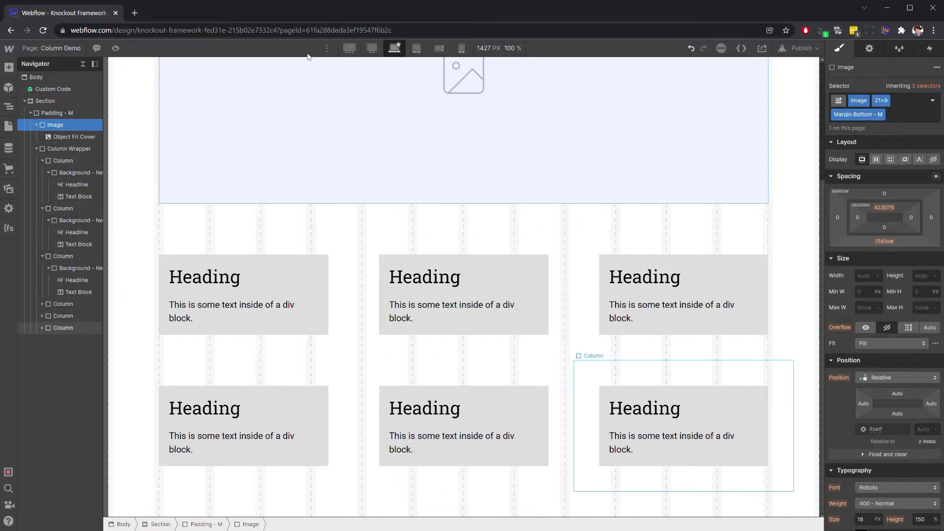
At the tablet breakpoint, create the Half Tab combo class on the first column.
{"action": "left_click", "coordinate": [417, 47]}
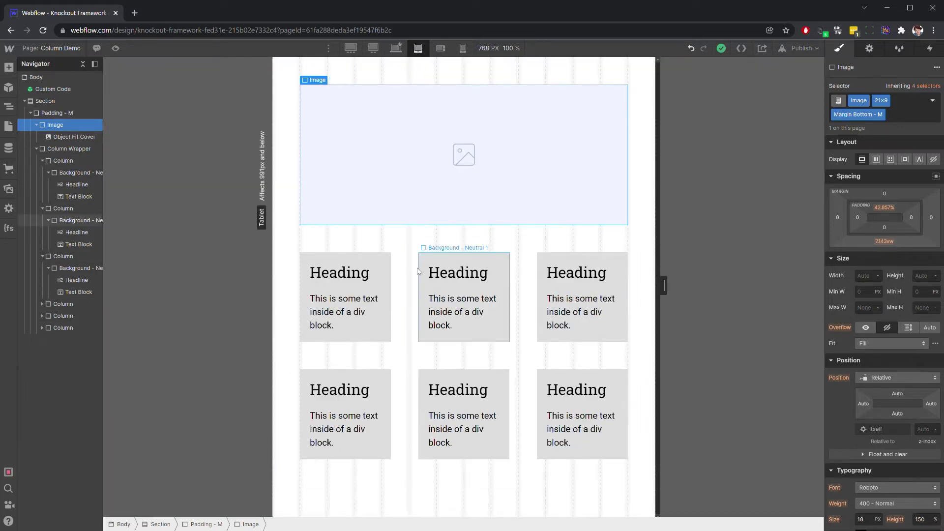
{"action": "left_click", "coordinate": [400, 270]}
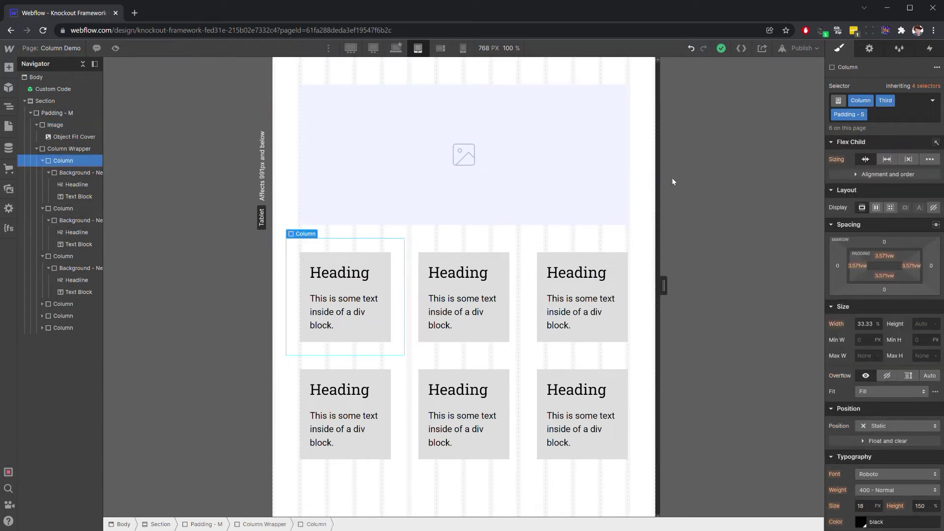
{"action": "left_click", "coordinate": [885, 112]}
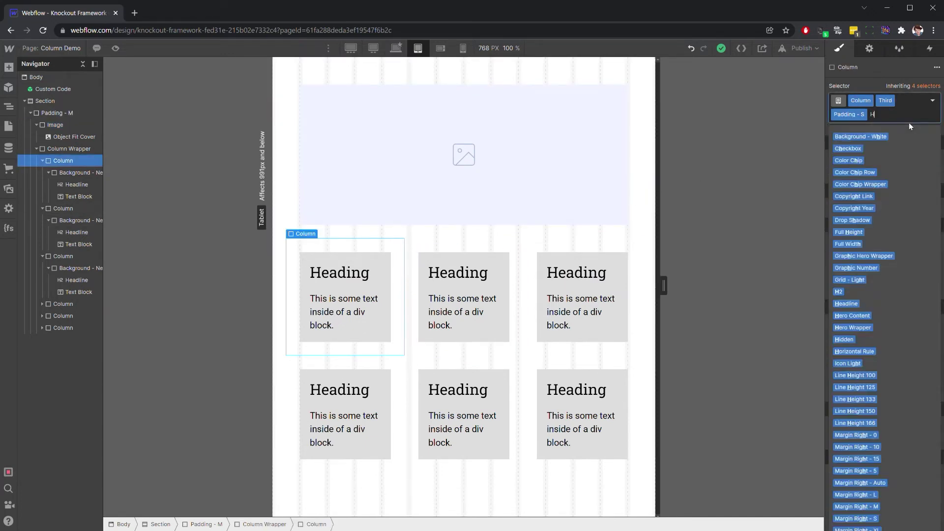
{"action": "type", "text": "Half"}
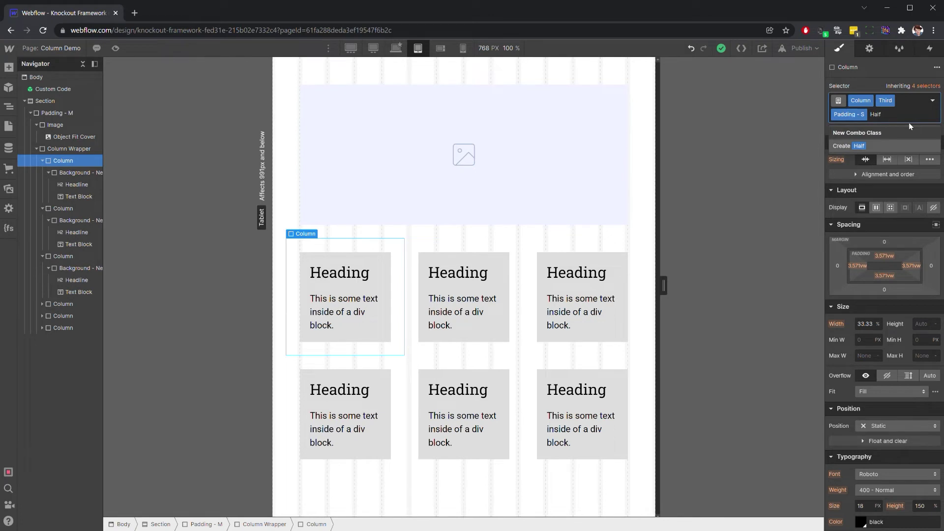
{"action": "type", "text": " Tab"}
{"action": "key", "text": "ctrl+shift+Left"}
{"action": "key", "text": "ctrl+shift+Left"}
{"action": "key", "text": "ctrl+c"}
{"action": "key", "text": "Return"}
Apply Half Tab to the second and third columns.
{"action": "left_click", "coordinate": [514, 246]}
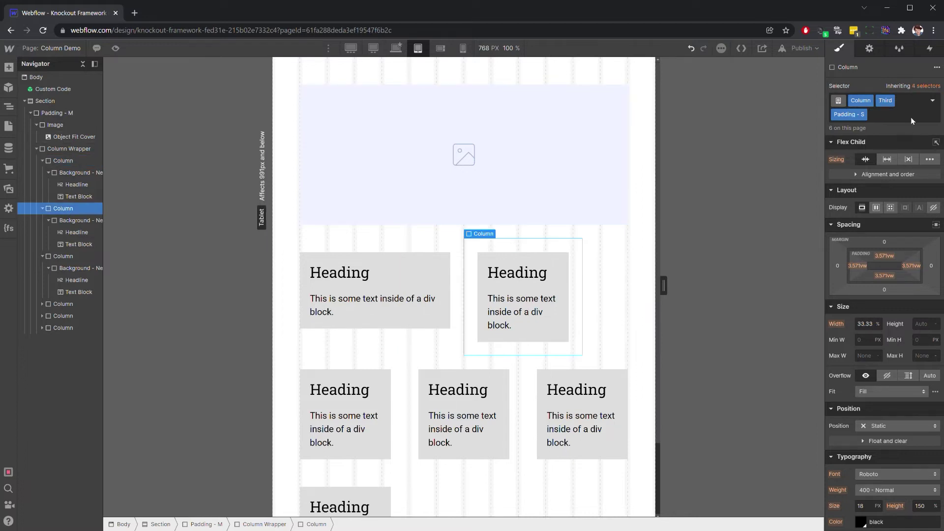
{"action": "left_click", "coordinate": [911, 117]}
{"action": "left_click", "coordinate": [858, 154]}
{"action": "left_click", "coordinate": [394, 363]}
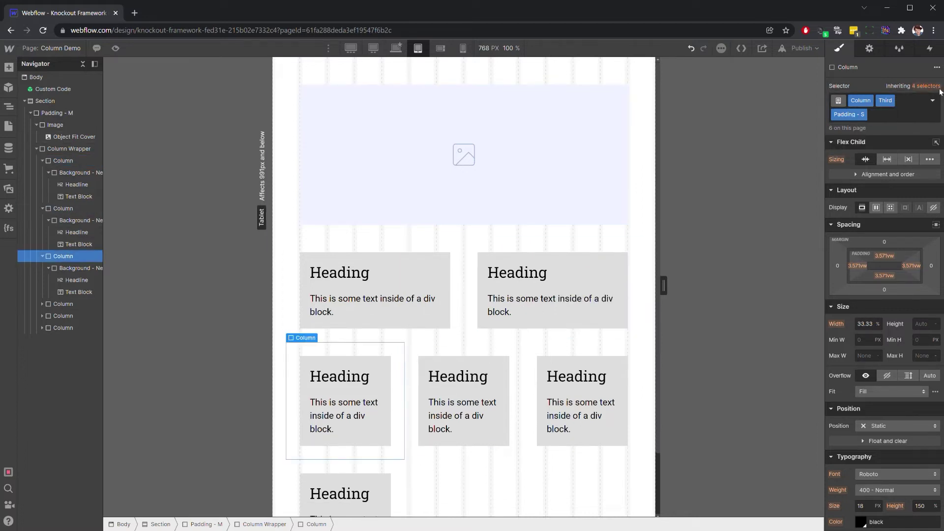
{"action": "left_click", "coordinate": [911, 117]}
{"action": "left_click", "coordinate": [857, 153]}
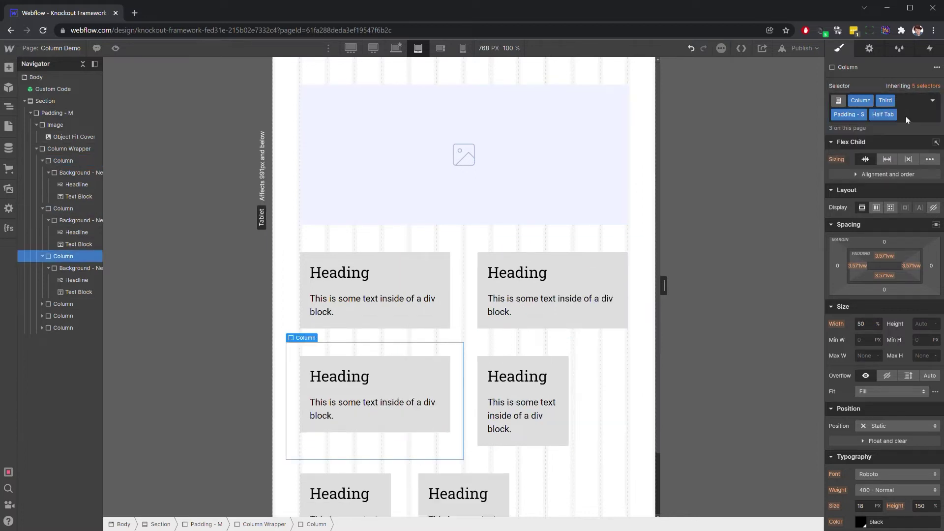
Apply Half Tab to the fourth, fifth and sixth columns.
{"action": "left_click", "coordinate": [516, 349]}
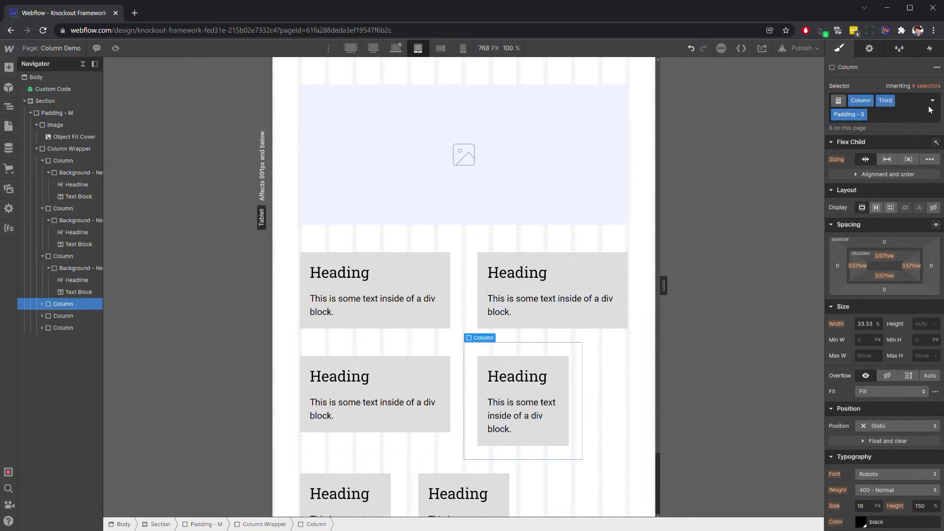
{"action": "left_click", "coordinate": [894, 118]}
{"action": "key", "text": "ctrl+v"}
{"action": "left_click", "coordinate": [845, 172]}
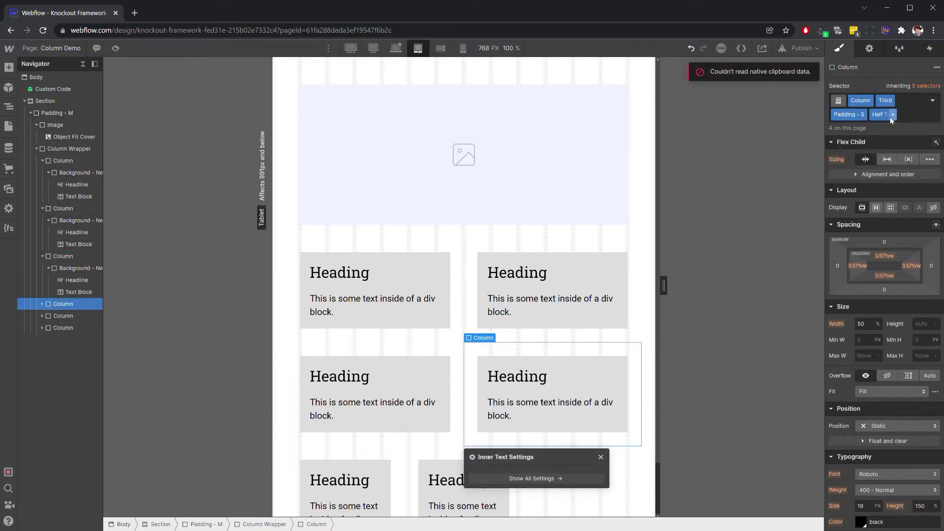
{"action": "scroll", "coordinate": [392, 427], "scroll_direction": "down", "scroll_amount": 1}
{"action": "left_click", "coordinate": [394, 428]}
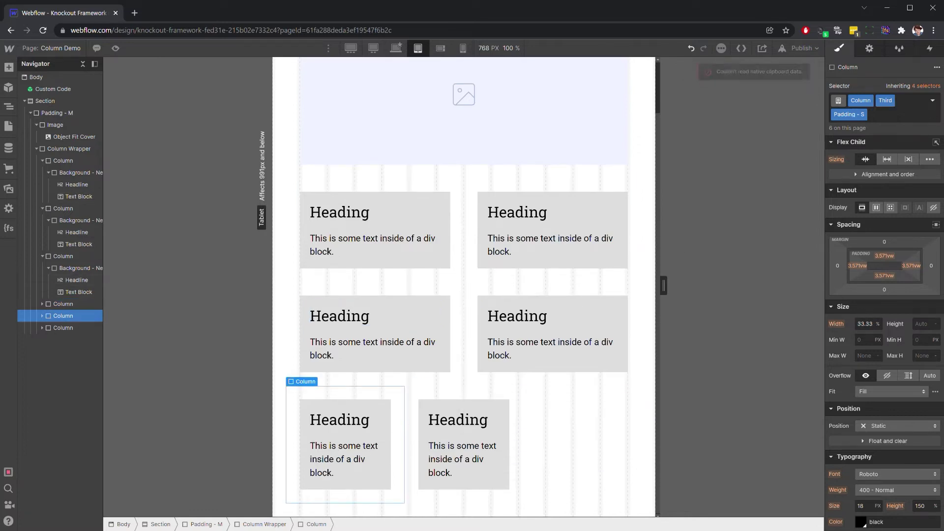
{"action": "left_click", "coordinate": [901, 117]}
{"action": "key", "text": "Return"}
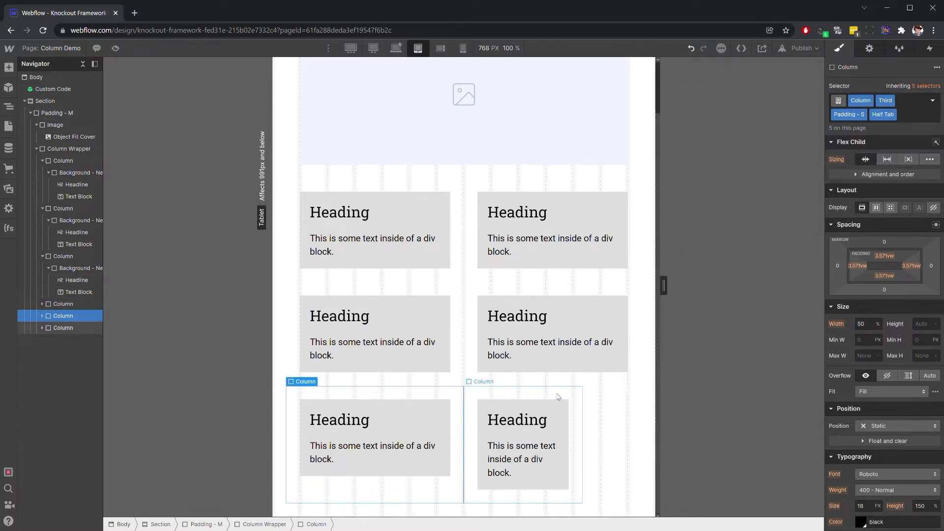
{"action": "left_click", "coordinate": [575, 443]}
{"action": "left_click", "coordinate": [918, 111]}
{"action": "key", "text": "ctrl+v"}
{"action": "key", "text": "Return"}
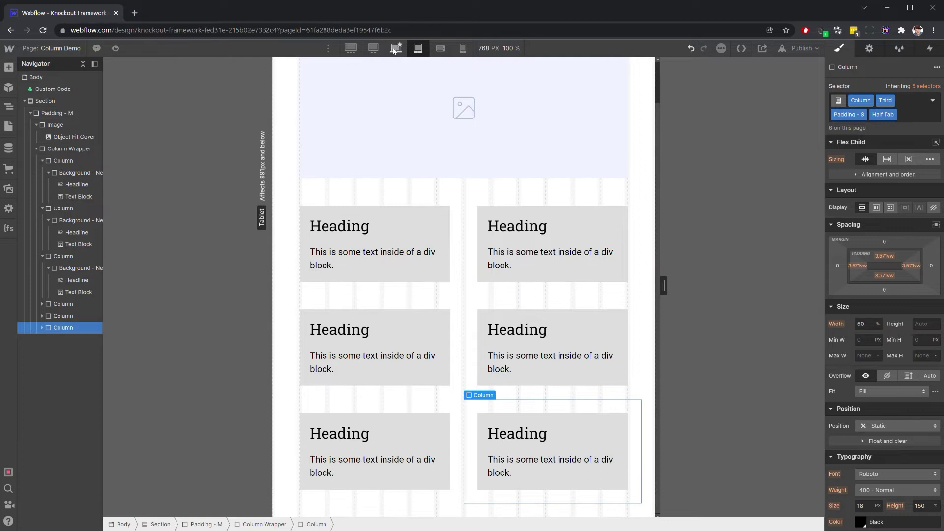
At the mobile landscape breakpoint, create the Whole Mob combo class on the bottom-left column.
{"action": "left_click", "coordinate": [442, 53]}
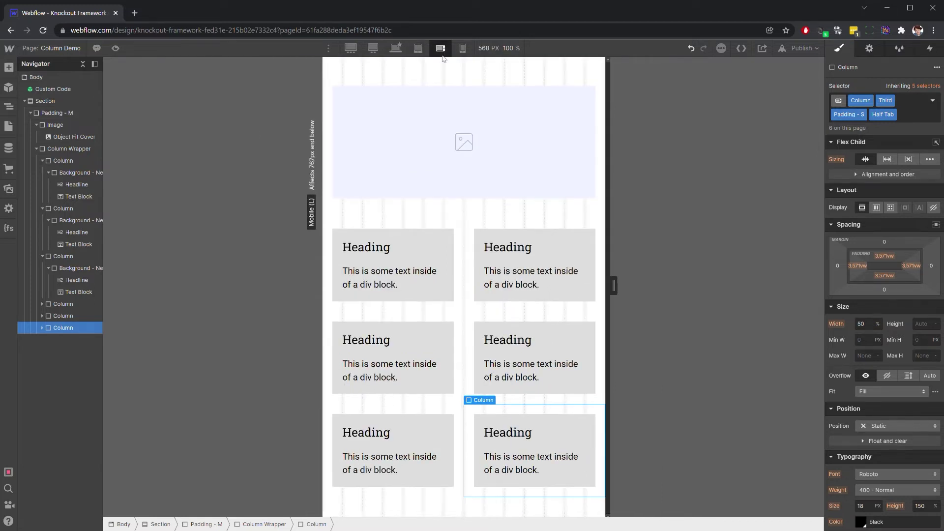
{"action": "left_click", "coordinate": [919, 114]}
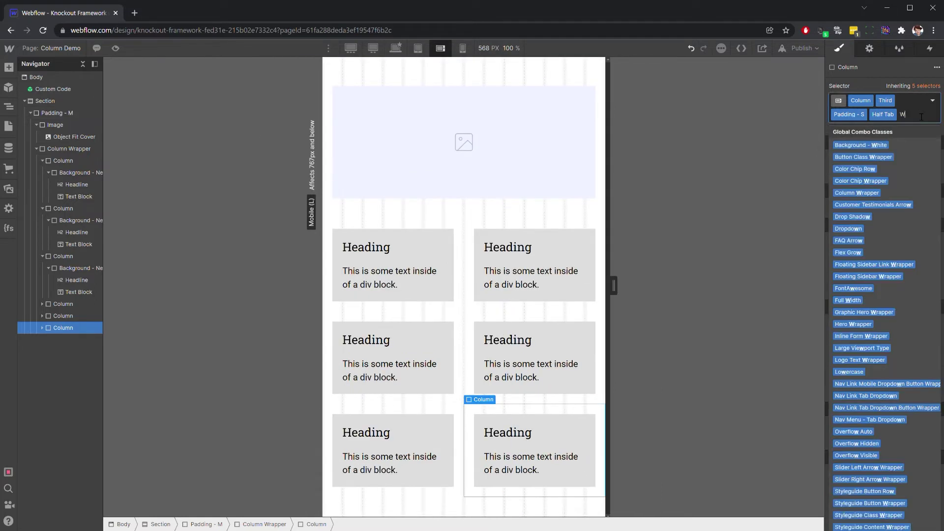
{"action": "type", "text": "Whole Mob"}
{"action": "key", "text": "ctrl+a"}
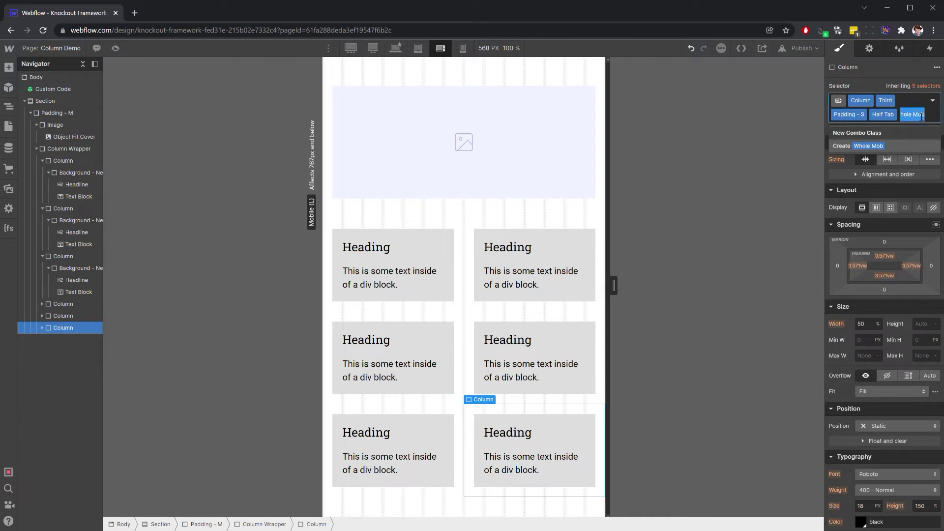
{"action": "key", "text": "BackSpace"}
{"action": "left_click", "coordinate": [459, 438]}
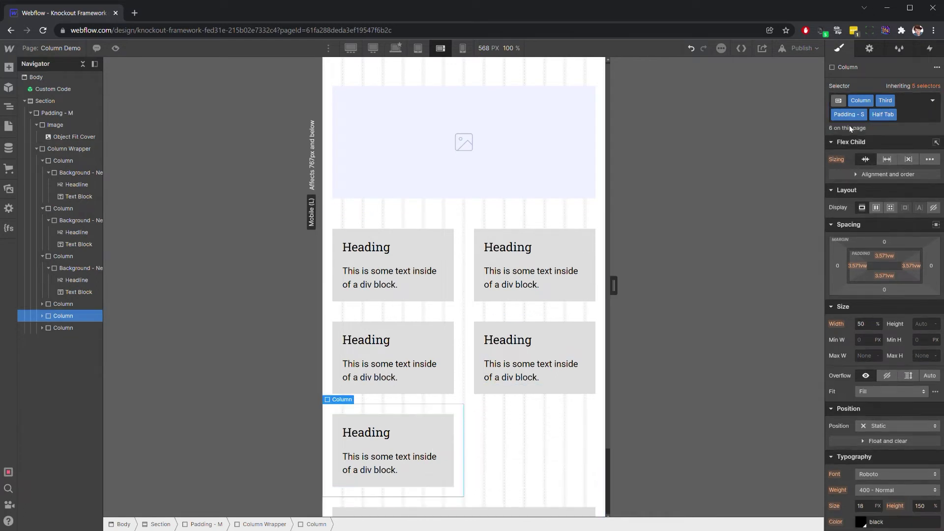
{"action": "key", "text": "BackSpace"}
Add the Whole Mob class to the second-row right column and the third column.
{"action": "left_click", "coordinate": [523, 318]}
{"action": "key", "text": "ctrl+Return"}
{"action": "type", "text": "Whole Mob"}
{"action": "key", "text": "Return"}
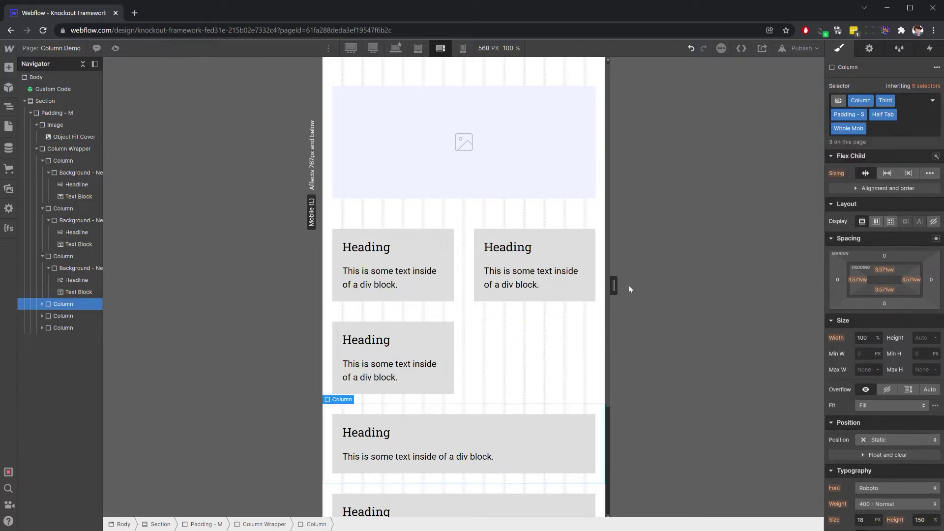
{"action": "left_click", "coordinate": [453, 331]}
{"action": "key", "text": "ctrl+Return"}
{"action": "type", "text": "Whole Mob"}
{"action": "key", "text": "Return"}
Add Whole Mob to the top-right and first columns, then check the layout at tablet width.
{"action": "left_click", "coordinate": [576, 222]}
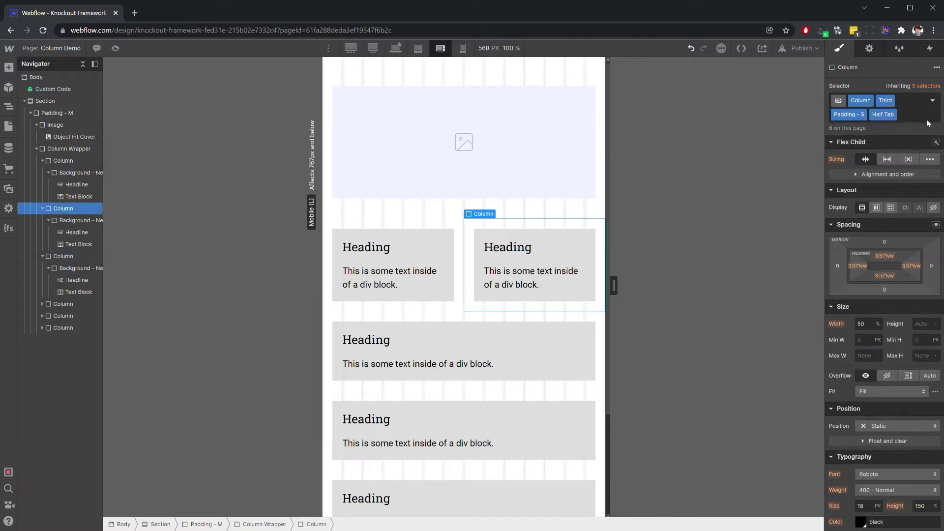
{"action": "left_click", "coordinate": [921, 115]}
{"action": "type", "text": "Whole Mob"}
{"action": "key", "text": "Return"}
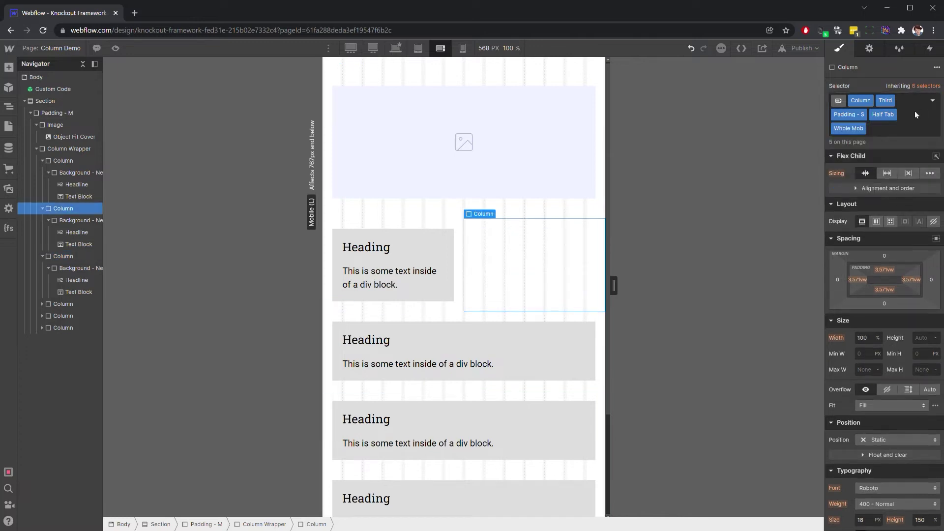
{"action": "left_click", "coordinate": [460, 241]}
{"action": "key", "text": "ctrl+Return"}
{"action": "type", "text": "Whole Mob"}
{"action": "key", "text": "Return"}
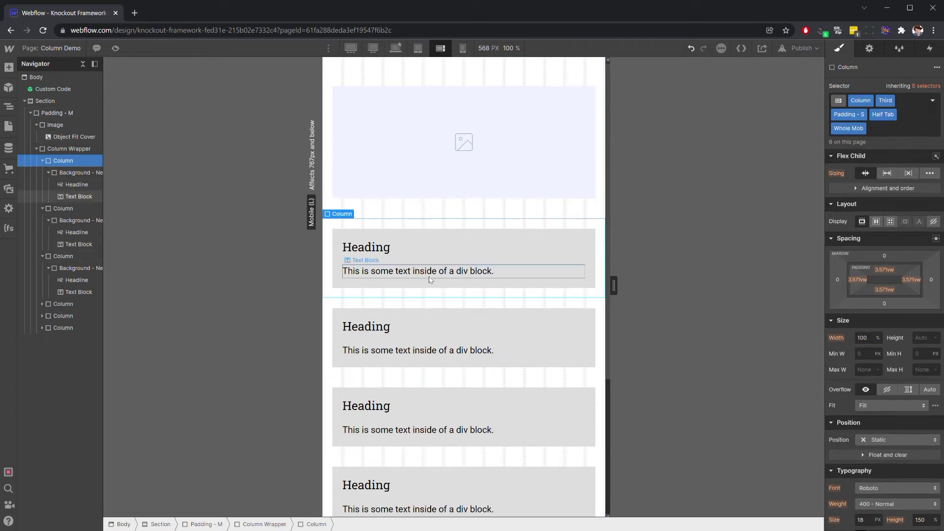
{"action": "scroll", "coordinate": [423, 306], "scroll_direction": "down", "scroll_amount": 4}
{"action": "scroll", "coordinate": [429, 308], "scroll_direction": "up", "scroll_amount": 4}
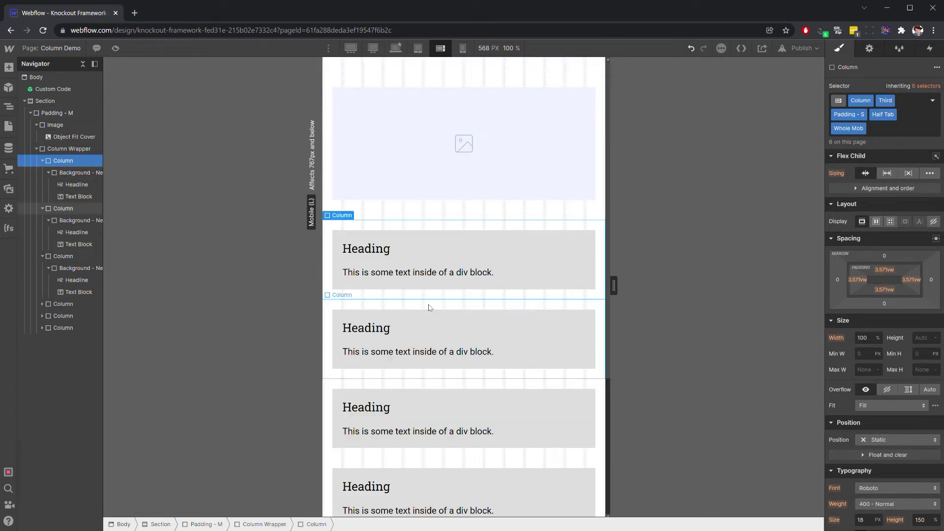
{"action": "left_click", "coordinate": [418, 48]}
Switch back to the desktop breakpoint and scroll to confirm the columns sit three per row.
{"action": "left_click", "coordinate": [396, 48]}
{"action": "scroll", "coordinate": [448, 417], "scroll_direction": "down", "scroll_amount": 1}
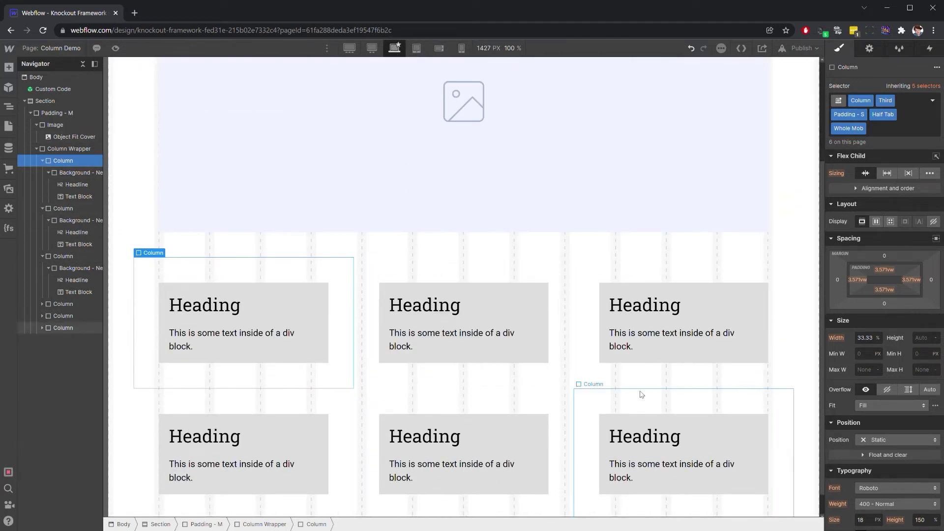
{"action": "scroll", "coordinate": [638, 392], "scroll_direction": "down", "scroll_amount": 1}
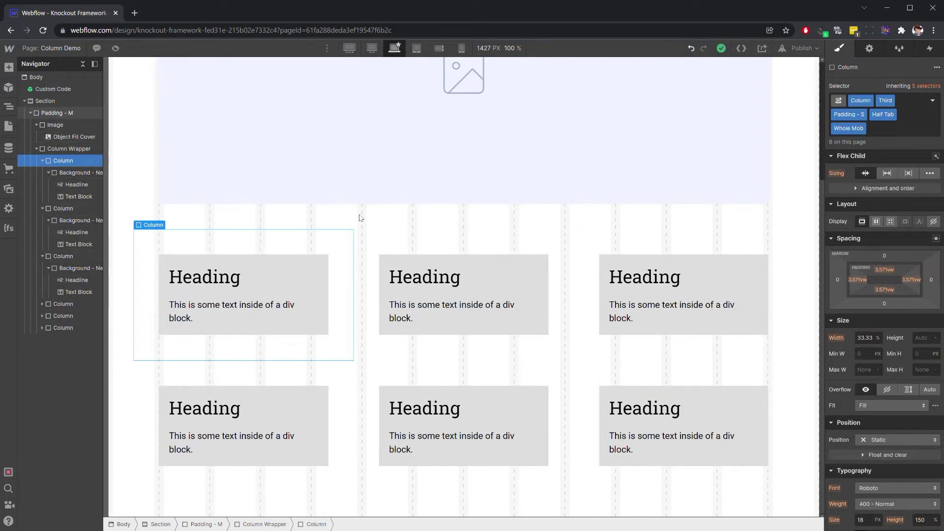
{"action": "scroll", "coordinate": [360, 218], "scroll_direction": "up", "scroll_amount": 4}
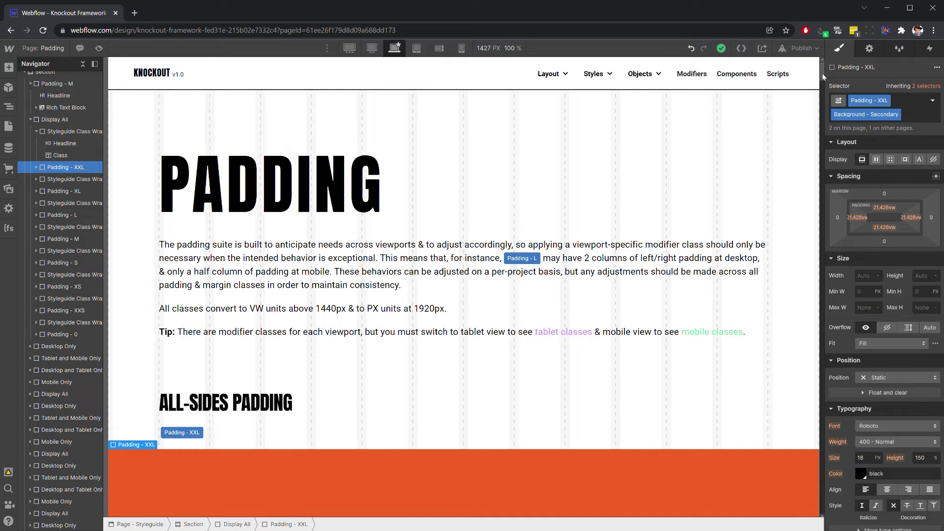
Resize the Padding page canvas to 992 px to check Padding - XXL, then widen it back to 1427 px.
{"action": "scroll", "coordinate": [822, 72], "scroll_direction": "down", "scroll_amount": 3}
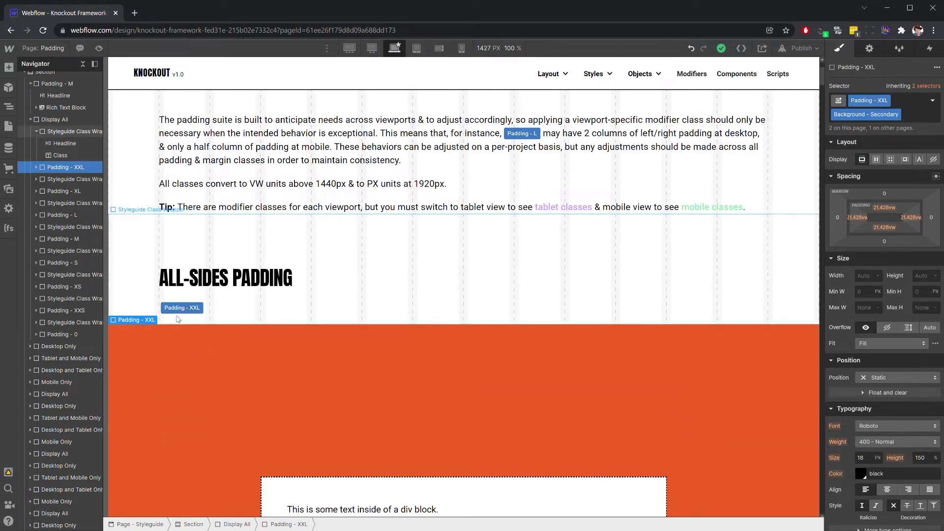
{"action": "scroll", "coordinate": [298, 327], "scroll_direction": "down", "scroll_amount": 3}
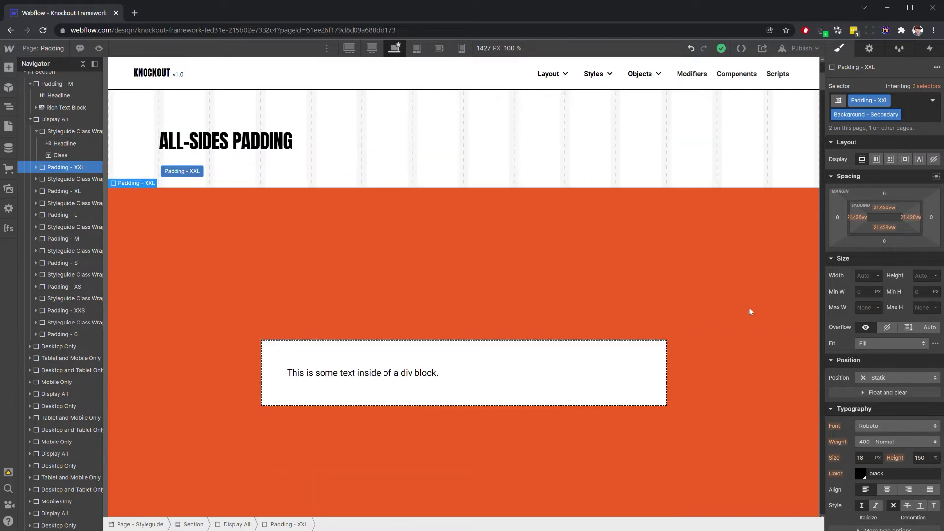
{"action": "left_click_drag", "start_coordinate": [822, 283], "coordinate": [665, 307]}
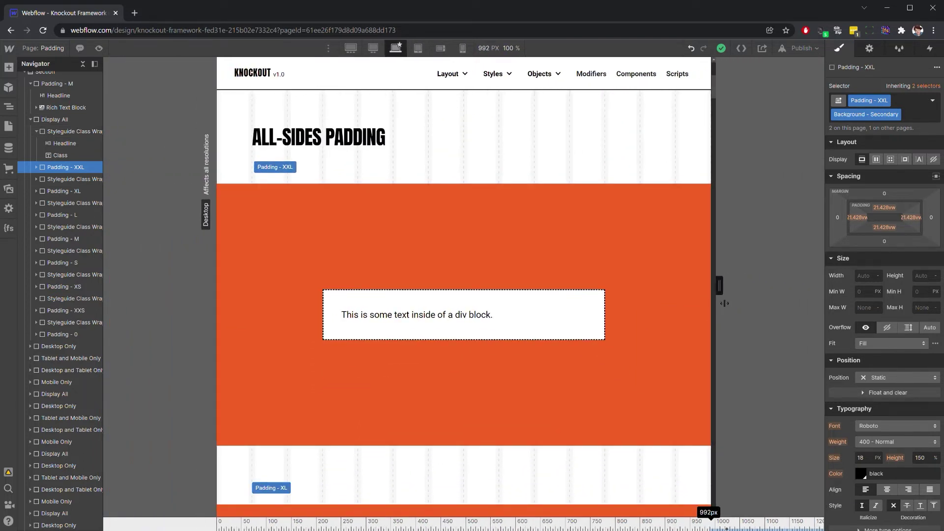
{"action": "left_click_drag", "start_coordinate": [728, 304], "coordinate": [678, 326]}
{"action": "left_click_drag", "start_coordinate": [739, 324], "coordinate": [845, 317]}
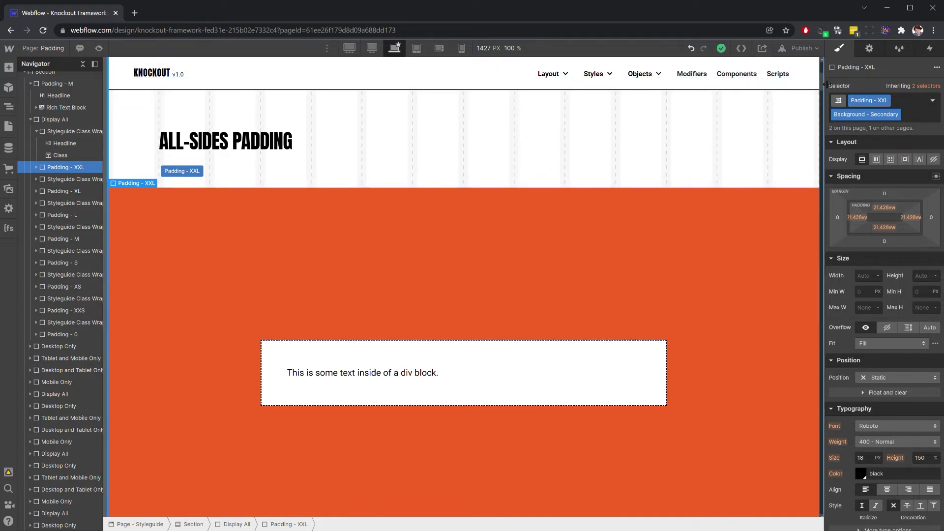
{"action": "scroll", "coordinate": [821, 79], "scroll_direction": "down", "scroll_amount": 3}
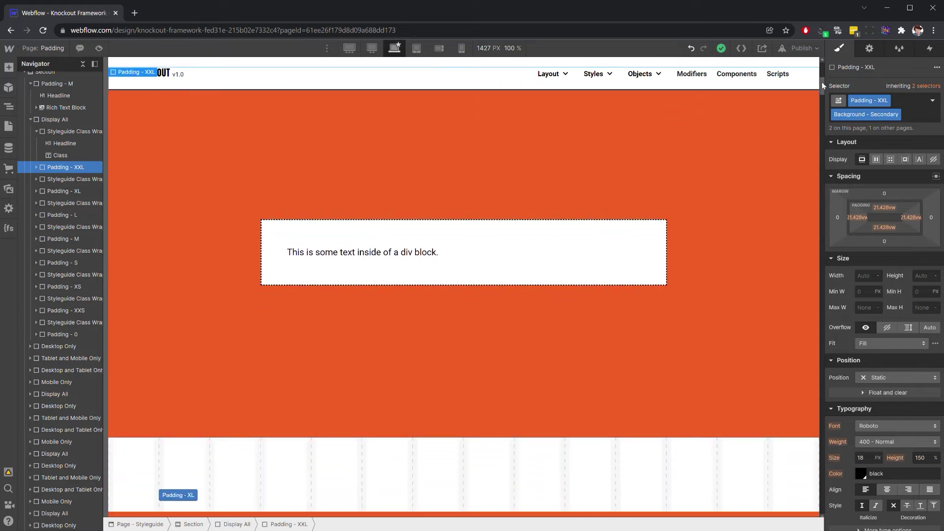
{"action": "left_click_drag", "start_coordinate": [822, 81], "coordinate": [822, 96]}
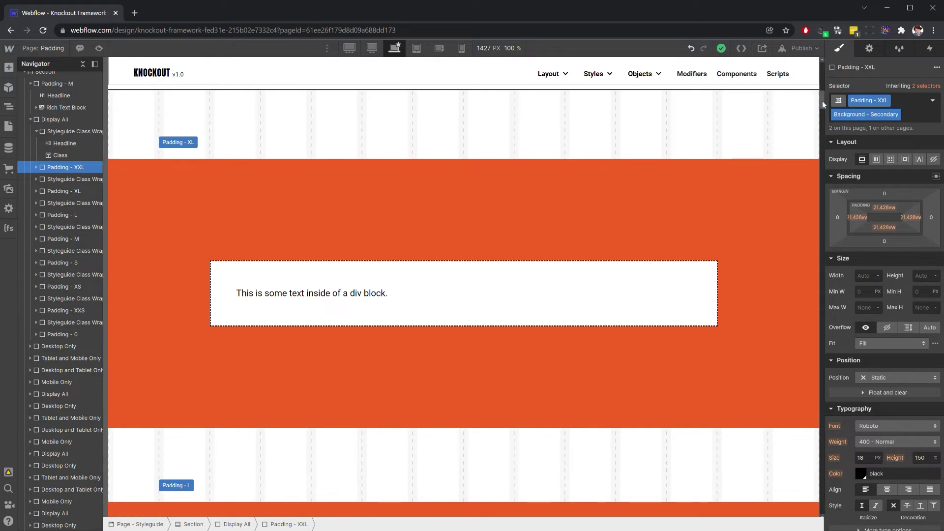
{"action": "left_click_drag", "start_coordinate": [822, 101], "coordinate": [822, 143]}
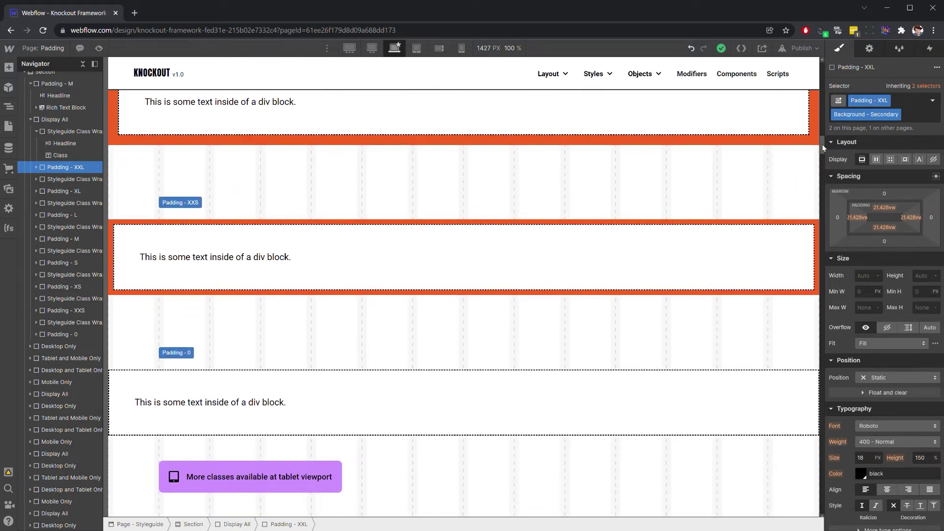
{"action": "left_click_drag", "start_coordinate": [822, 144], "coordinate": [814, 472]}
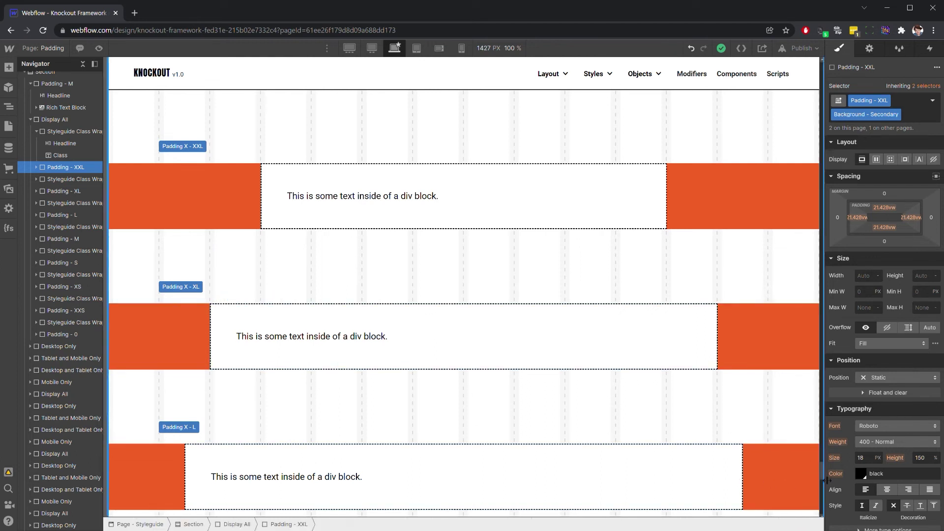
{"action": "left_click_drag", "start_coordinate": [821, 467], "coordinate": [820, 64]}
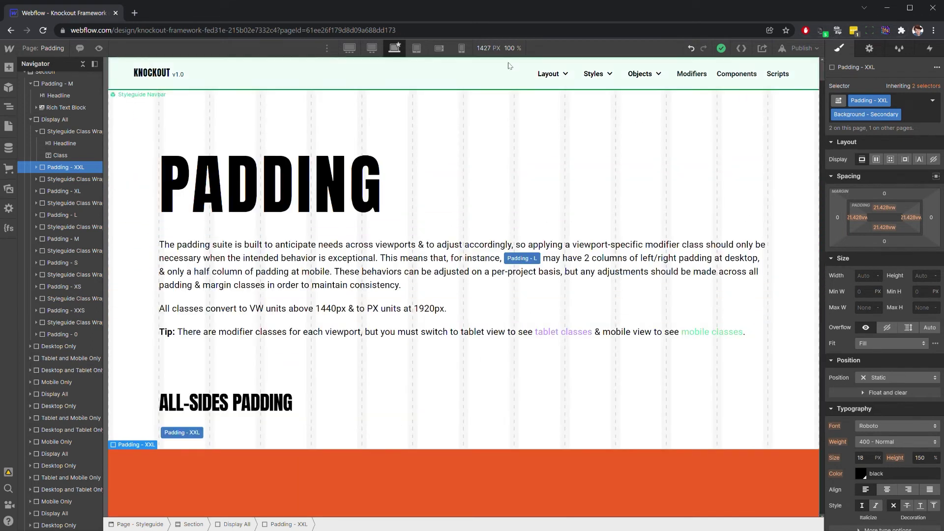
At tablet width, inspect the Padding Tab - XXL and Padding Tab - M section labels.
{"action": "left_click", "coordinate": [418, 50]}
{"action": "left_click_drag", "start_coordinate": [658, 73], "coordinate": [657, 101]}
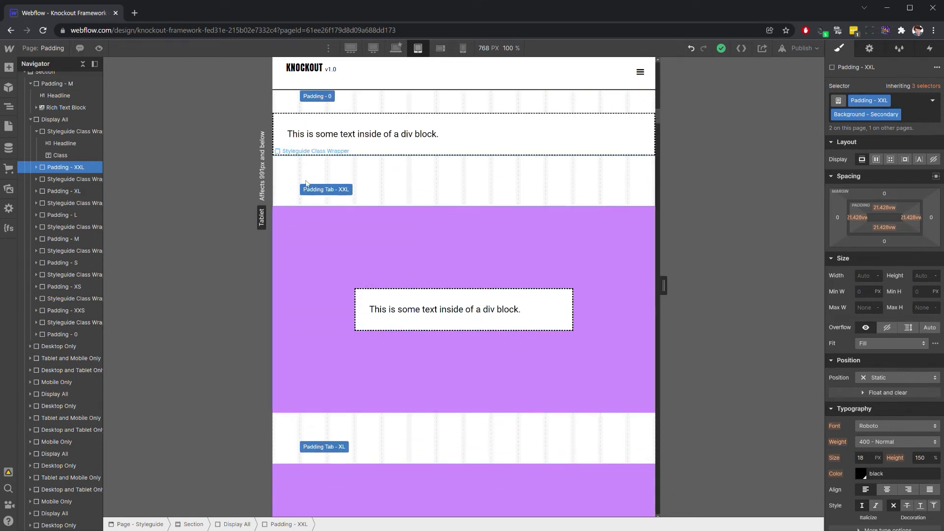
{"action": "left_click", "coordinate": [328, 192]}
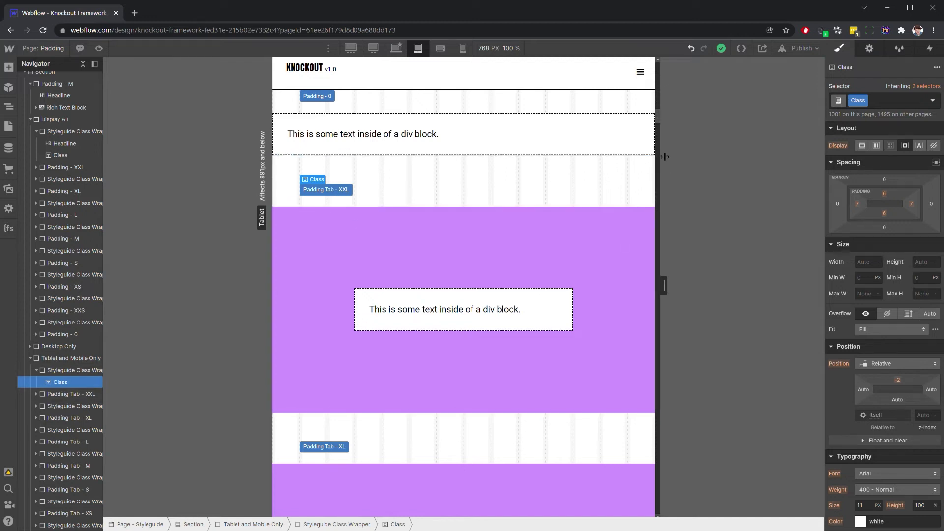
{"action": "left_click_drag", "start_coordinate": [657, 117], "coordinate": [658, 134]}
{"action": "left_click", "coordinate": [293, 277]}
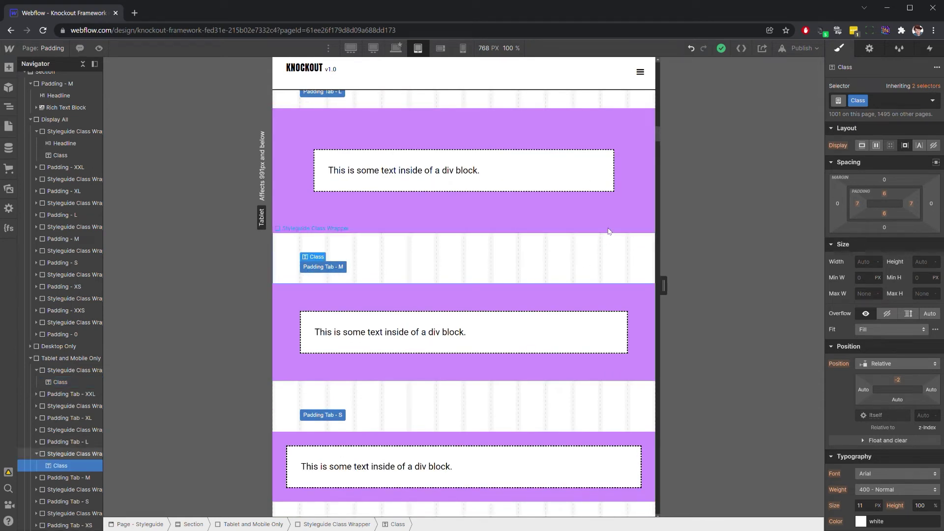
{"action": "left_click_drag", "start_coordinate": [658, 134], "coordinate": [611, 162]}
At mobile landscape width, select the Padding Mob - XL label and scroll through the Padding Mob sections.
{"action": "left_click", "coordinate": [444, 53]}
{"action": "left_click", "coordinate": [353, 295]}
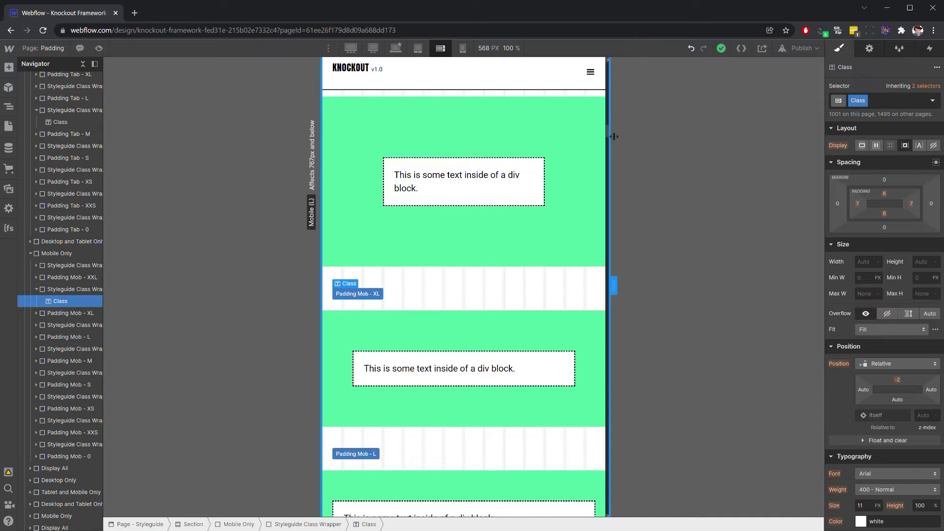
{"action": "mouse_move", "coordinate": [608, 132]}
{"action": "left_mouse_down"}
{"action": "mouse_move", "coordinate": [606, 152]}
{"action": "mouse_move", "coordinate": [606, 115]}
{"action": "left_mouse_up"}
On desktop, select the Padding - S and M sections, then preview them at tablet and mobile landscape widths.
{"action": "left_click", "coordinate": [396, 49]}
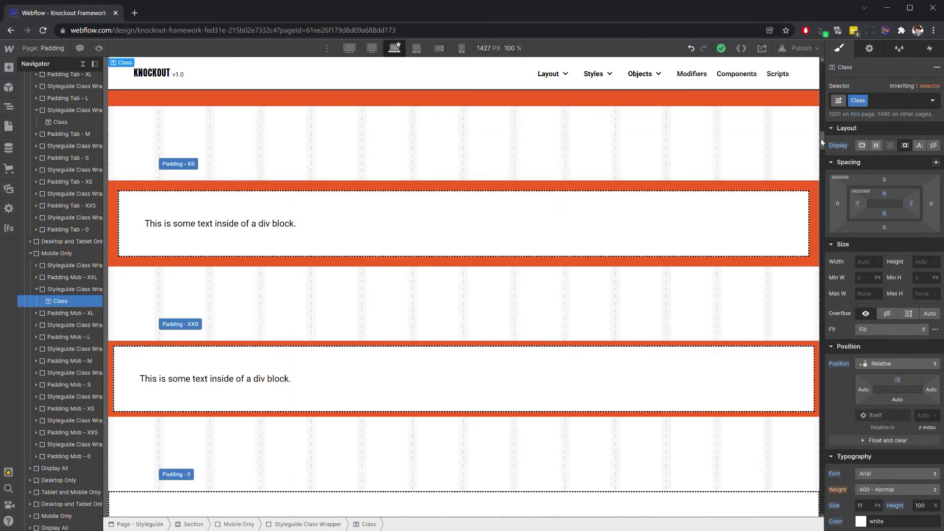
{"action": "mouse_move", "coordinate": [821, 137]}
{"action": "left_mouse_down"}
{"action": "mouse_move", "coordinate": [825, 120]}
{"action": "mouse_move", "coordinate": [823, 142]}
{"action": "mouse_move", "coordinate": [822, 131]}
{"action": "left_mouse_up"}
{"action": "left_click", "coordinate": [238, 176]}
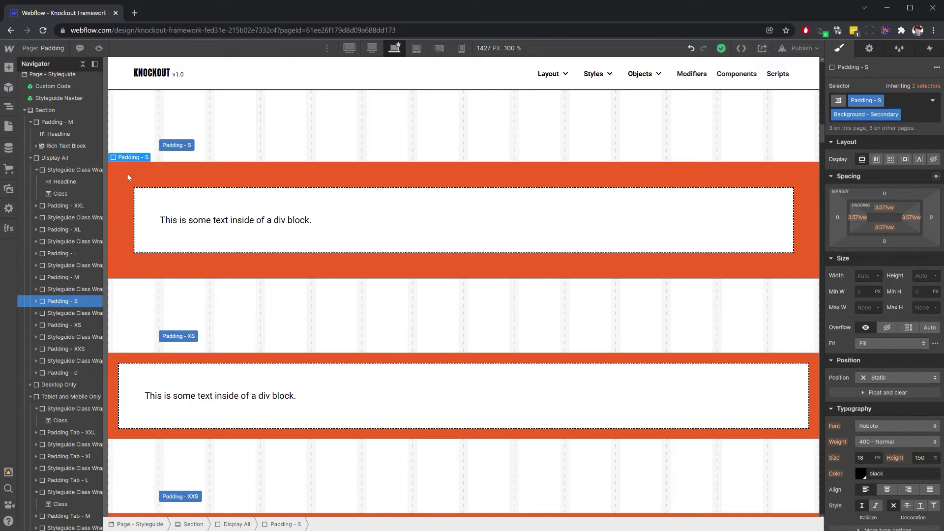
{"action": "scroll", "coordinate": [238, 134], "scroll_direction": "up", "scroll_amount": 5}
{"action": "left_click", "coordinate": [200, 183]}
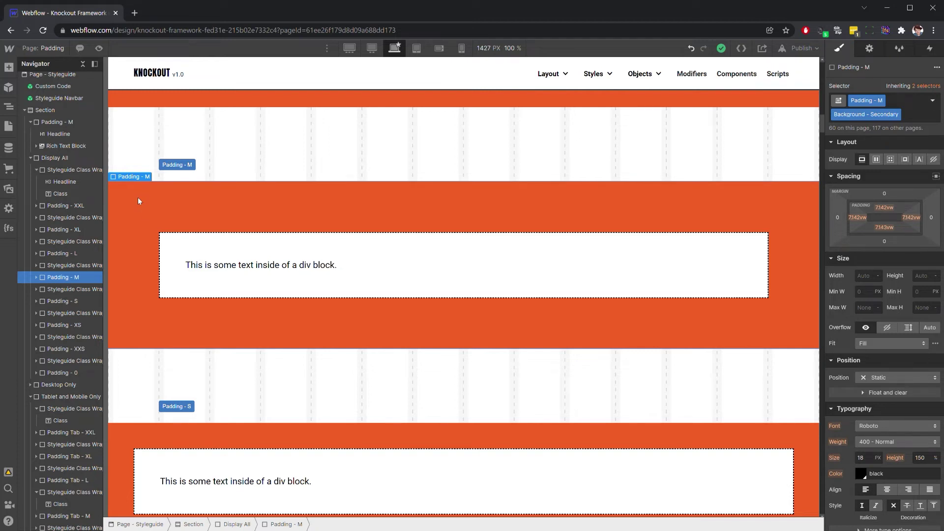
{"action": "left_click", "coordinate": [416, 49]}
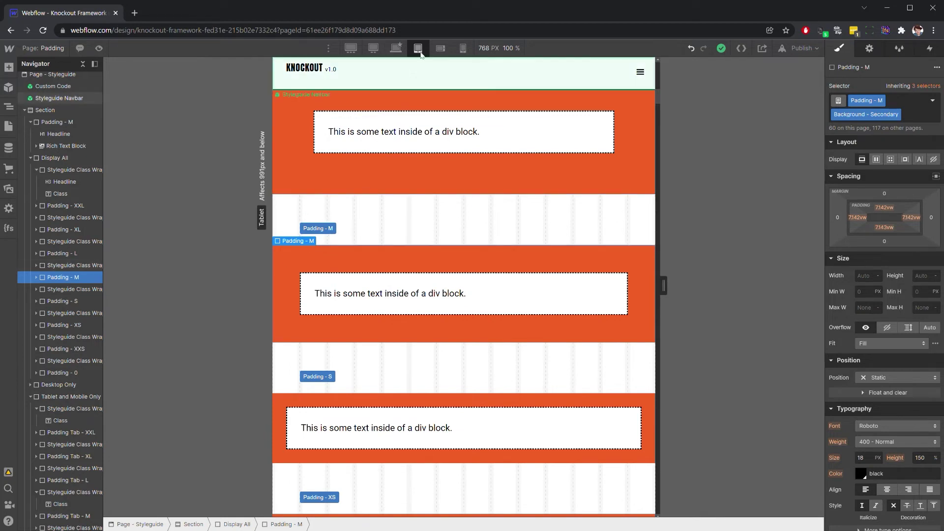
{"action": "left_click", "coordinate": [440, 48]}
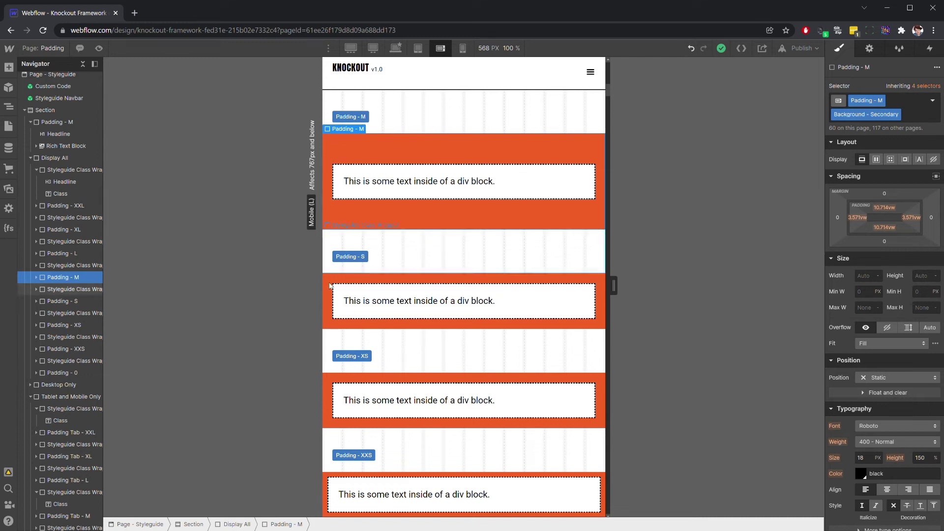
{"action": "scroll", "coordinate": [332, 278], "scroll_direction": "down", "scroll_amount": 3}
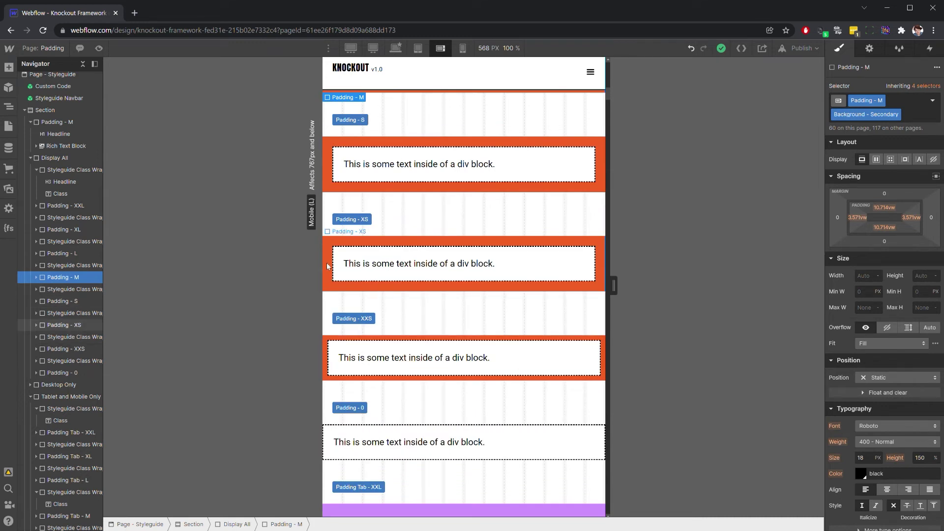
{"action": "left_click", "coordinate": [331, 236]}
{"action": "scroll", "coordinate": [337, 242], "scroll_direction": "up", "scroll_amount": 4}
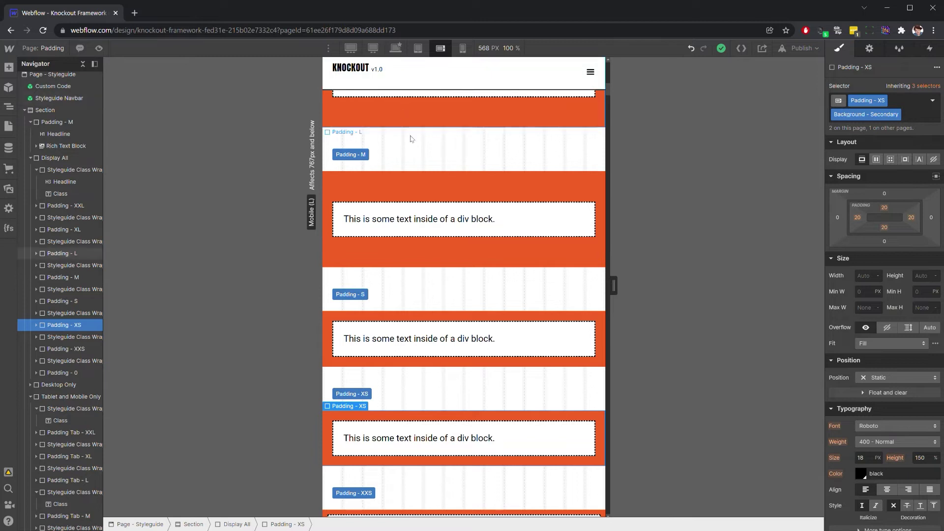
{"action": "scroll", "coordinate": [444, 249], "scroll_direction": "up", "scroll_amount": 5}
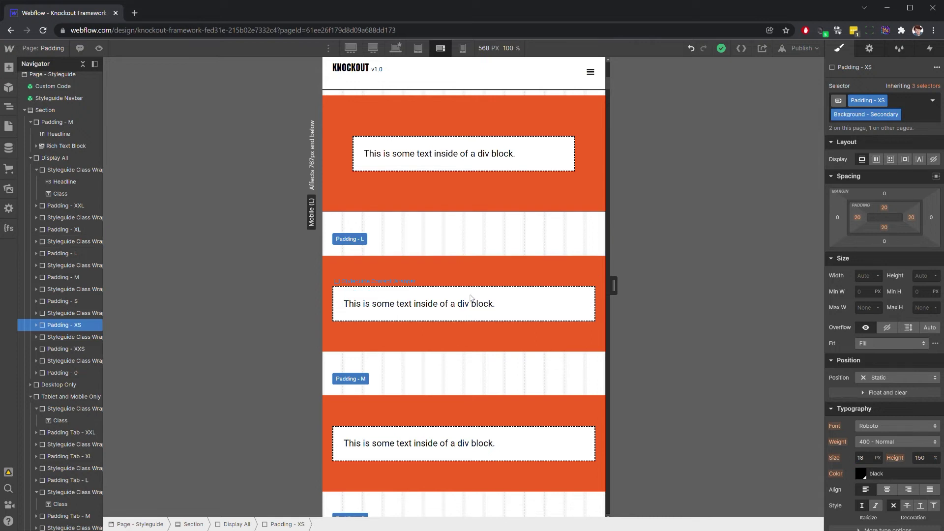
{"action": "scroll", "coordinate": [471, 298], "scroll_direction": "down", "scroll_amount": 3}
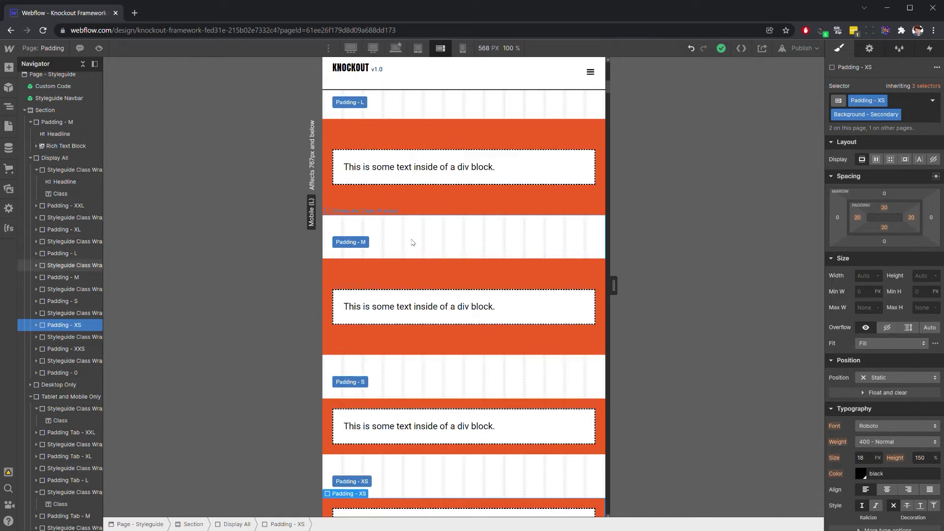
{"action": "left_click", "coordinate": [412, 138]}
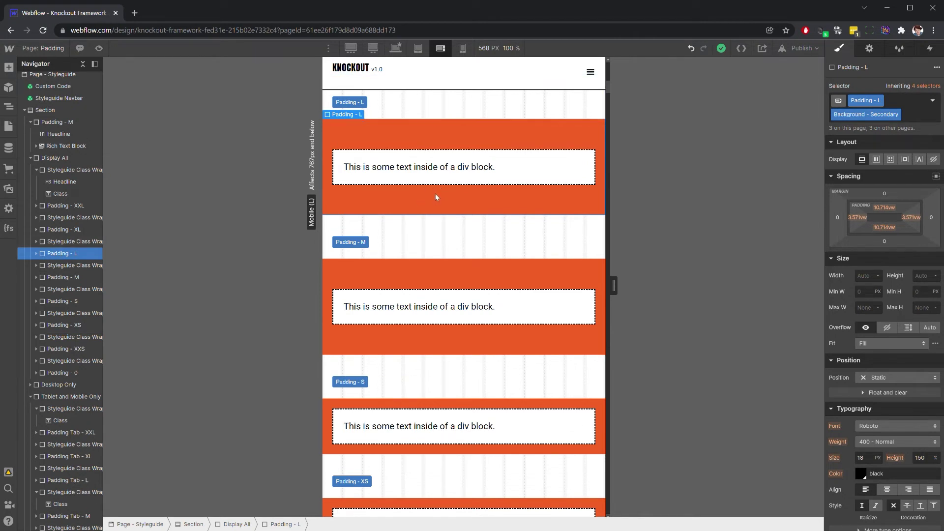
{"action": "scroll", "coordinate": [435, 193], "scroll_direction": "down", "scroll_amount": 3}
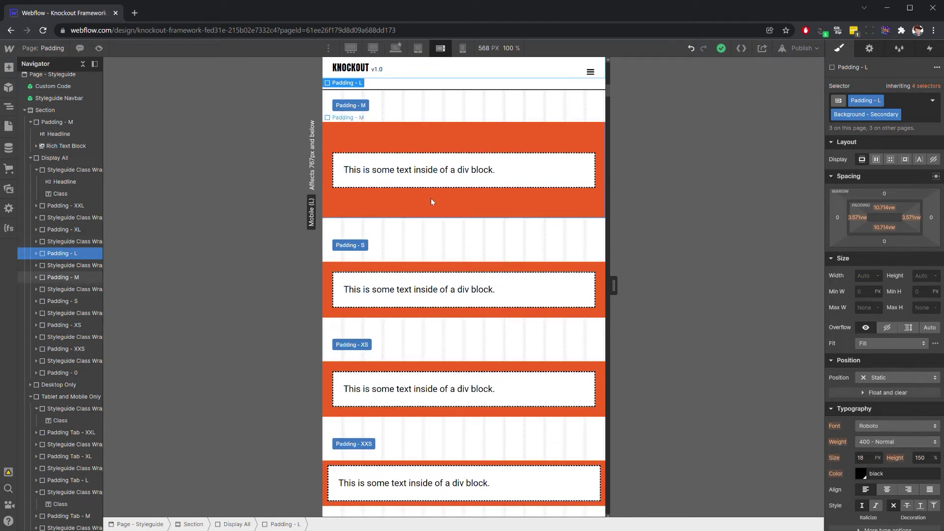
{"action": "scroll", "coordinate": [431, 199], "scroll_direction": "down", "scroll_amount": 3}
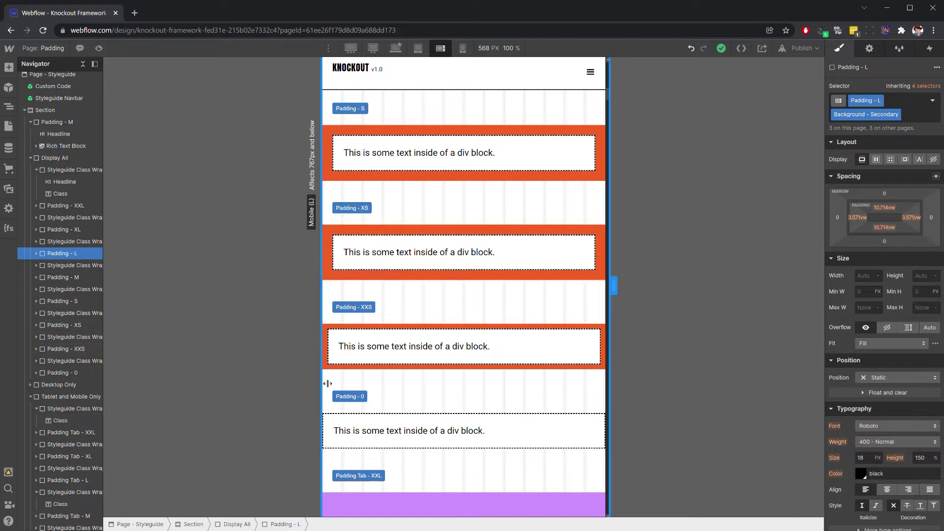
{"action": "scroll", "coordinate": [332, 153], "scroll_direction": "up", "scroll_amount": 5}
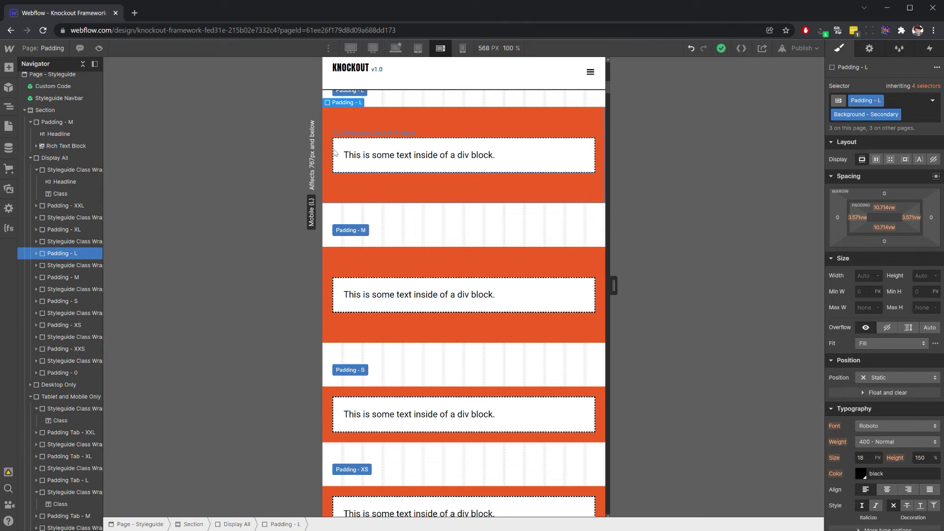
{"action": "scroll", "coordinate": [330, 305], "scroll_direction": "down", "scroll_amount": 12}
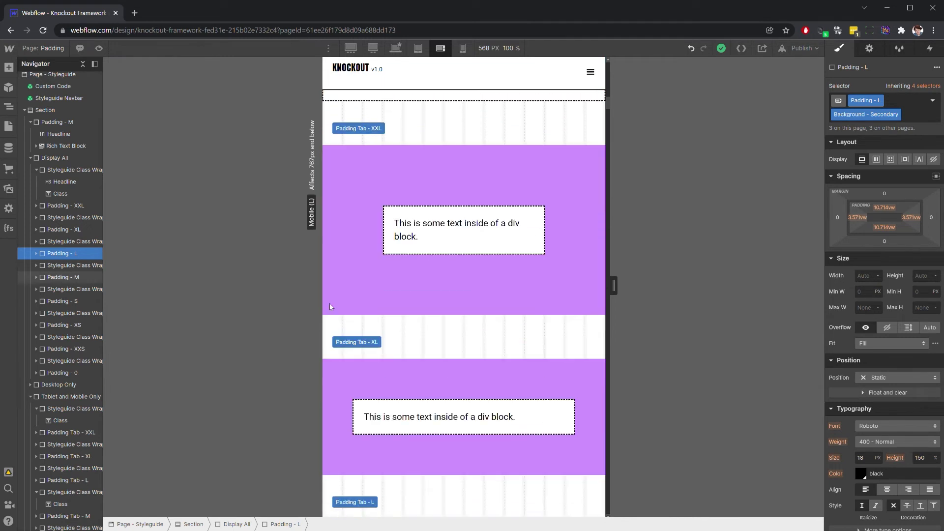
{"action": "scroll", "coordinate": [329, 306], "scroll_direction": "up", "scroll_amount": 8}
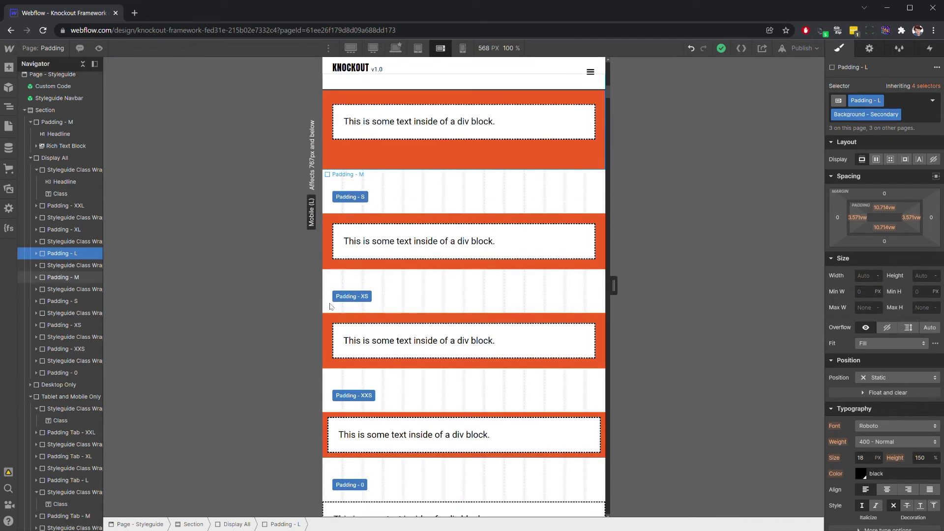
{"action": "left_click", "coordinate": [330, 255]}
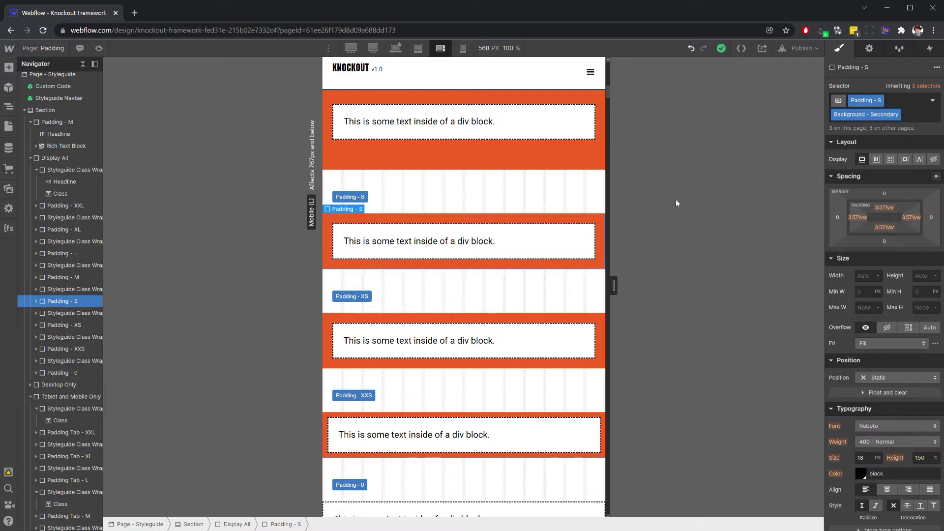
Remove Background - Secondary from Padding - S and set its left and right padding to 7.143vw.
{"action": "left_click", "coordinate": [918, 88]}
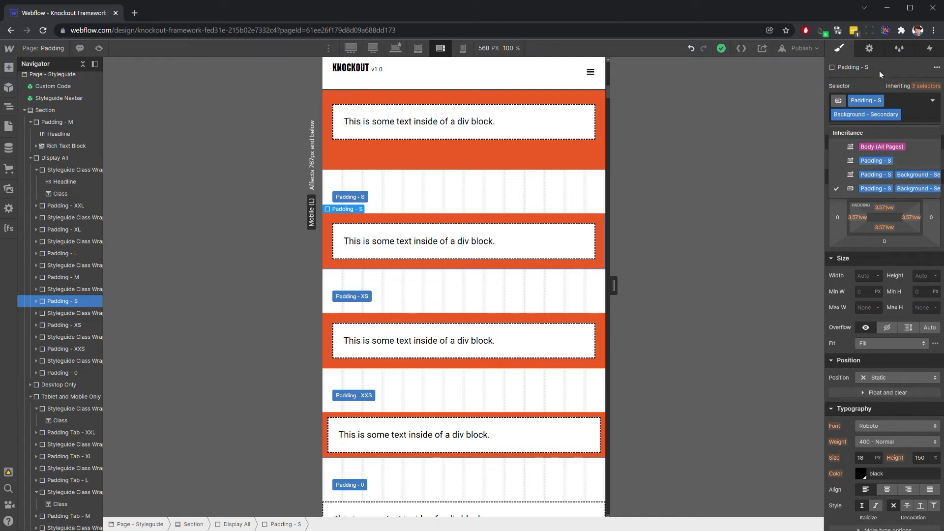
{"action": "left_click", "coordinate": [911, 114]}
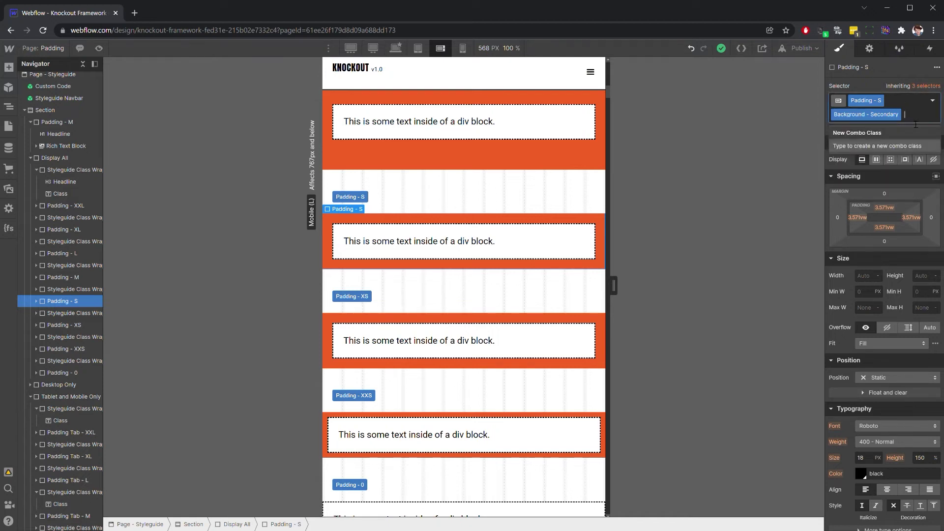
{"action": "key", "text": "BackSpace"}
{"action": "left_click", "coordinate": [872, 81]}
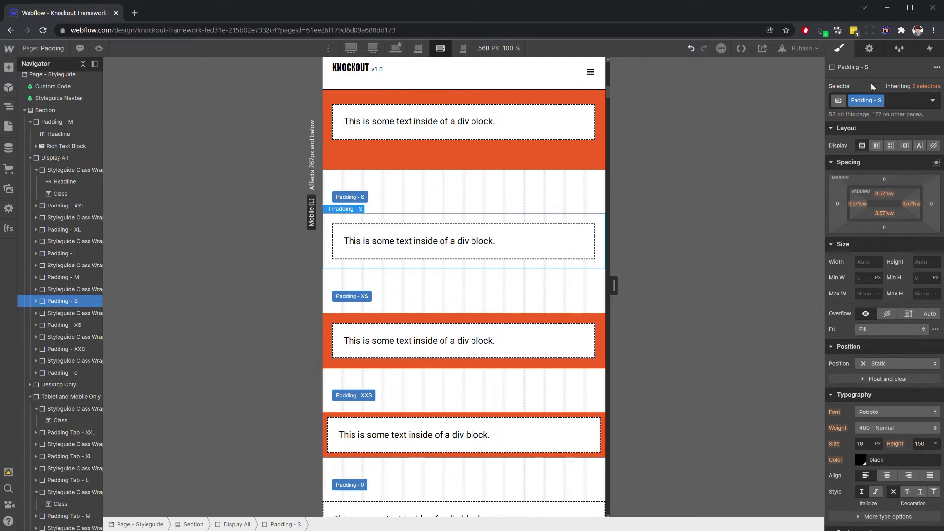
{"action": "left_click", "coordinate": [856, 204]}
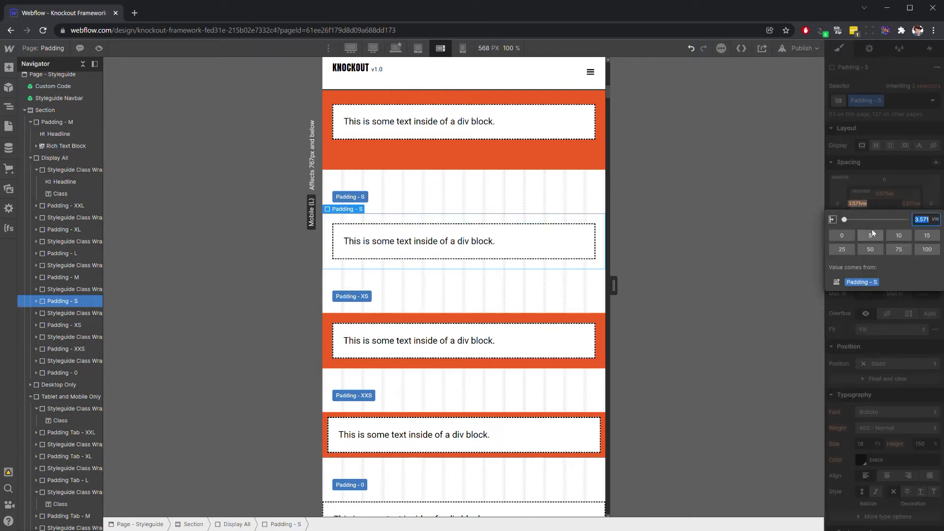
{"action": "type", "text": "7.143"}
{"action": "key", "text": "Return"}
{"action": "left_click", "coordinate": [912, 203]}
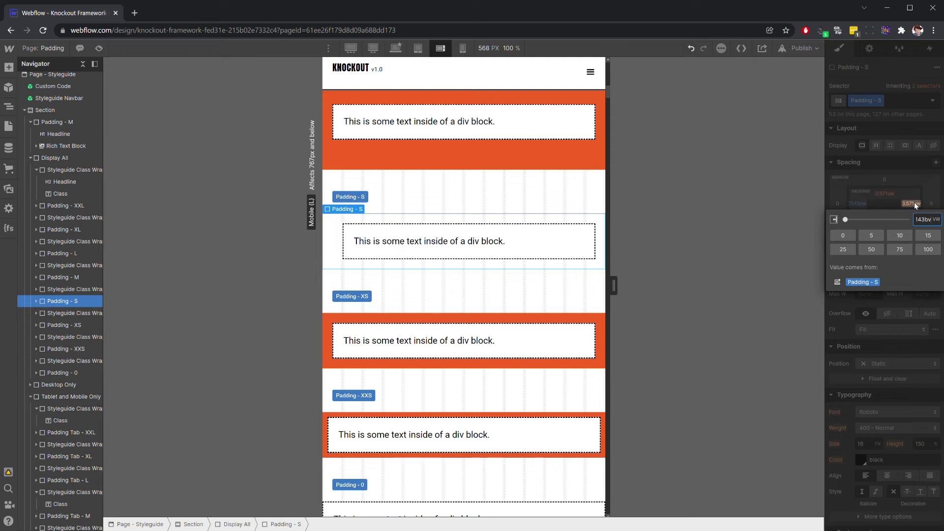
{"action": "type", "text": "7.143"}
{"action": "key", "text": "Return"}
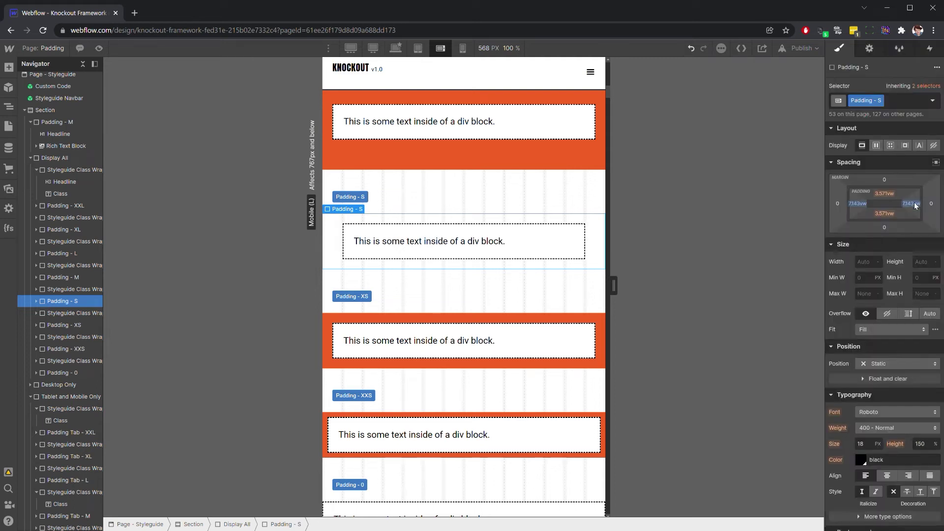
Reapply the Background - Secondary combo class to the Padding - S section.
{"action": "left_click", "coordinate": [898, 99]}
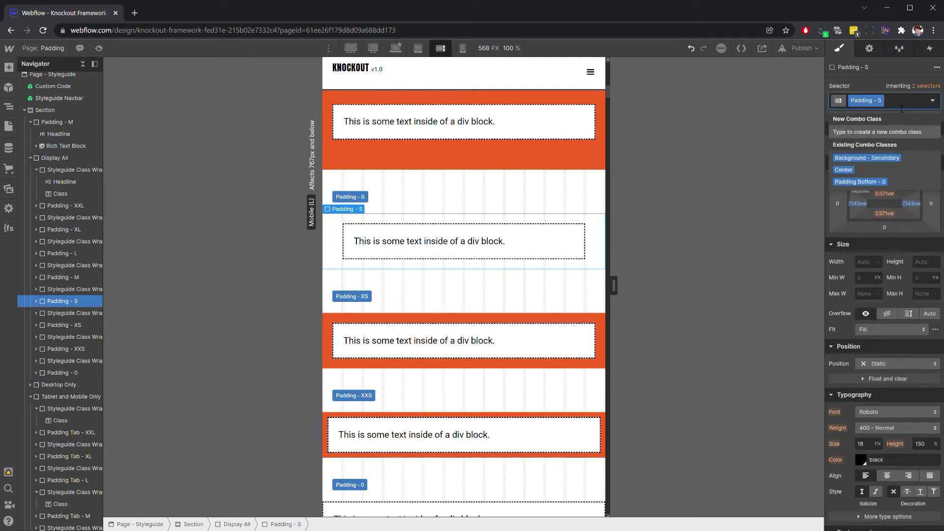
{"action": "type", "text": "Backgrou"}
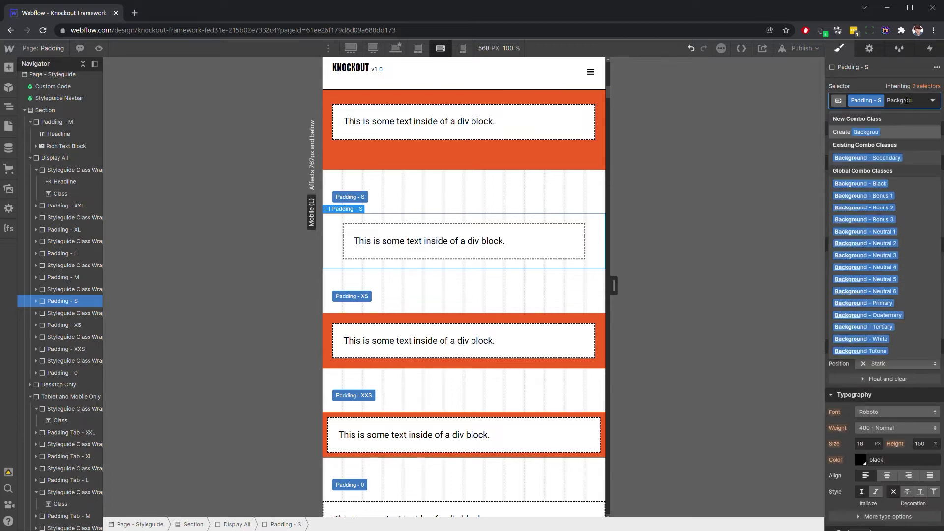
{"action": "type", "text": "nd - Sec"}
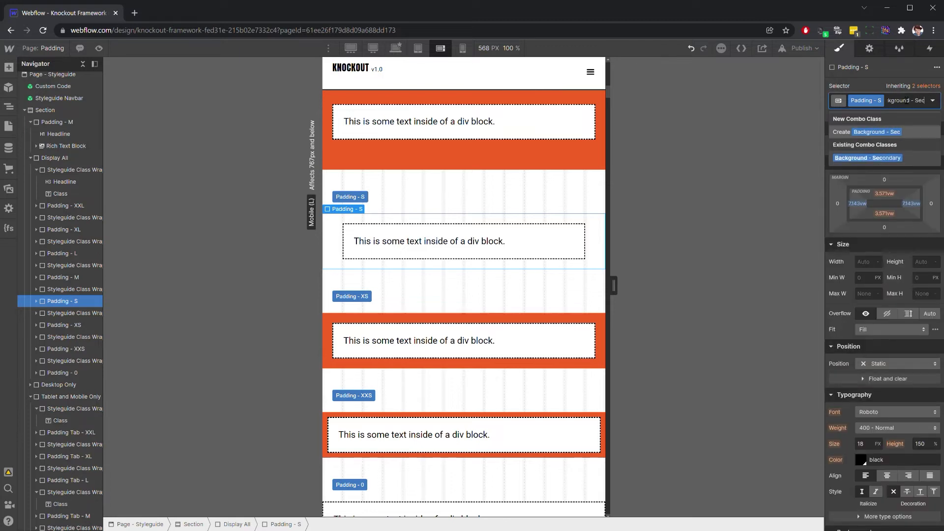
{"action": "key", "text": "Return"}
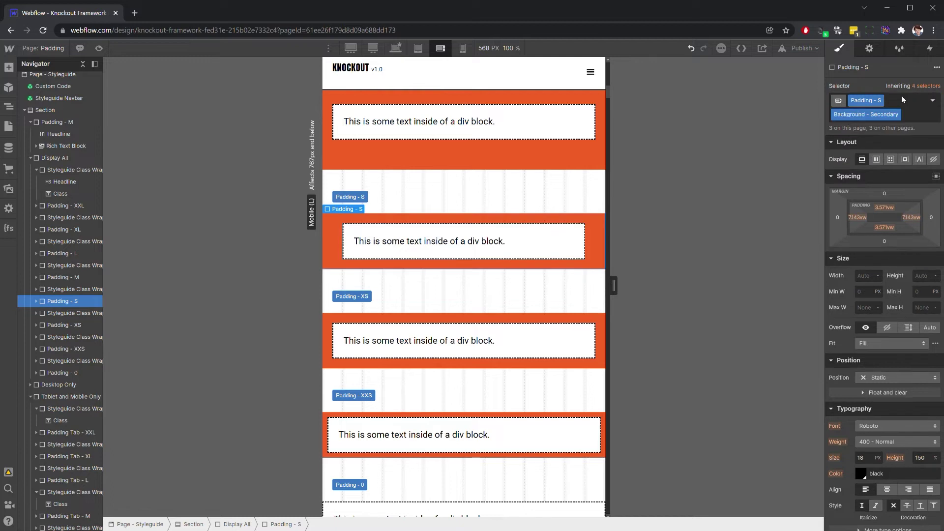
Select the Padding - XS section and remove its Background - Secondary combo class.
{"action": "left_click", "coordinate": [356, 321]}
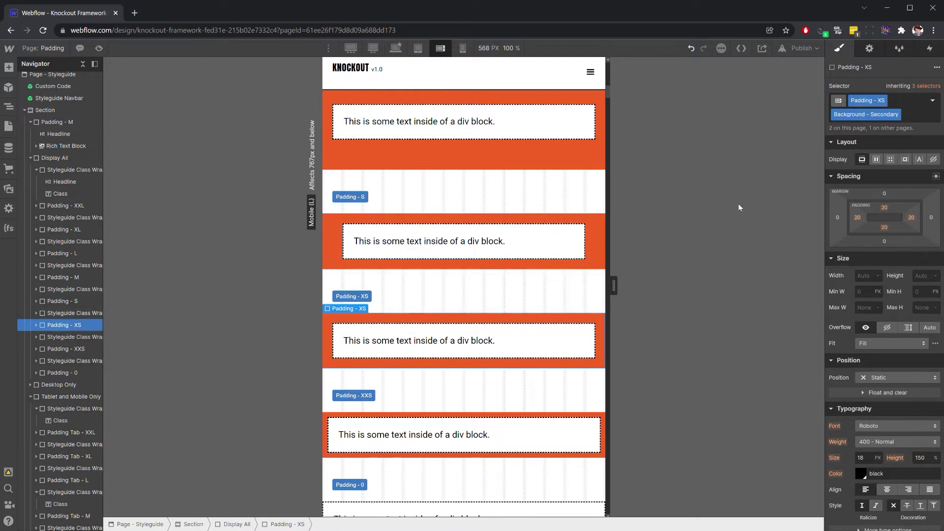
{"action": "left_click", "coordinate": [928, 90]}
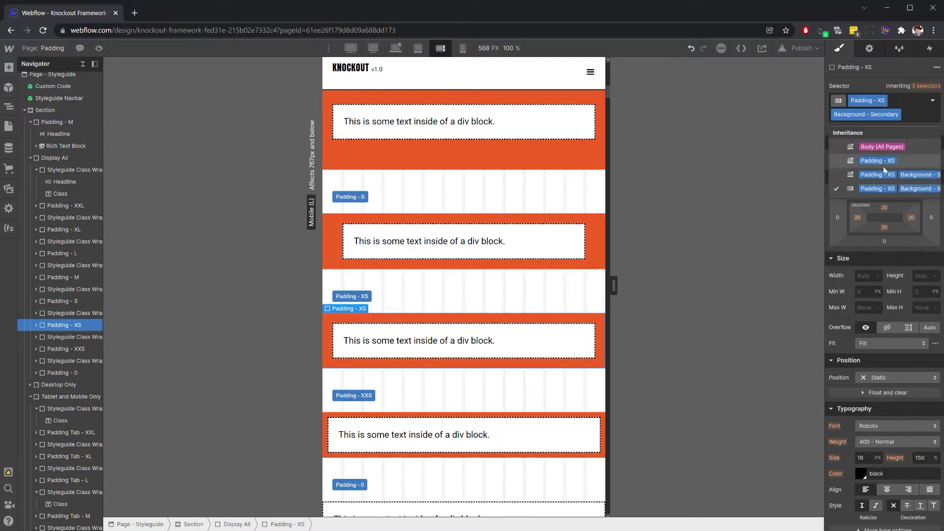
{"action": "left_click", "coordinate": [912, 116]}
{"action": "left_click", "coordinate": [899, 116]}
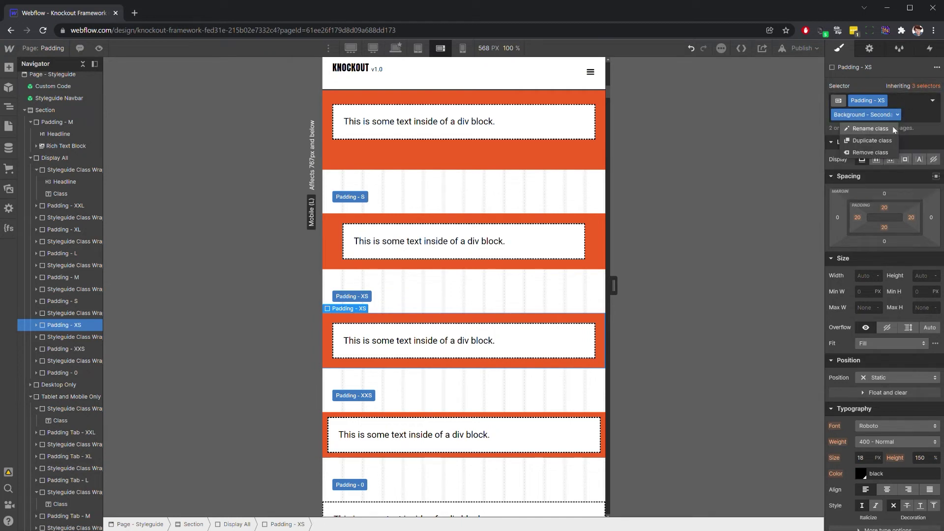
{"action": "left_click", "coordinate": [916, 107]}
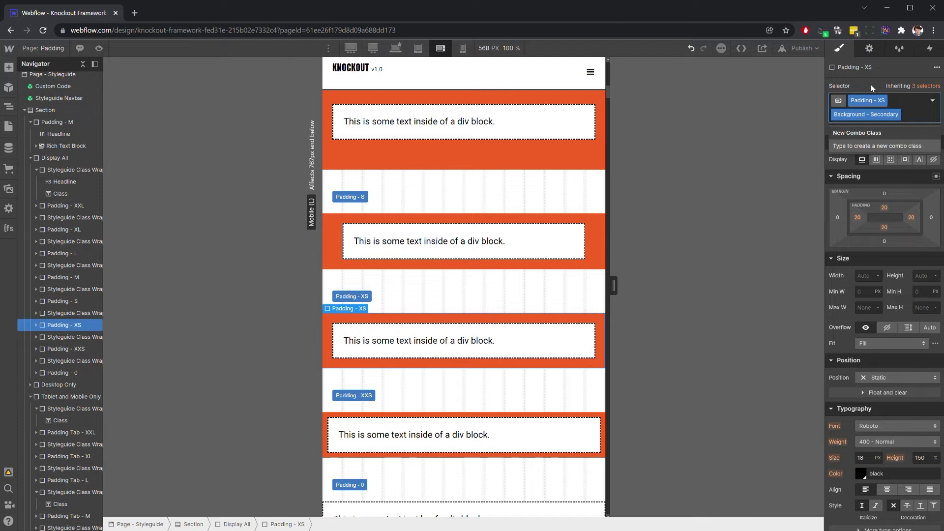
{"action": "key", "text": "BackSpace"}
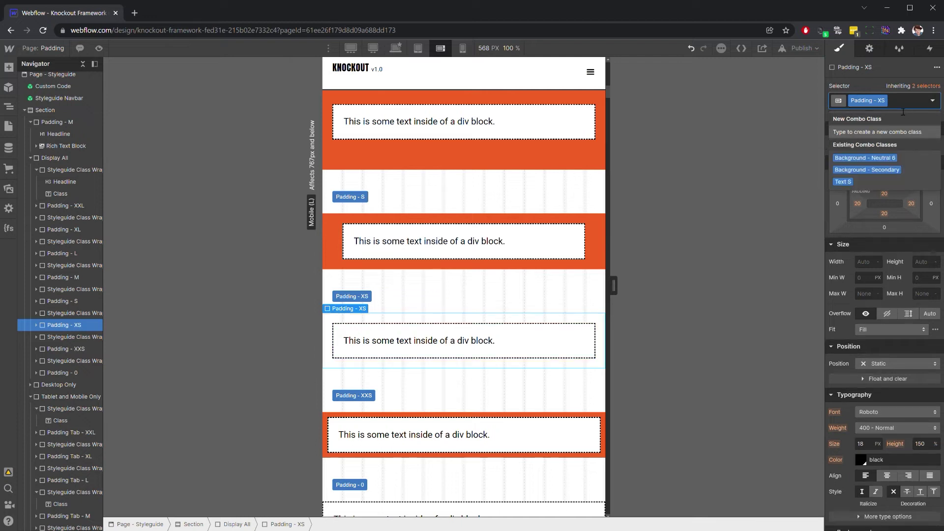
{"action": "left_click", "coordinate": [862, 84]}
Give Padding - XS 7.143vw left and right padding and reapply Background - Secondary.
{"action": "left_click", "coordinate": [857, 201]}
{"action": "type", "text": "7.41"}
{"action": "key", "text": "BackSpace"}
{"action": "key", "text": "BackSpace"}
{"action": "type", "text": "143"}
{"action": "type", "text": "vw"}
{"action": "key", "text": "Return"}
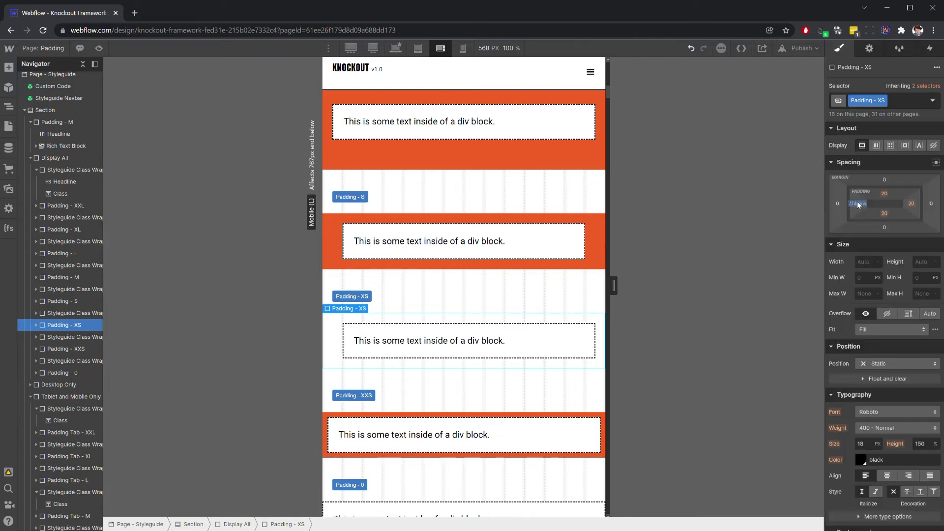
{"action": "left_click", "coordinate": [911, 205]}
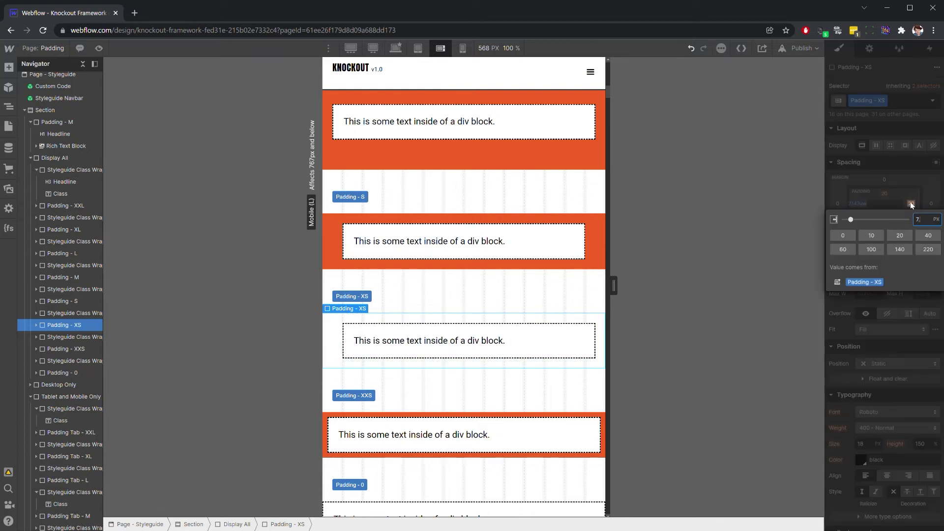
{"action": "type", "text": "7.143vw"}
{"action": "key", "text": "Return"}
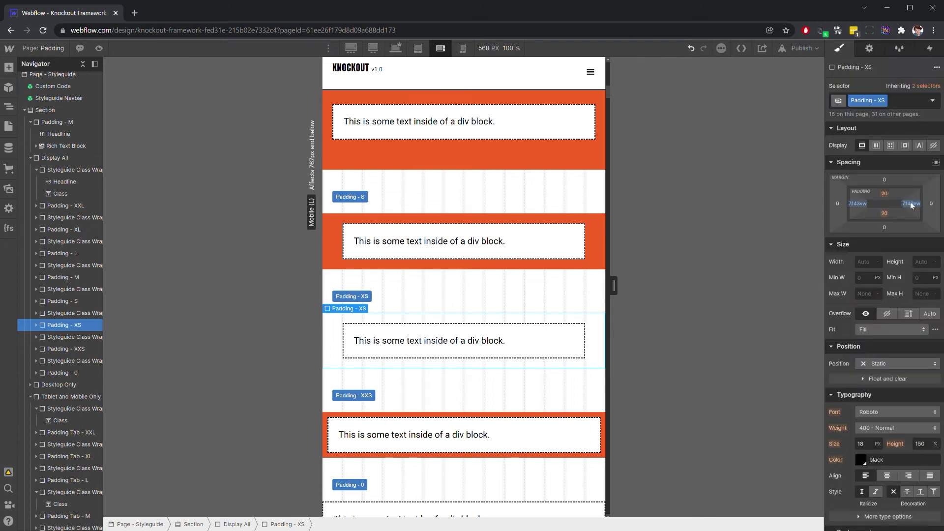
{"action": "left_click", "coordinate": [910, 108]}
{"action": "type", "text": "- Secondary"}
{"action": "key", "text": "Return"}
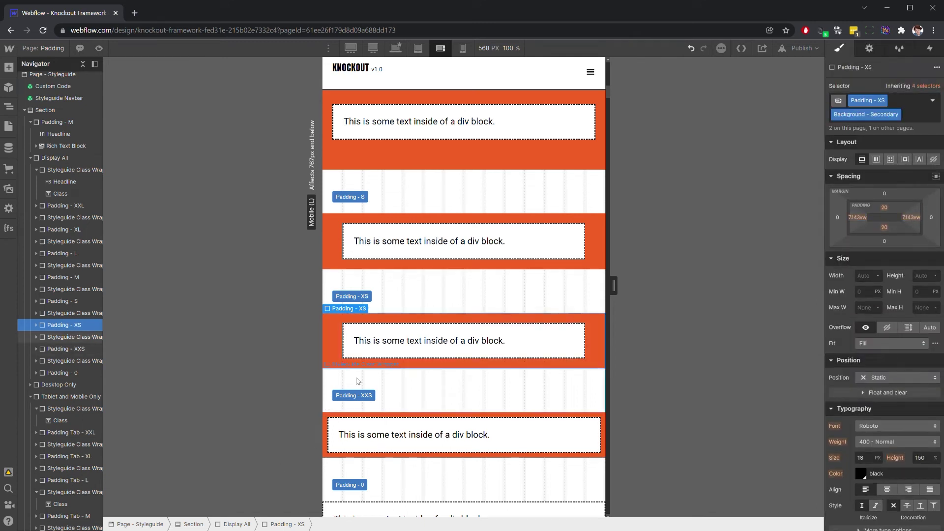
Set the base Padding - M class to 7.143vw left and right padding.
{"action": "left_click", "coordinate": [343, 161]}
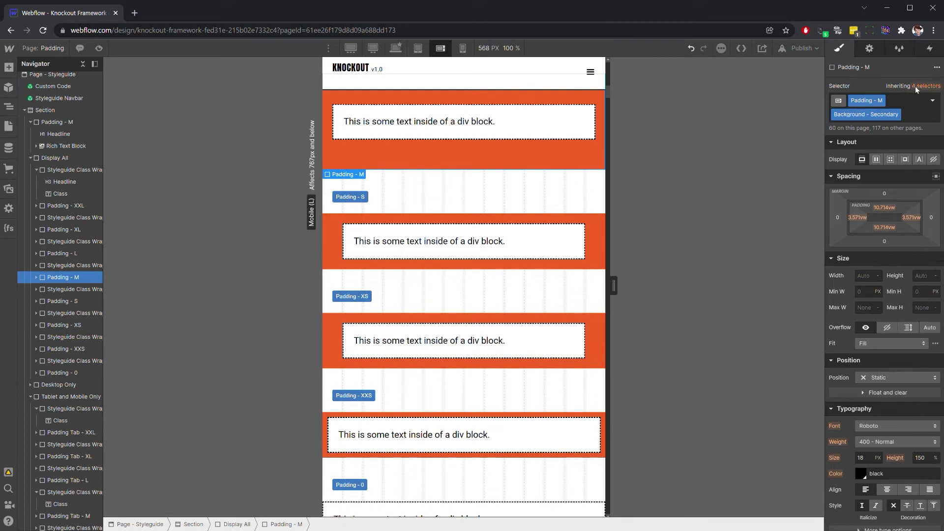
{"action": "mouse_move", "coordinate": [915, 87]}
{"action": "left_click", "coordinate": [876, 175]}
{"action": "left_click", "coordinate": [857, 203]}
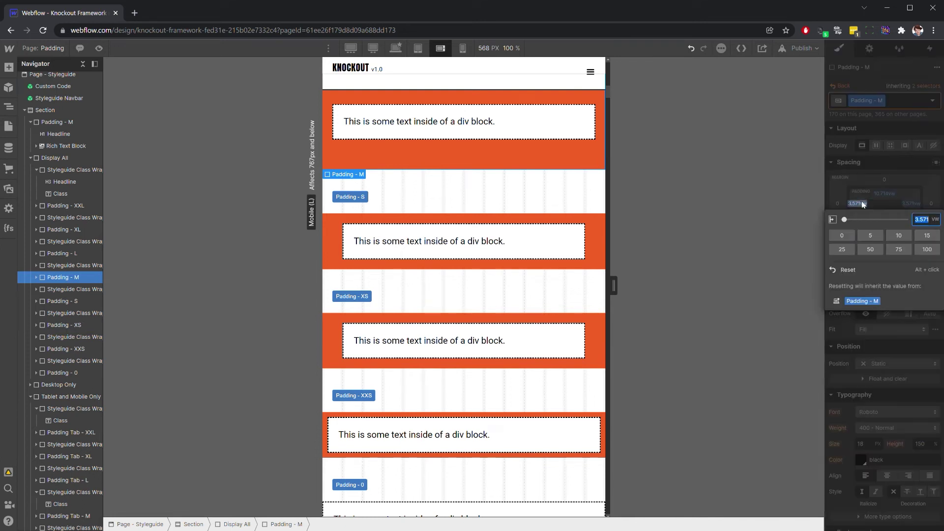
{"action": "type", "text": "7.143"}
{"action": "key", "text": "Return"}
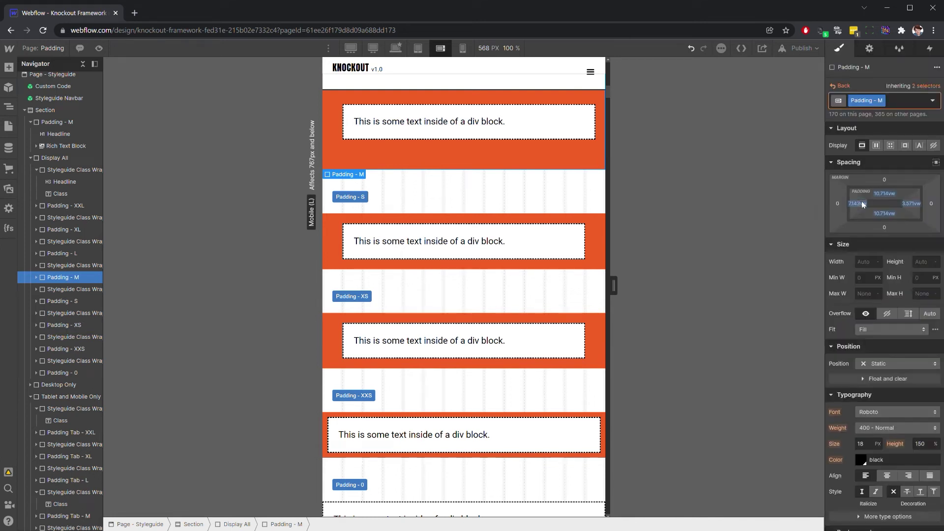
{"action": "left_click", "coordinate": [912, 203]}
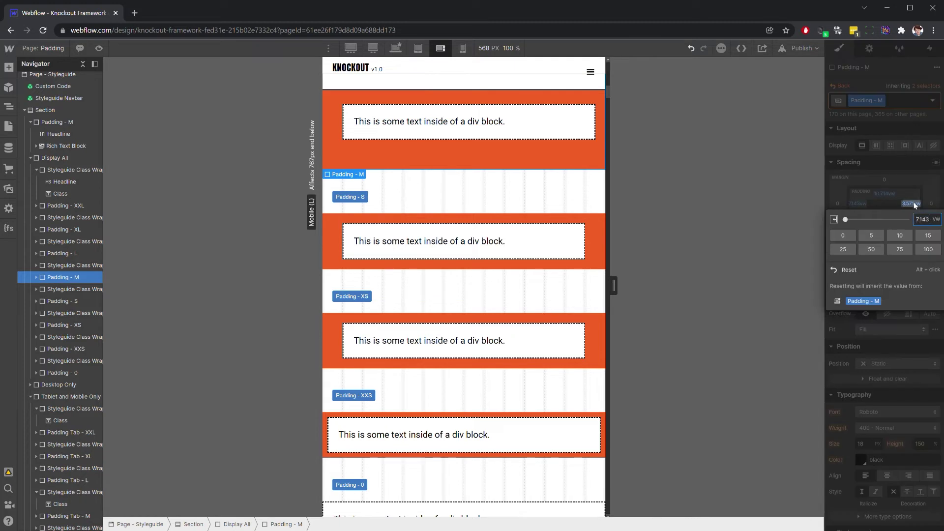
{"action": "type", "text": "7.143"}
{"action": "key", "text": "Return"}
Set the base Padding - L class to 7.143vw left and right padding.
{"action": "scroll", "coordinate": [502, 263], "scroll_direction": "up", "scroll_amount": 5}
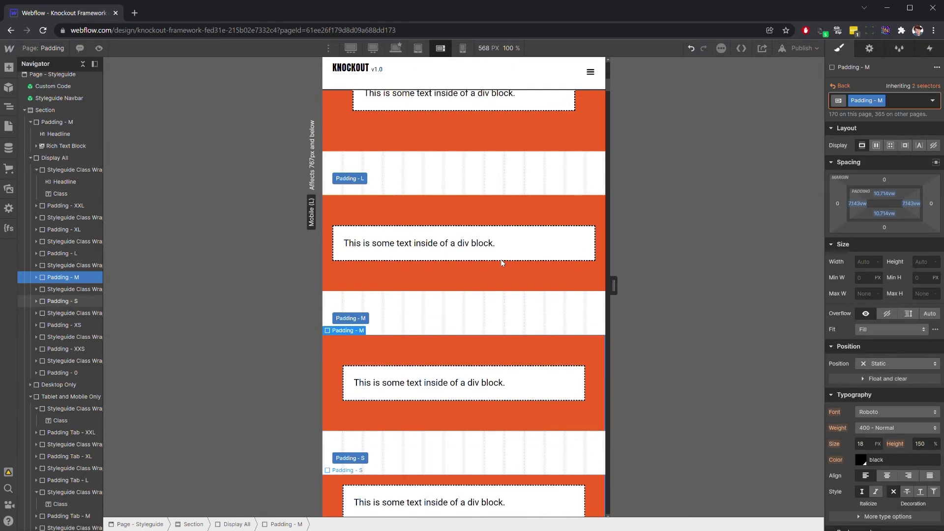
{"action": "left_click", "coordinate": [390, 223]}
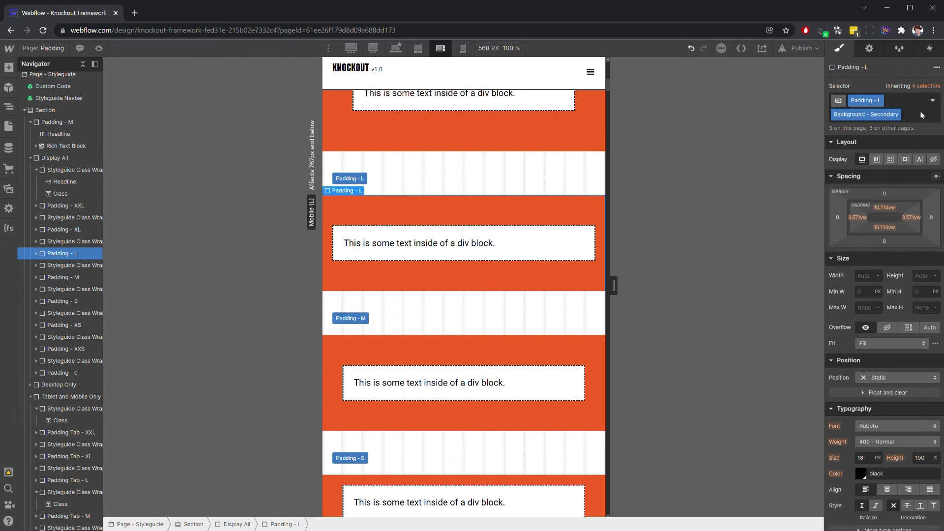
{"action": "left_click", "coordinate": [928, 85]}
{"action": "left_click", "coordinate": [887, 177]}
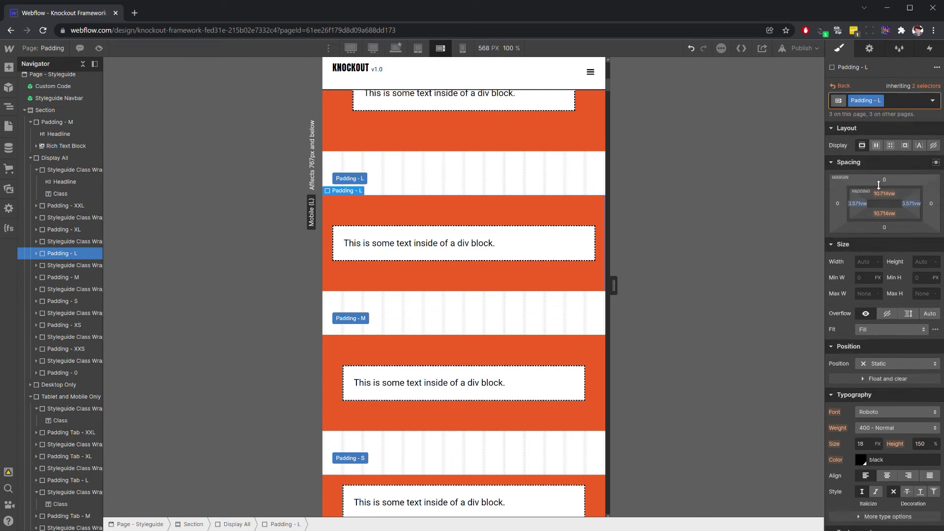
{"action": "left_click", "coordinate": [858, 205]}
{"action": "type", "text": "7.143vw"}
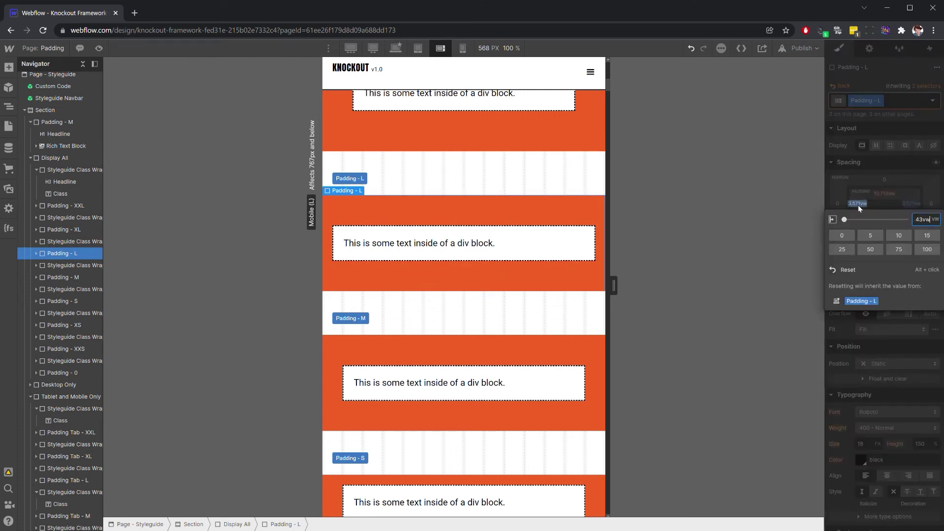
{"action": "left_click", "coordinate": [915, 204]}
{"action": "left_click", "coordinate": [912, 204]}
{"action": "type", "text": "7.1"}
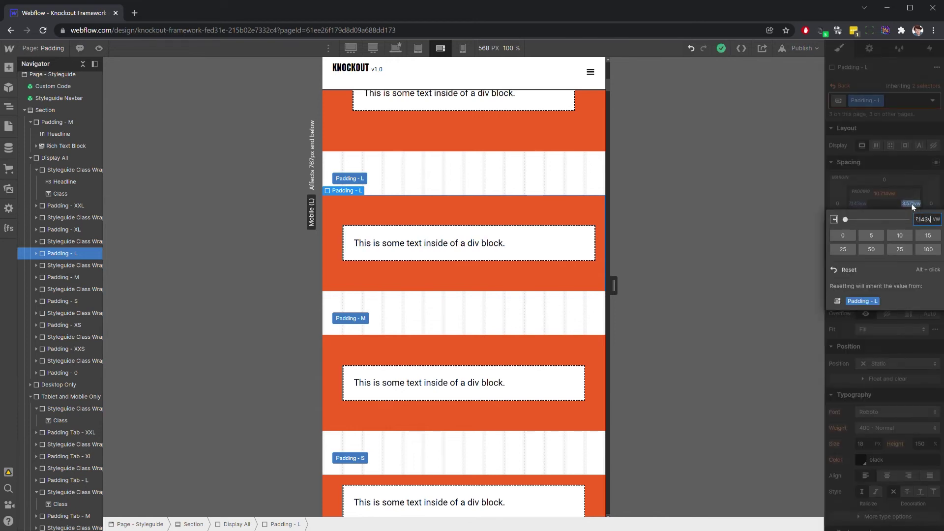
{"action": "key", "text": "Return"}
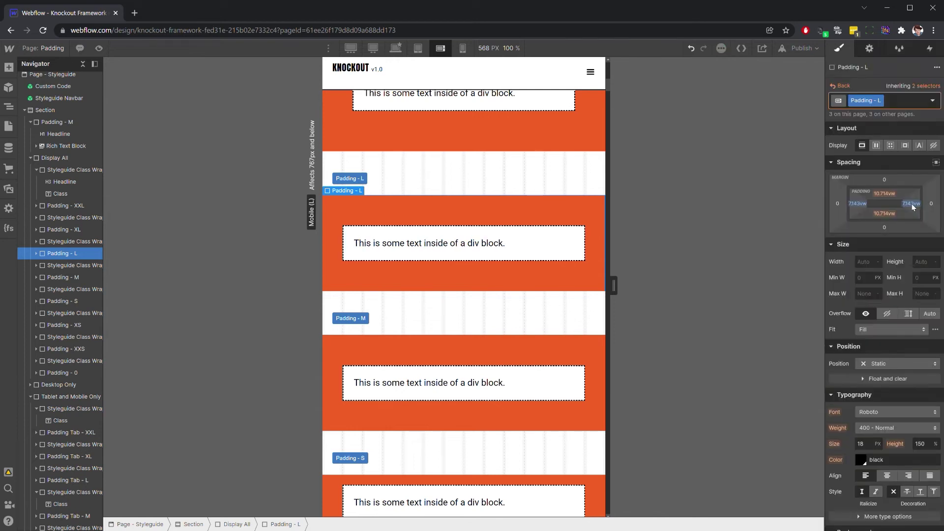
{"action": "left_click", "coordinate": [463, 48]}
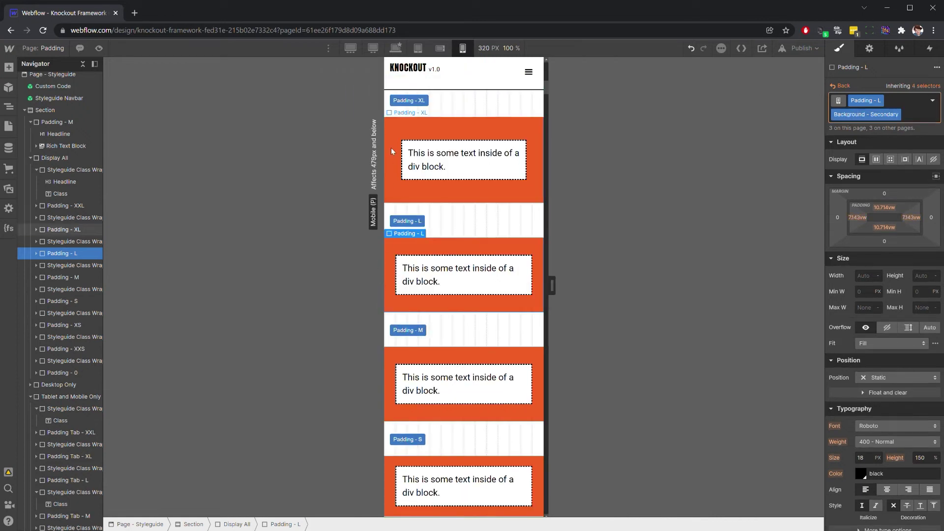
{"action": "scroll", "coordinate": [392, 162], "scroll_direction": "down", "scroll_amount": 6}
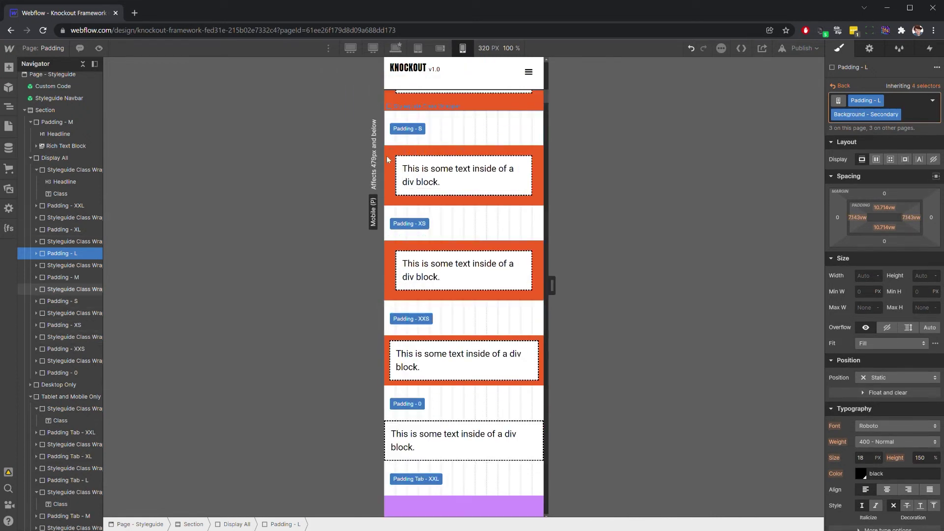
{"action": "scroll", "coordinate": [393, 207], "scroll_direction": "up", "scroll_amount": 3}
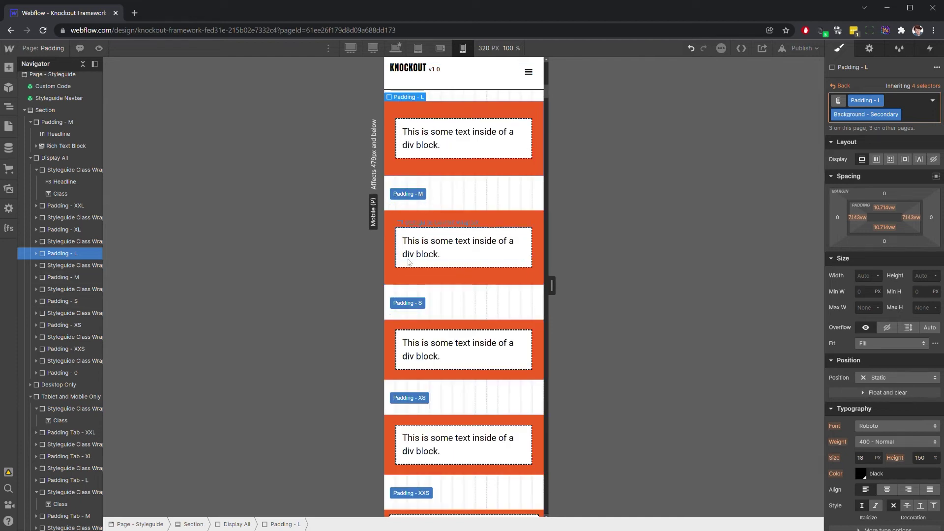
{"action": "left_click", "coordinate": [440, 49]}
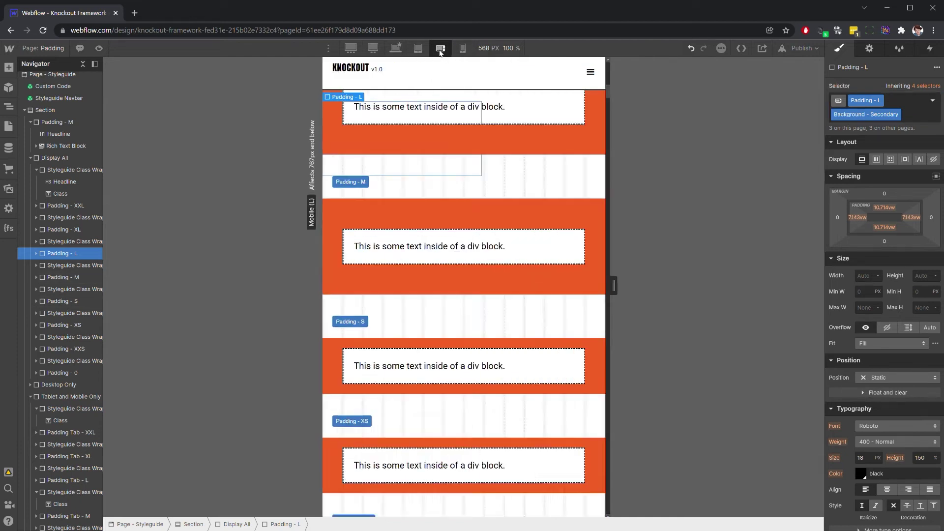
Set the base Padding - M class's left and right padding to 10.
{"action": "left_click", "coordinate": [371, 216]}
{"action": "left_click", "coordinate": [925, 86]}
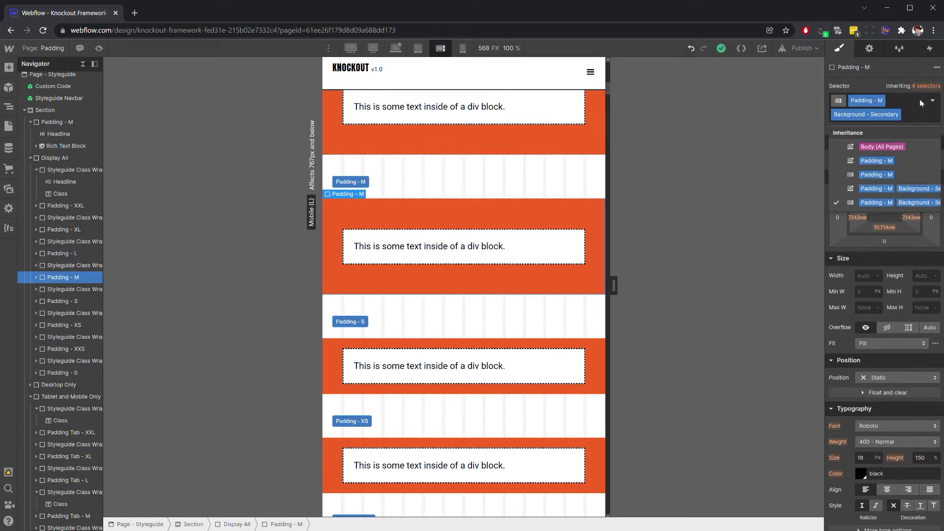
{"action": "left_click", "coordinate": [872, 180]}
{"action": "left_click", "coordinate": [865, 204]}
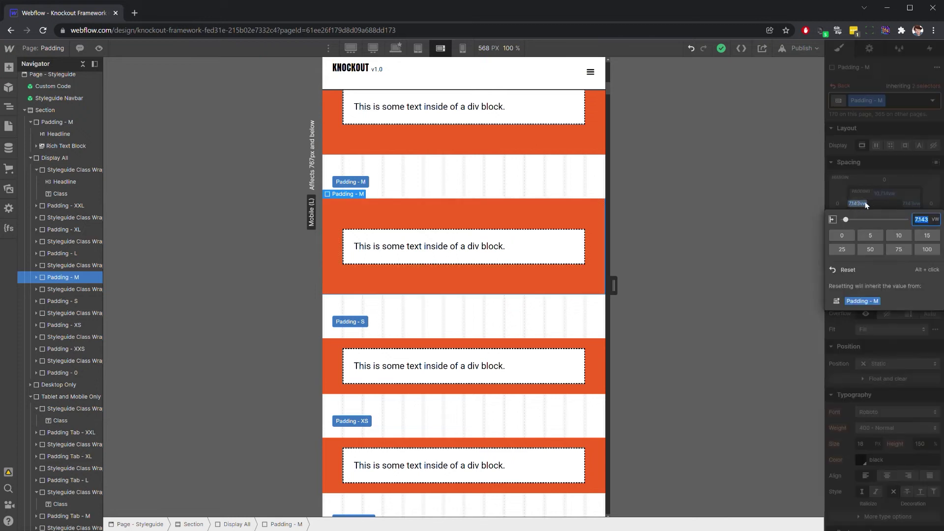
{"action": "type", "text": "10"}
{"action": "key", "text": "Return"}
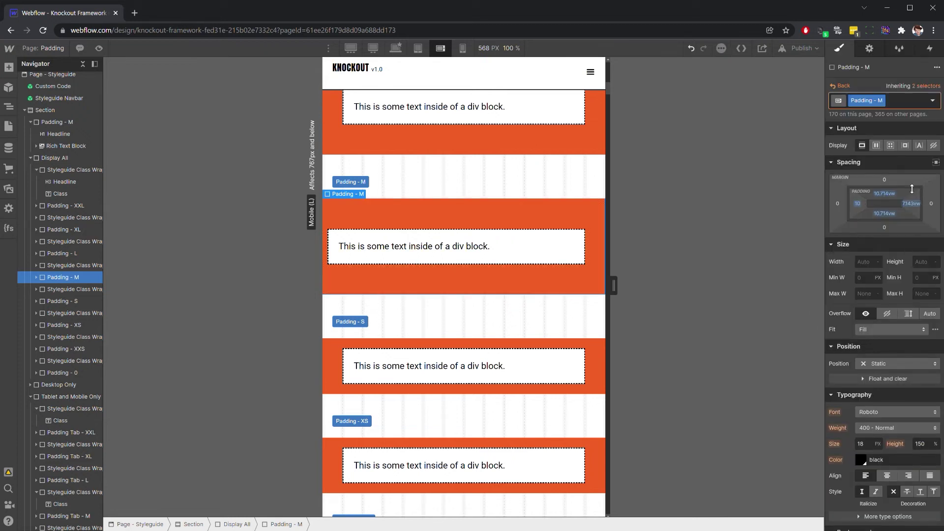
{"action": "left_click", "coordinate": [911, 204]}
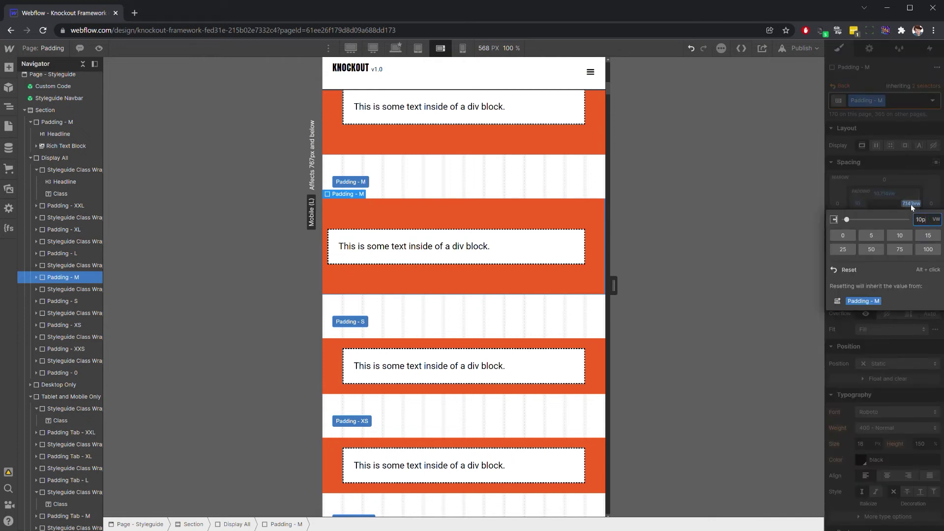
{"action": "key", "text": "Return"}
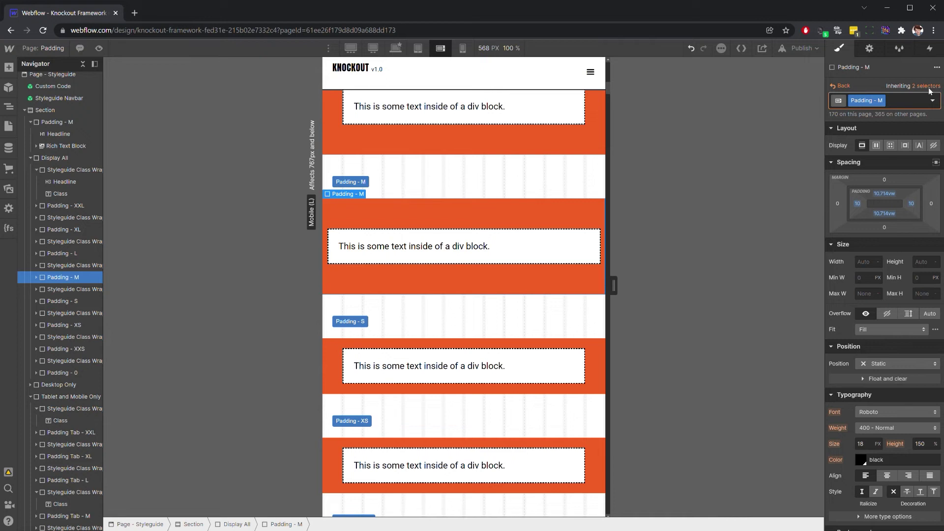
Set the Padding - S block's left and right padding to 10.
{"action": "key", "text": "Down"}
{"action": "key", "text": "Down"}
{"action": "left_click", "coordinate": [858, 203]}
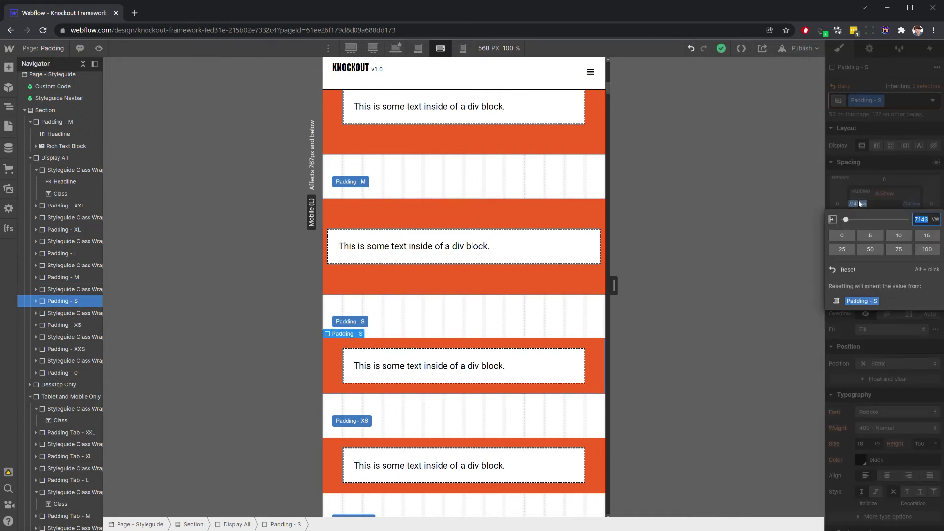
{"action": "type", "text": "10"}
{"action": "key", "text": "Return"}
{"action": "left_click", "coordinate": [911, 203]}
{"action": "type", "text": "10"}
{"action": "key", "text": "Return"}
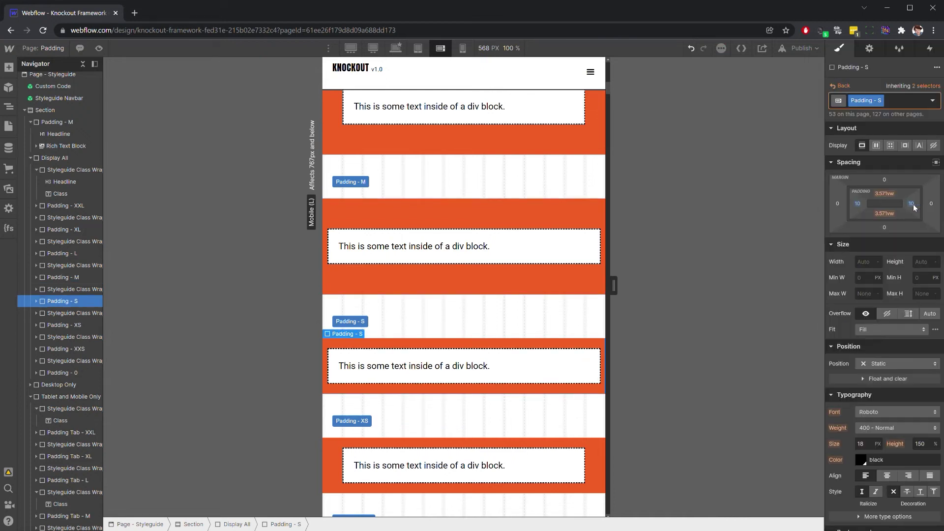
Set the base Padding - XS class's left and right padding to 10 and review the canvas.
{"action": "key", "text": "Down"}
{"action": "key", "text": "Down"}
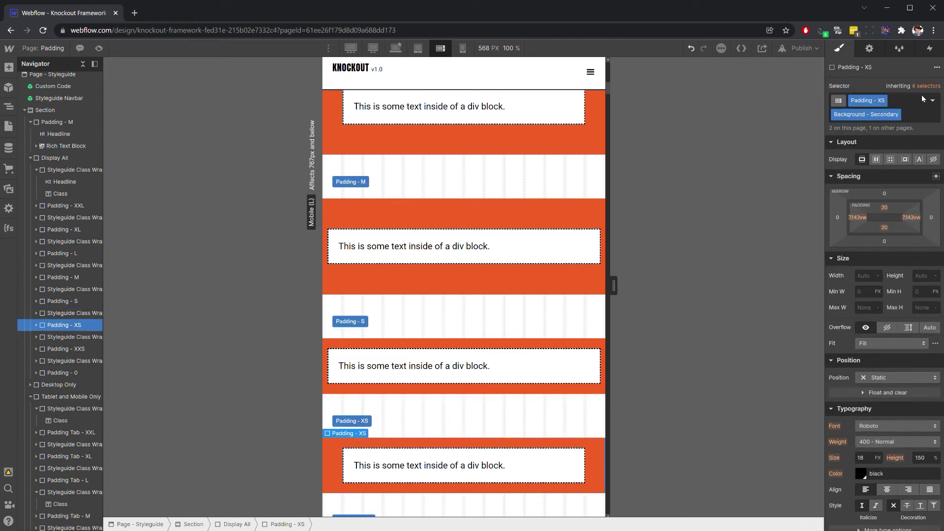
{"action": "left_click", "coordinate": [924, 96]}
{"action": "left_click", "coordinate": [870, 172]}
{"action": "left_click", "coordinate": [858, 203]}
{"action": "type", "text": "10px"}
{"action": "key", "text": "Return"}
{"action": "left_click", "coordinate": [916, 204]}
{"action": "type", "text": "10"}
{"action": "key", "text": "Return"}
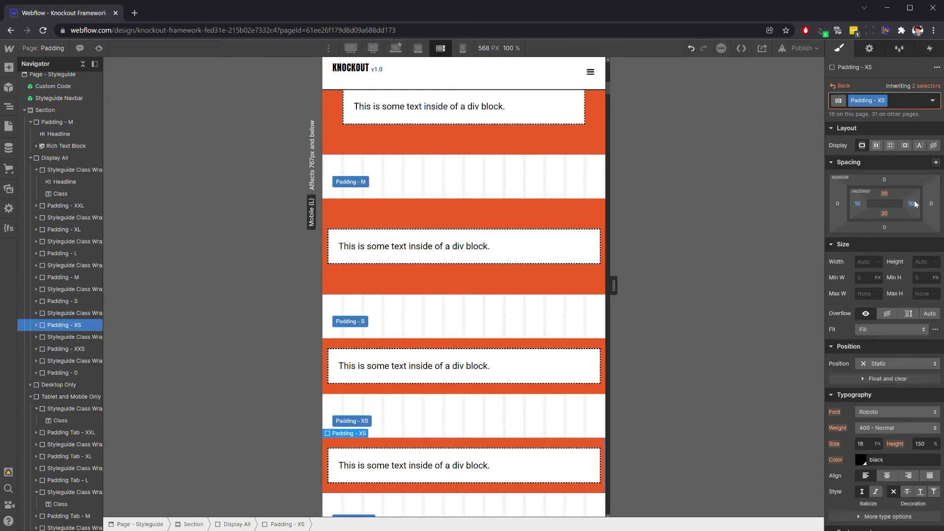
{"action": "scroll", "coordinate": [415, 353], "scroll_direction": "up", "scroll_amount": 3}
{"action": "scroll", "coordinate": [438, 350], "scroll_direction": "down", "scroll_amount": 4}
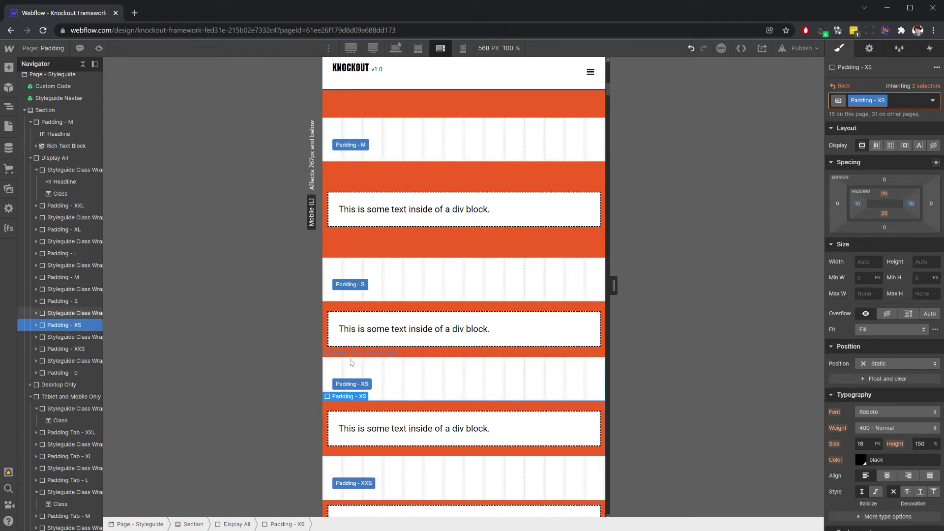
{"action": "scroll", "coordinate": [350, 362], "scroll_direction": "down", "scroll_amount": 5}
{"action": "scroll", "coordinate": [374, 285], "scroll_direction": "up", "scroll_amount": 8}
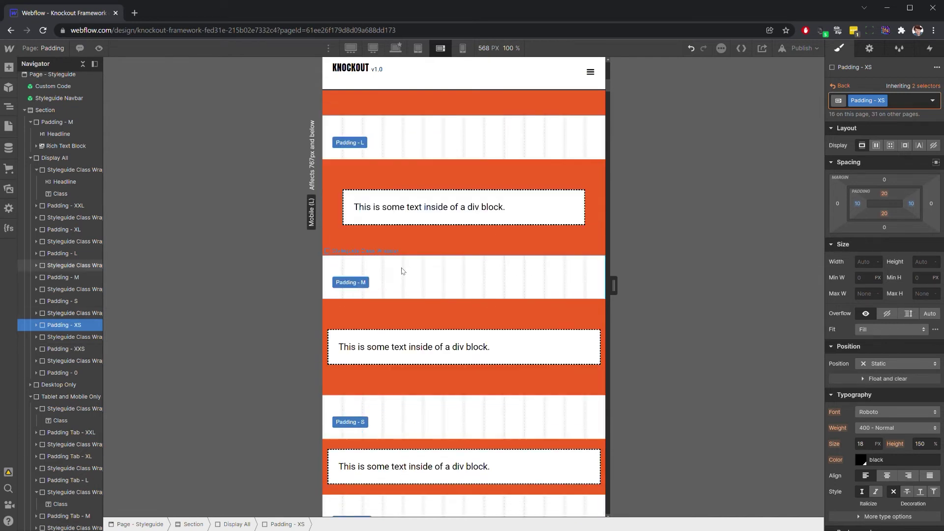
Open the Margins styleguide page at the desktop breakpoint.
{"action": "left_click", "coordinate": [396, 47]}
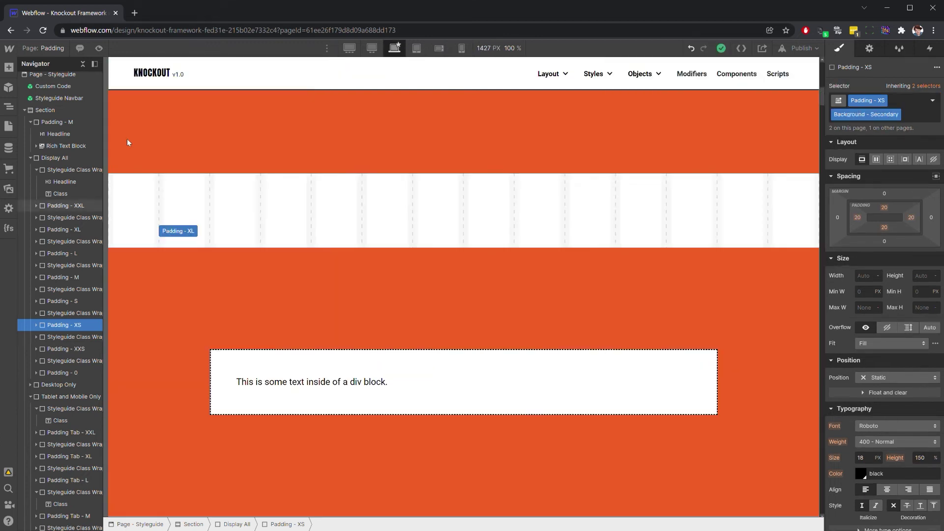
{"action": "left_click", "coordinate": [10, 126]}
{"action": "left_click", "coordinate": [59, 186]}
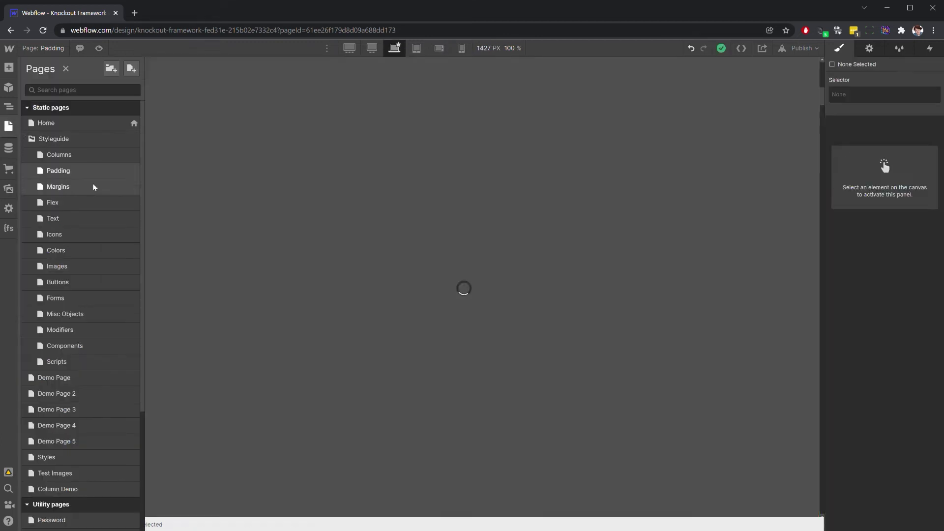
Scroll the Margins page down to the Margin Left - 15, 10 and 5 examples.
{"action": "scroll", "coordinate": [370, 215], "scroll_direction": "down", "scroll_amount": 5}
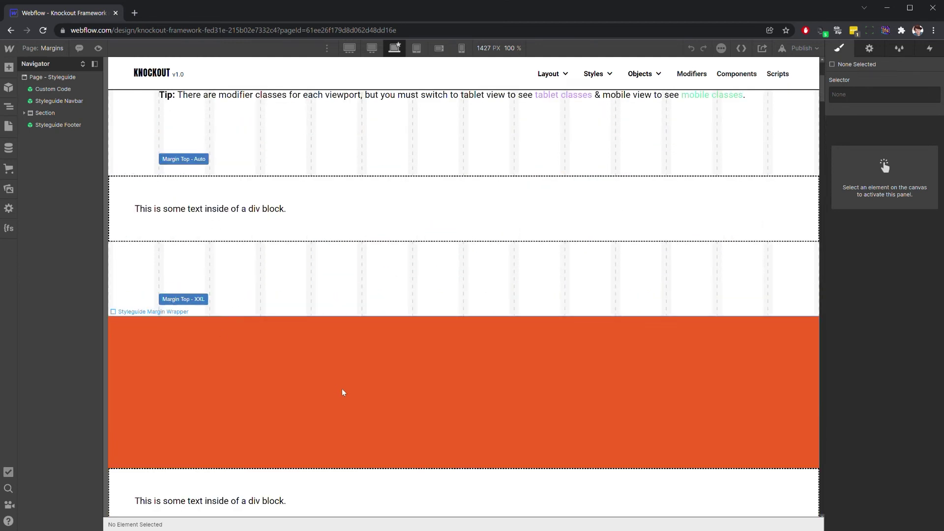
{"action": "left_click", "coordinate": [205, 334]}
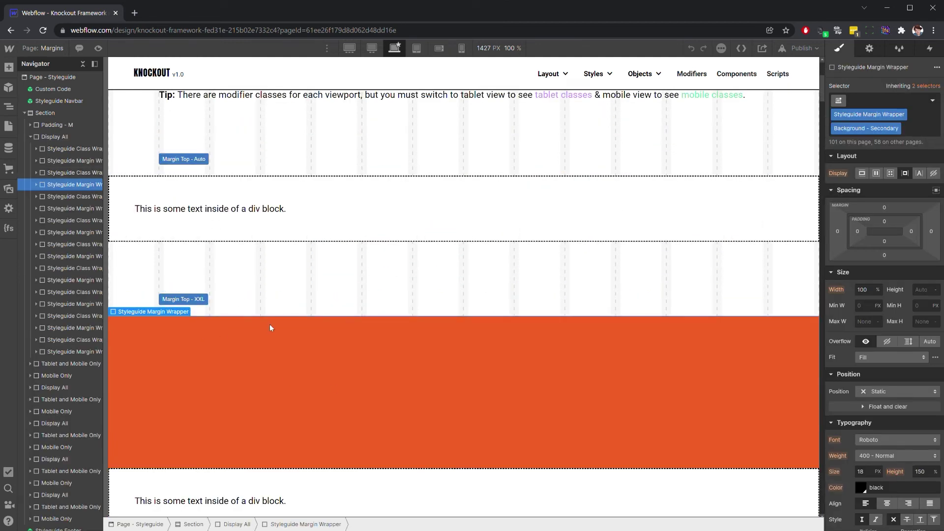
{"action": "scroll", "coordinate": [368, 370], "scroll_direction": "down", "scroll_amount": 6}
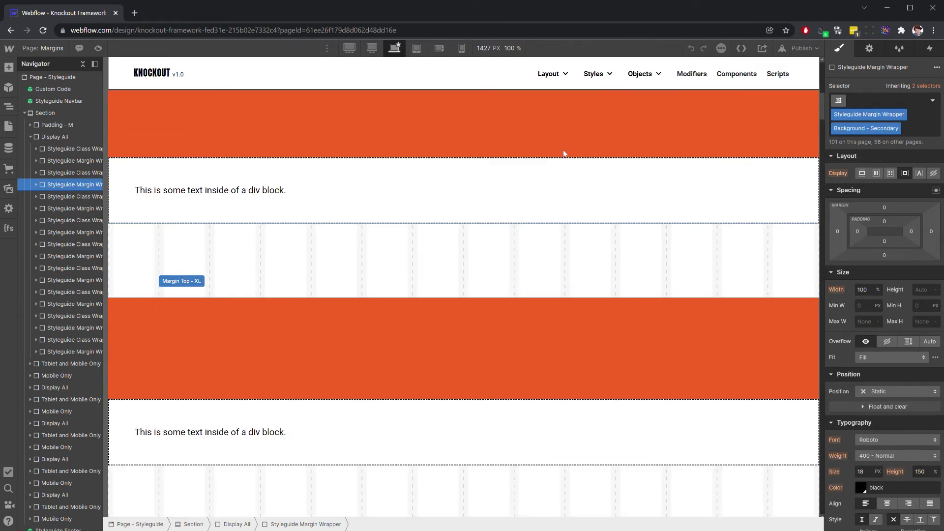
{"action": "scroll", "coordinate": [821, 102], "scroll_direction": "down", "scroll_amount": 3}
{"action": "scroll", "coordinate": [820, 116], "scroll_direction": "down", "scroll_amount": 4}
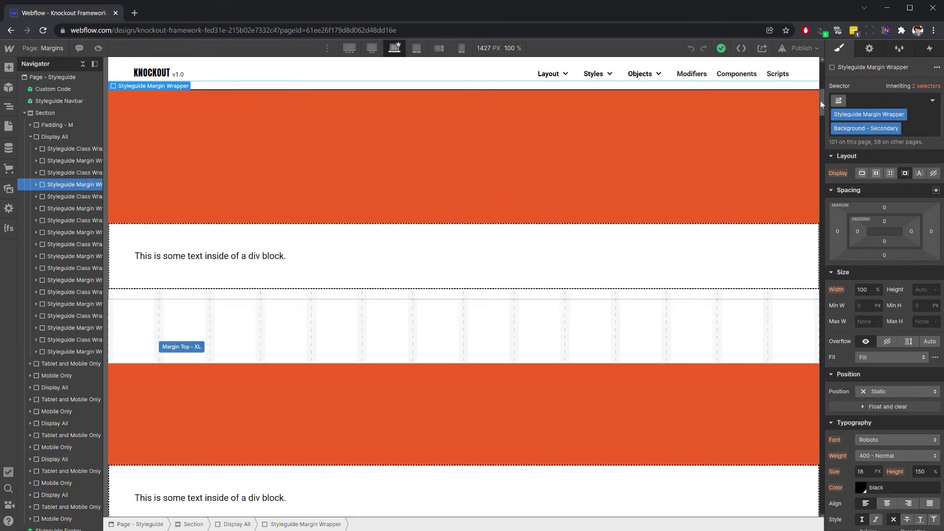
{"action": "left_click_drag", "start_coordinate": [819, 127], "coordinate": [814, 420]}
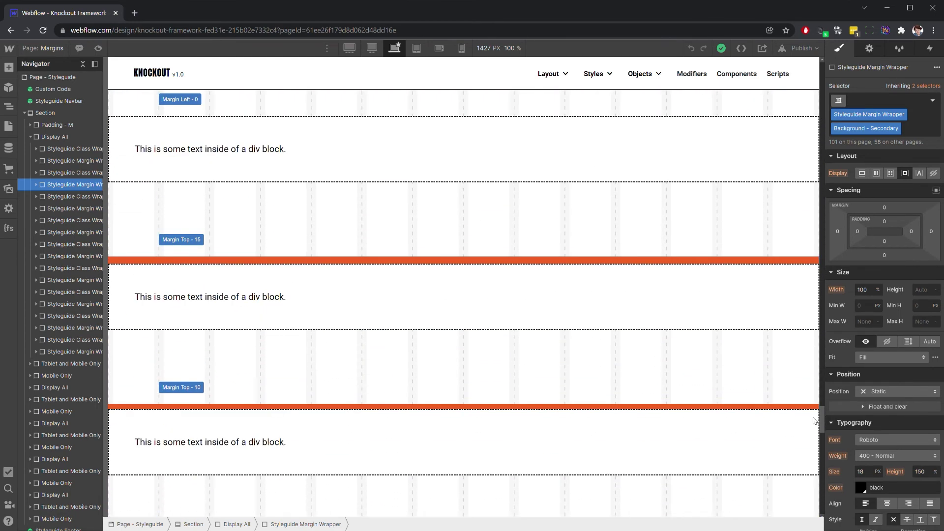
{"action": "scroll", "coordinate": [814, 421], "scroll_direction": "up", "scroll_amount": 2}
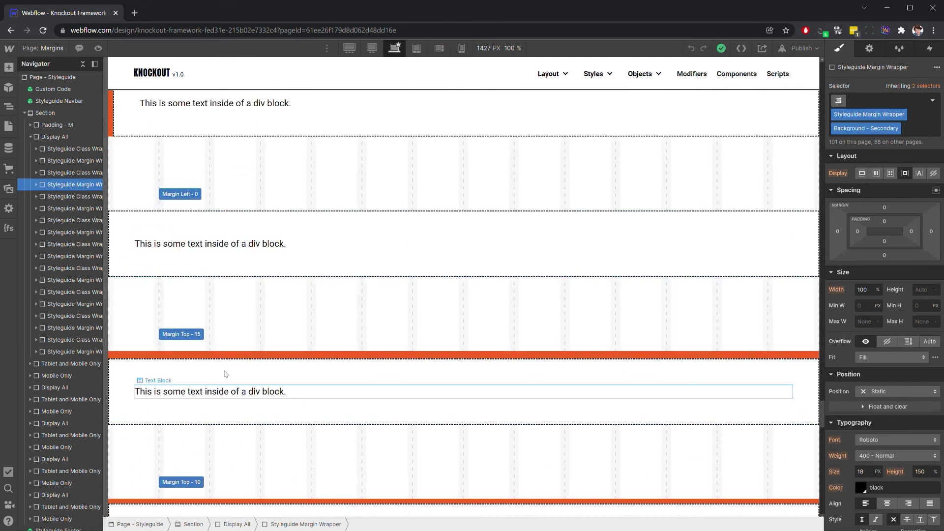
{"action": "scroll", "coordinate": [215, 228], "scroll_direction": "down", "scroll_amount": 6}
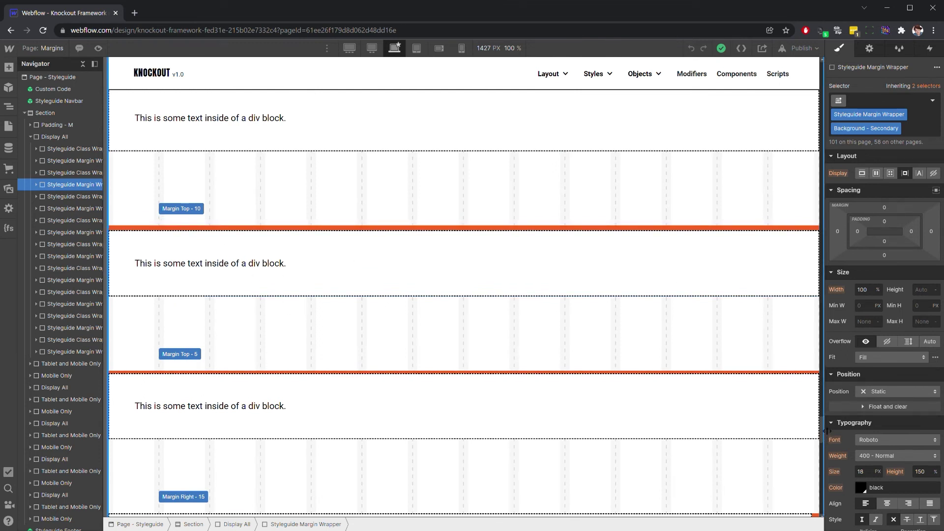
{"action": "left_click_drag", "start_coordinate": [826, 431], "coordinate": [800, 499]}
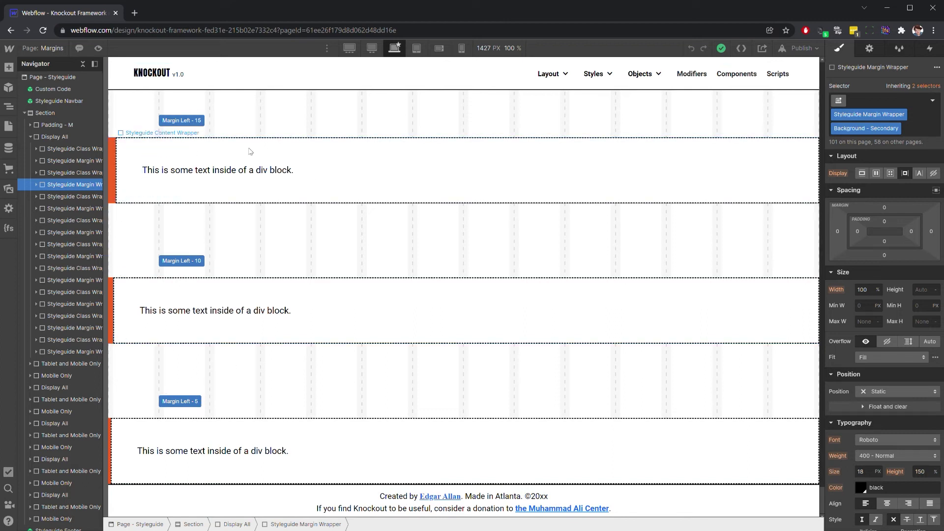
Edit the canvas labels so Margin Left - 5, 10 and 15 read 4, 8 and 12.
{"action": "left_click", "coordinate": [194, 122]}
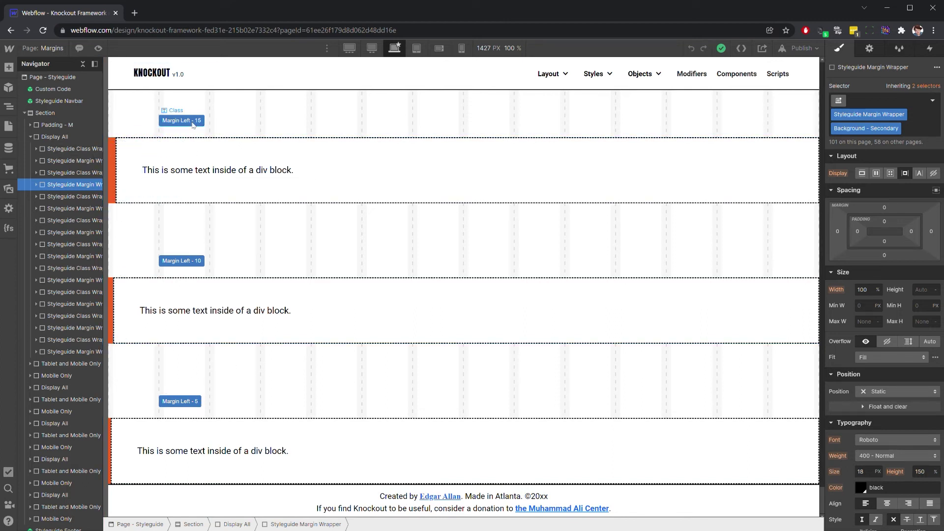
{"action": "double_click", "coordinate": [199, 402]}
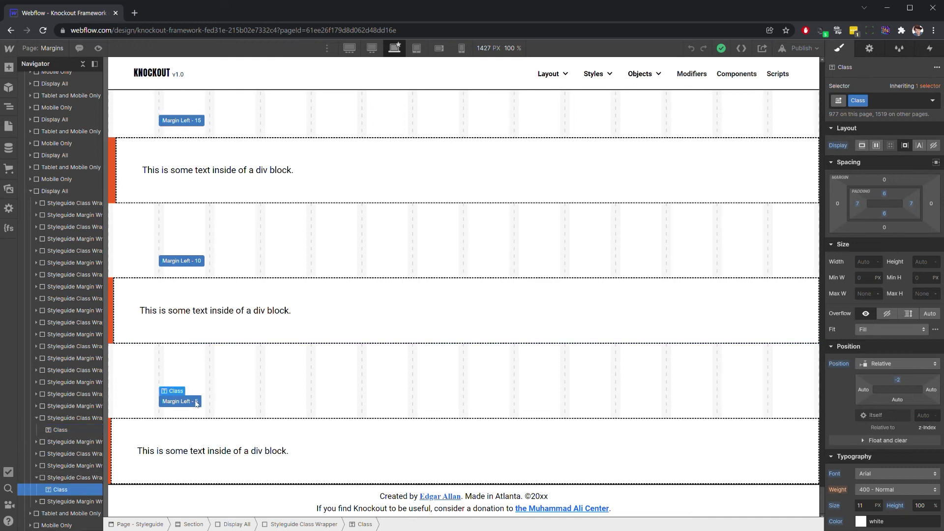
{"action": "key", "text": "shift+Left"}
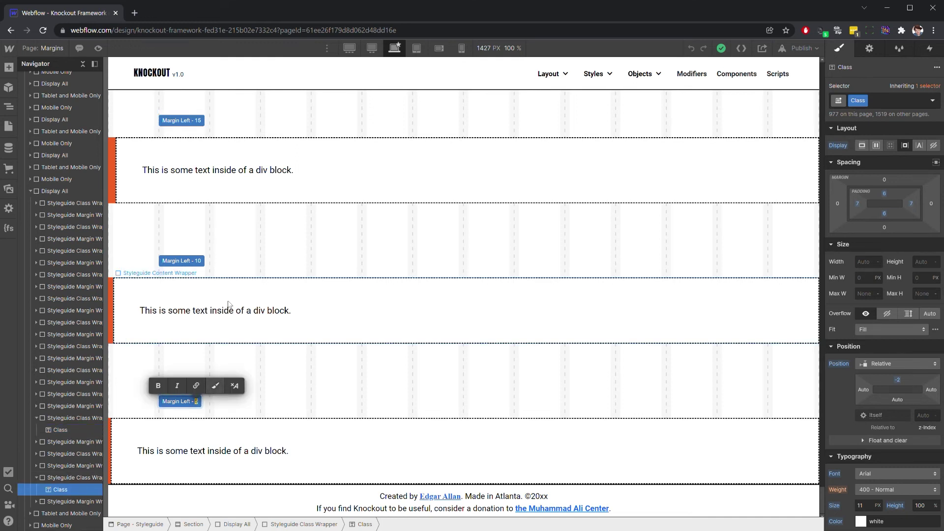
{"action": "type", "text": "4"}
{"action": "left_click", "coordinate": [199, 262]}
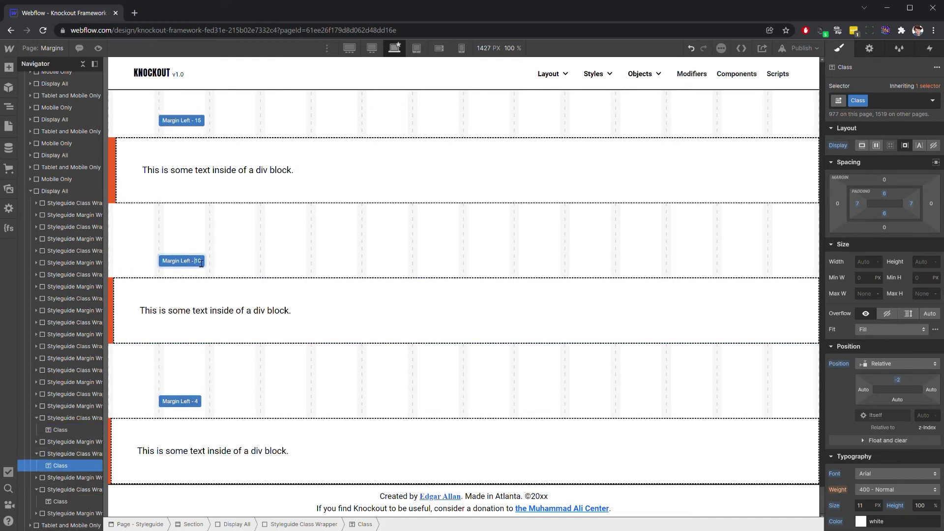
{"action": "double_click", "coordinate": [197, 261]}
{"action": "type", "text": "8"}
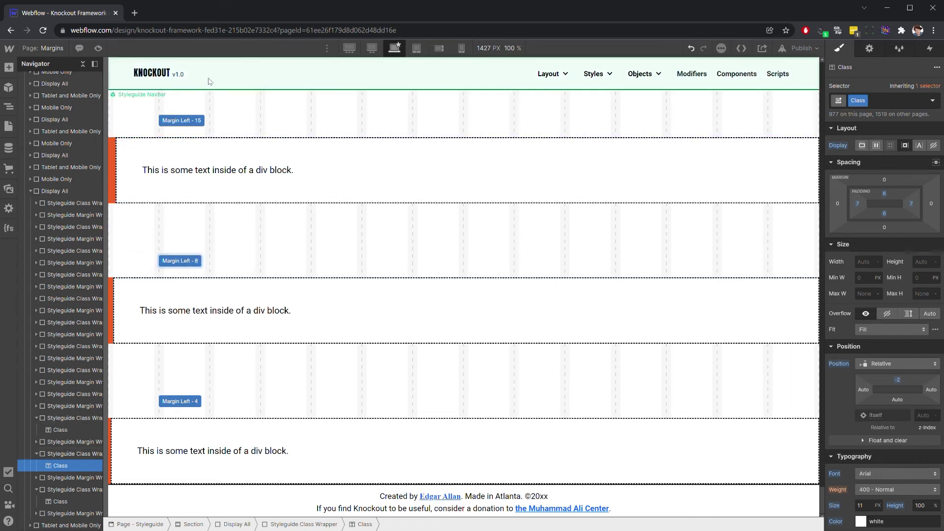
{"action": "double_click", "coordinate": [193, 123]}
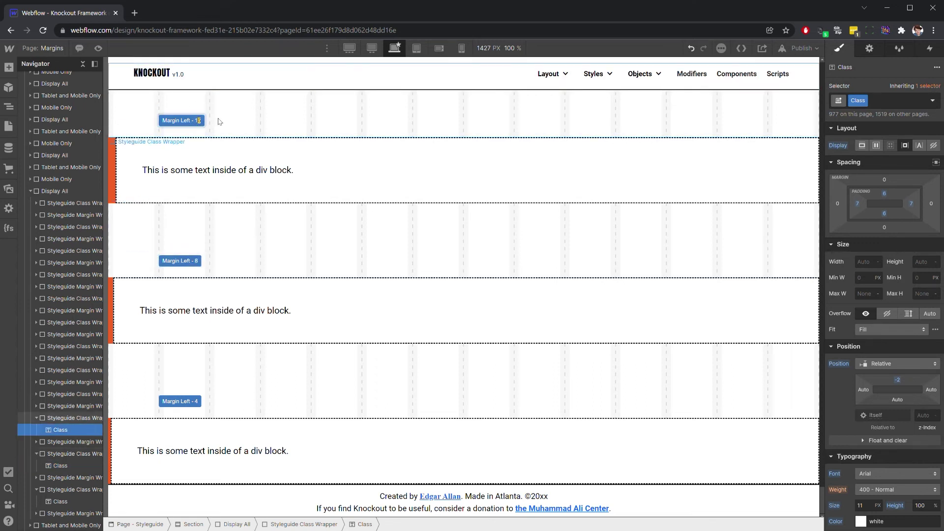
{"action": "type", "text": "2"}
{"action": "key", "text": "Escape"}
{"action": "left_click", "coordinate": [112, 170]}
Reduce the Margin Left - 15 element's left margin to 12.
{"action": "left_click", "coordinate": [929, 87]}
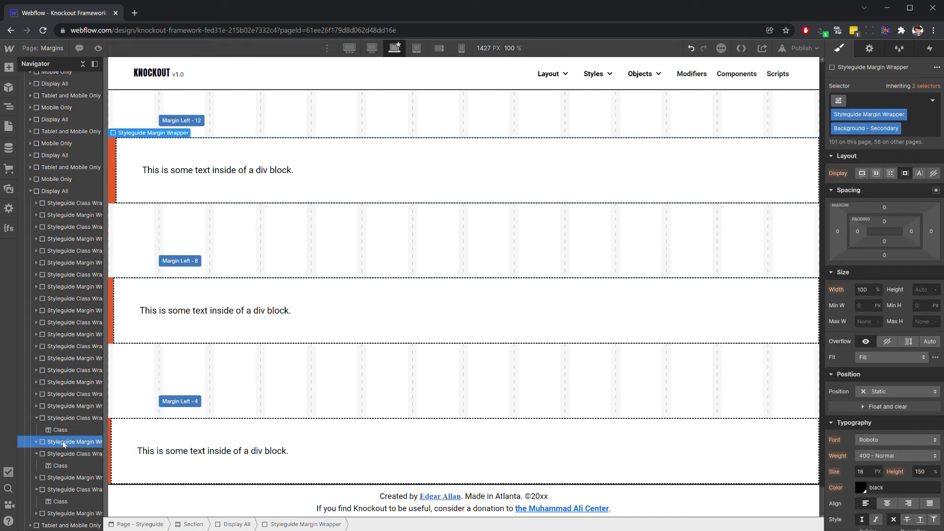
{"action": "left_click", "coordinate": [36, 441]}
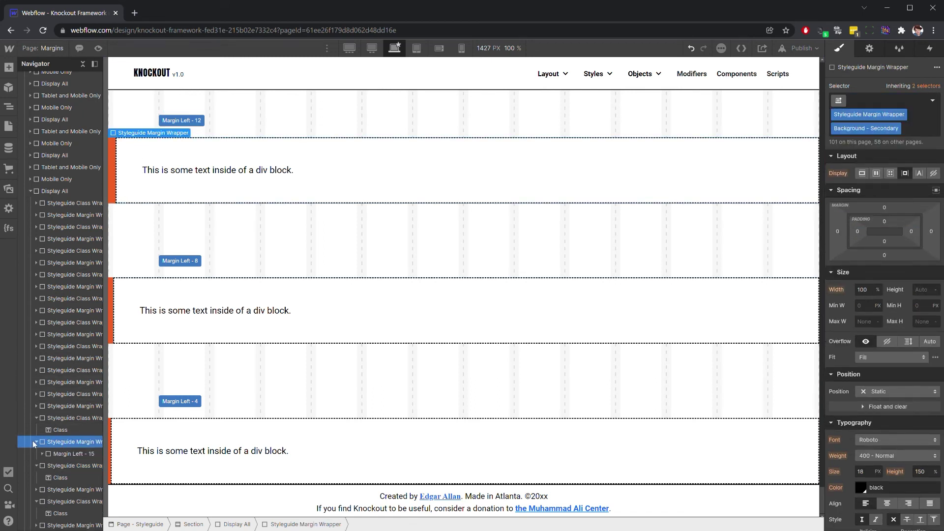
{"action": "left_click", "coordinate": [69, 453]}
{"action": "left_click_drag", "start_coordinate": [837, 203], "coordinate": [879, 202]}
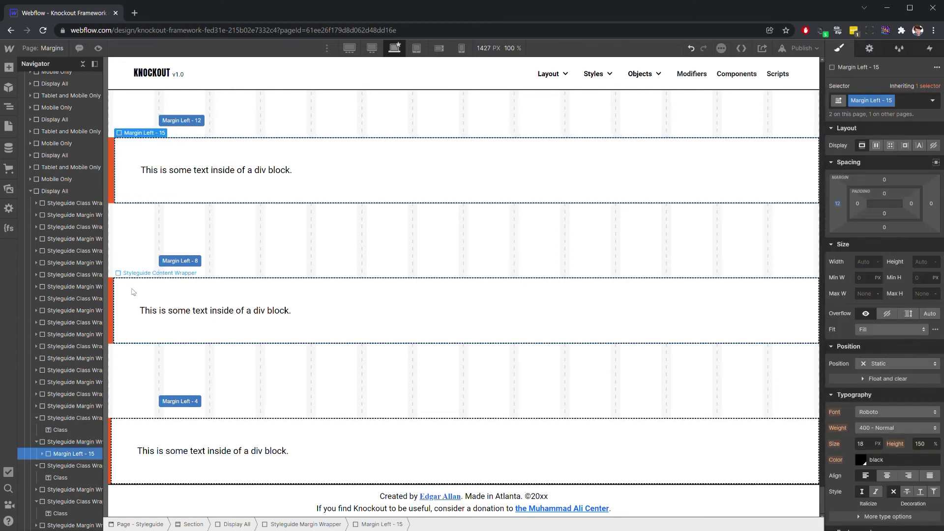
Set the Margin Left - 10 element's left margin to 8 and rename its class to Margin Left - 8.
{"action": "left_click", "coordinate": [36, 489]}
{"action": "left_click", "coordinate": [74, 502]}
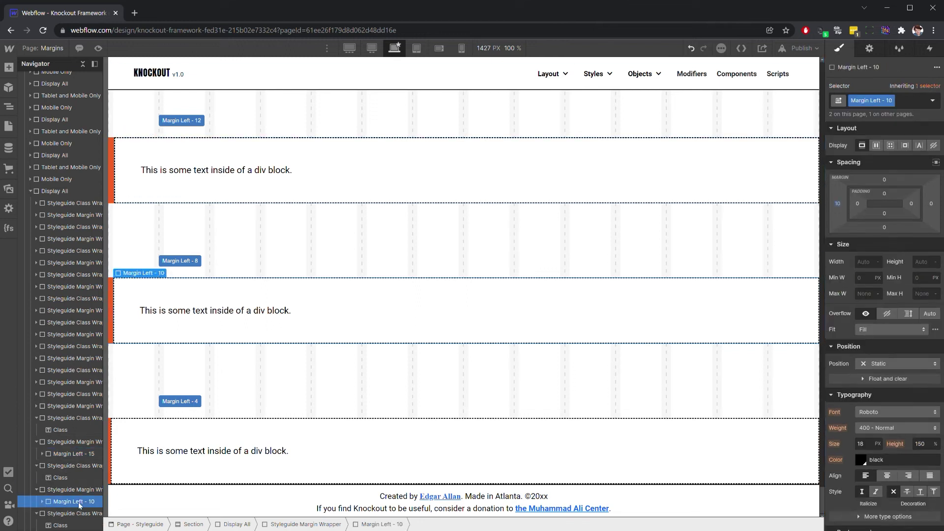
{"action": "left_click", "coordinate": [837, 204]}
{"action": "type", "text": "8"}
{"action": "key", "text": "Return"}
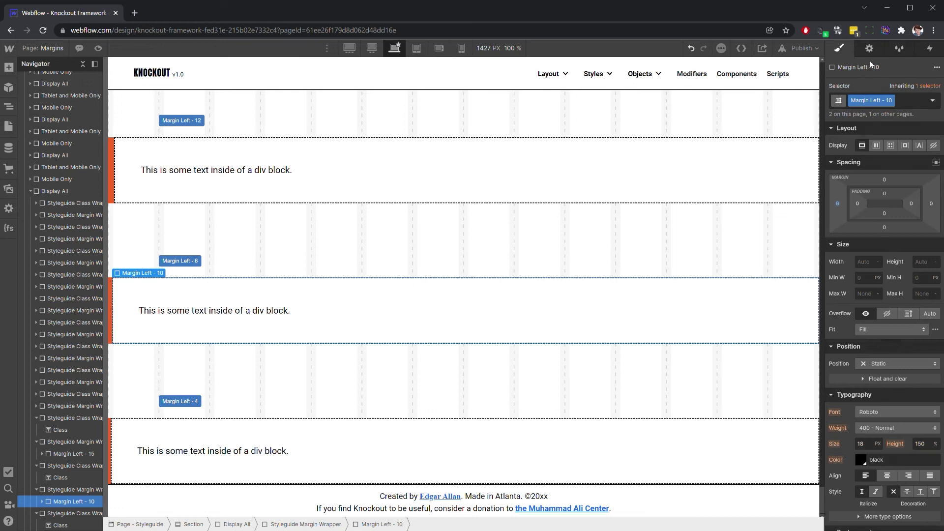
{"action": "left_click", "coordinate": [894, 101]}
{"action": "left_click", "coordinate": [881, 114]}
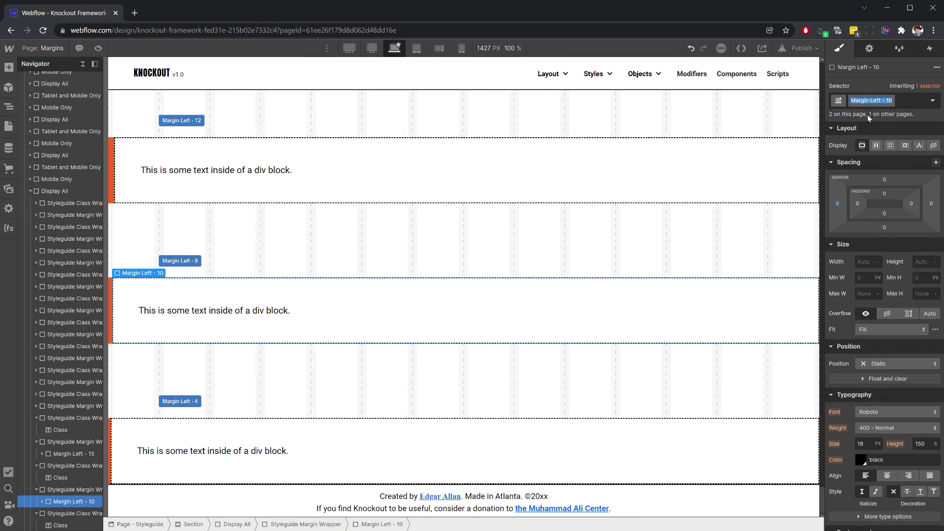
{"action": "key", "text": "Return"}
Rename the Margin Left - 15 class to Margin Left - 12.
{"action": "left_click", "coordinate": [114, 180]}
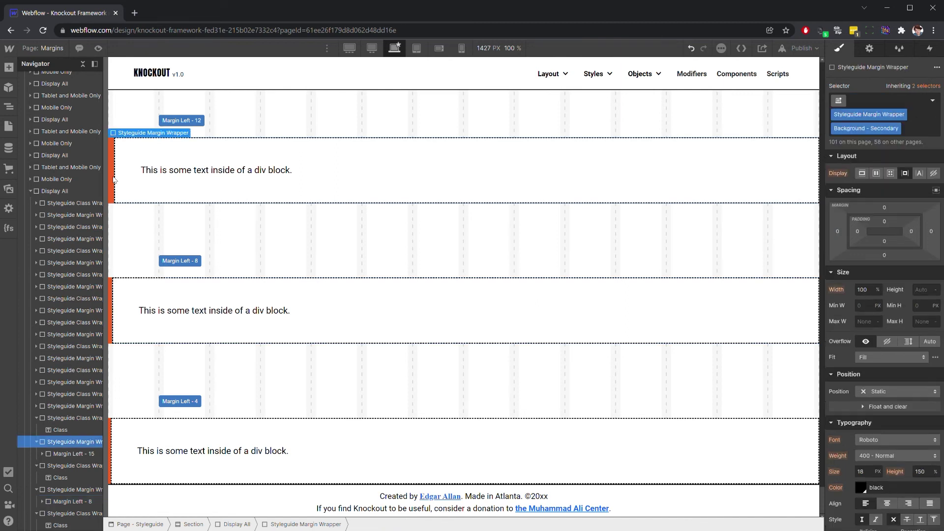
{"action": "left_click", "coordinate": [69, 453]}
{"action": "left_click", "coordinate": [892, 101]}
{"action": "left_click", "coordinate": [885, 114]}
{"action": "type", "text": "12"}
{"action": "key", "text": "Return"}
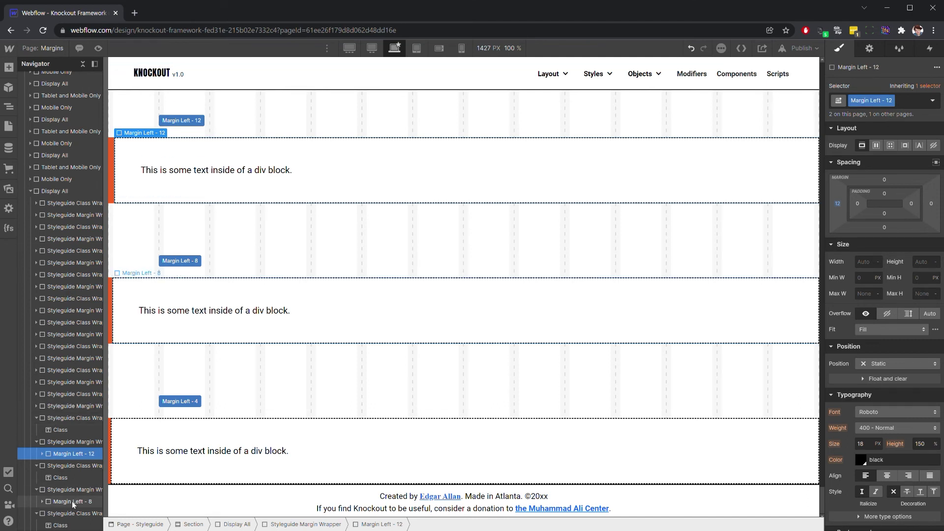
Rename the Margin Left - 5 class to Margin Left - 4 and set its left margin to 4.
{"action": "left_click", "coordinate": [112, 444]}
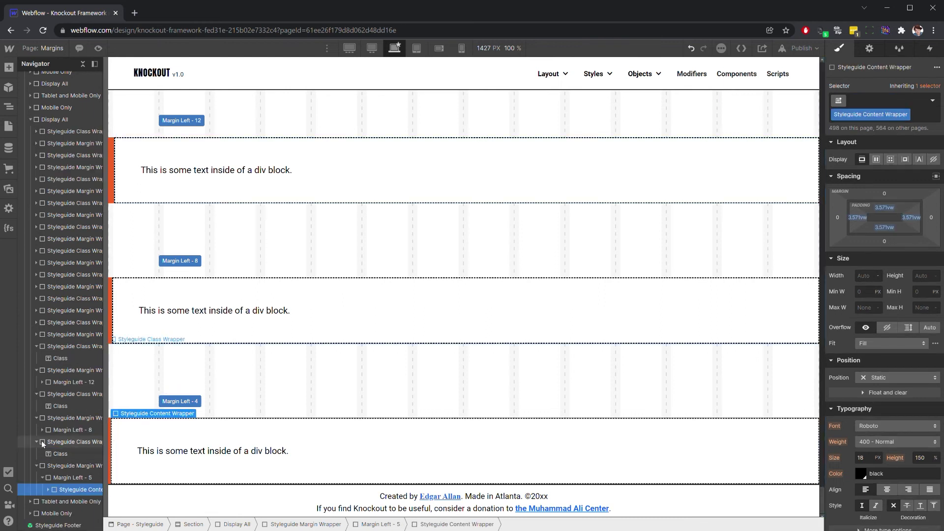
{"action": "left_click", "coordinate": [72, 477]}
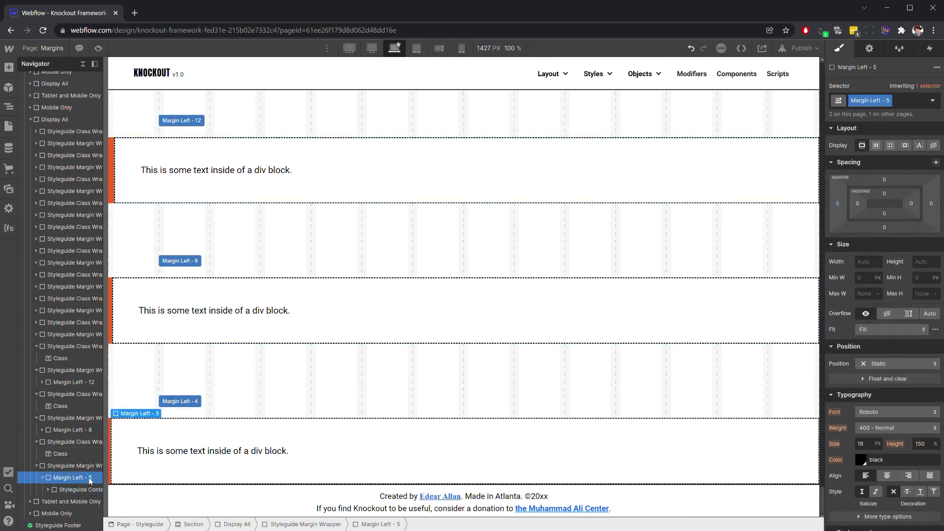
{"action": "left_click", "coordinate": [888, 101]}
{"action": "left_click", "coordinate": [879, 115]}
{"action": "type", "text": "- 5"}
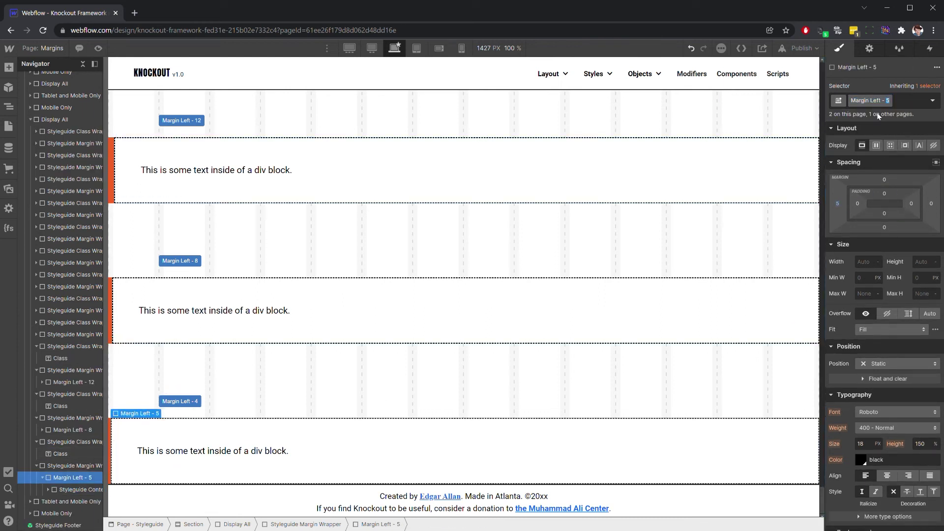
{"action": "type", "text": "4"}
{"action": "left_click", "coordinate": [838, 203]}
{"action": "type", "text": "4"}
{"action": "left_click", "coordinate": [190, 189]}
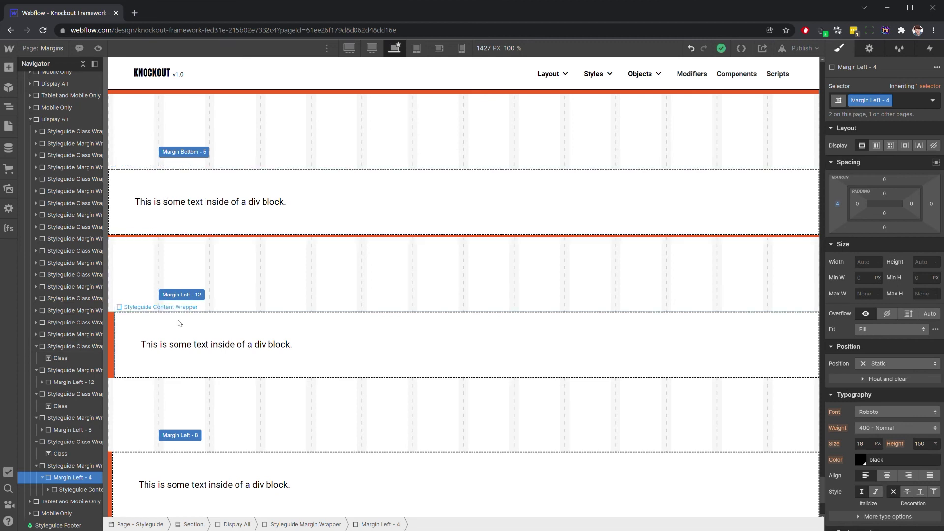
{"action": "left_click", "coordinate": [205, 278]}
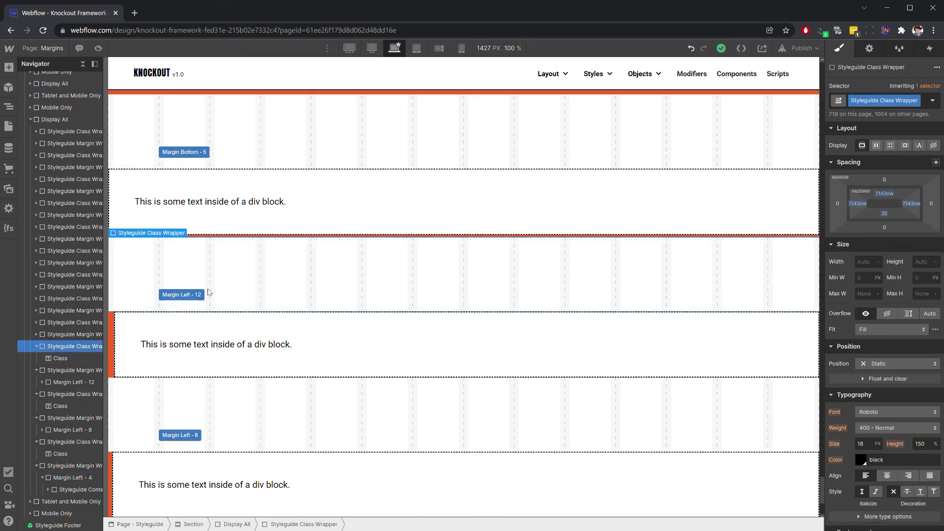
{"action": "scroll", "coordinate": [208, 275], "scroll_direction": "down", "scroll_amount": 10}
{"action": "scroll", "coordinate": [208, 276], "scroll_direction": "down", "scroll_amount": 10}
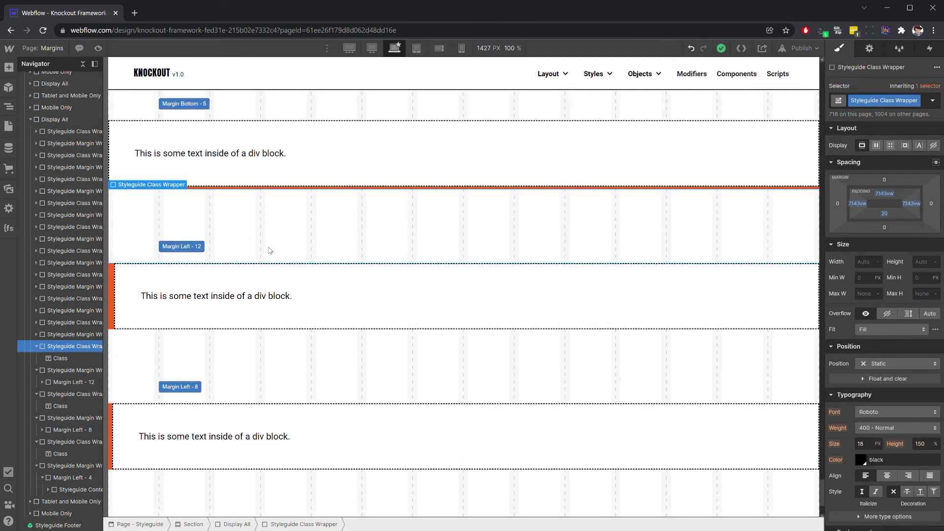
{"action": "scroll", "coordinate": [340, 286], "scroll_direction": "down", "scroll_amount": 3}
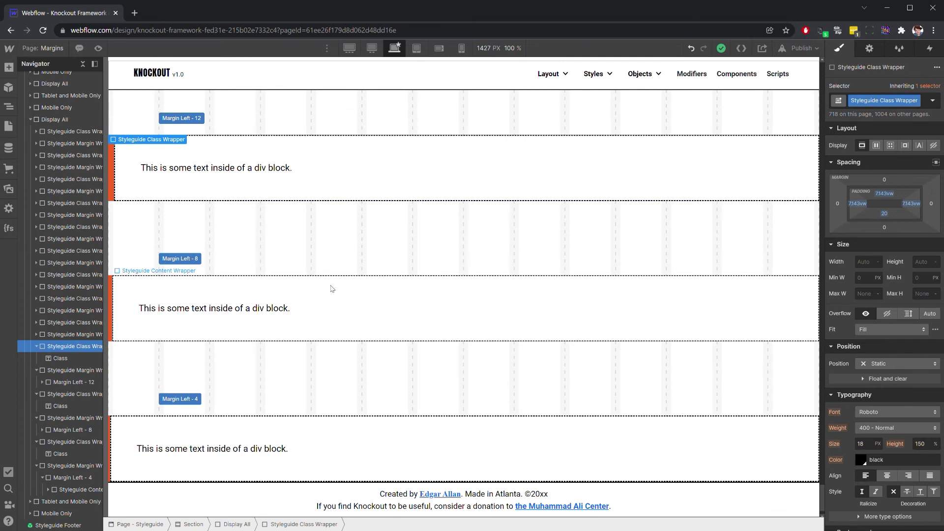
{"action": "scroll", "coordinate": [305, 267], "scroll_direction": "up", "scroll_amount": 6}
{"action": "scroll", "coordinate": [301, 264], "scroll_direction": "up", "scroll_amount": 8}
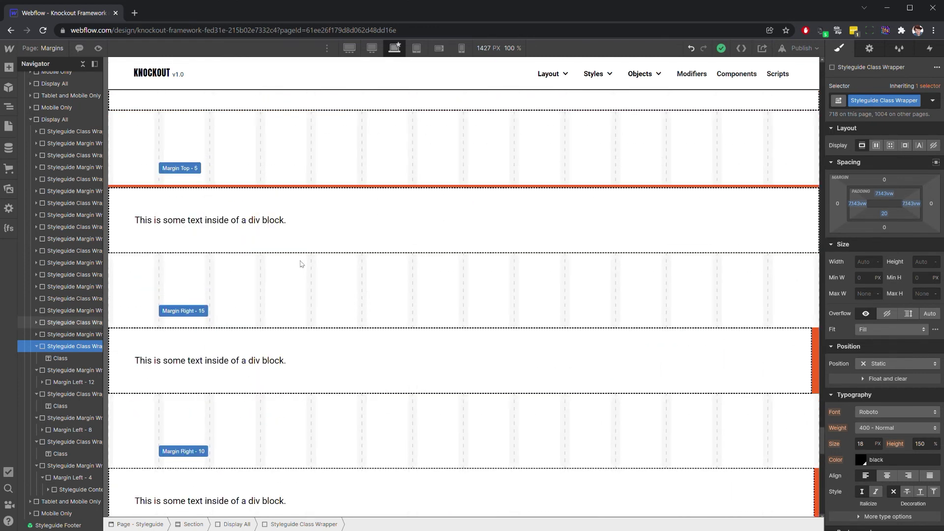
{"action": "scroll", "coordinate": [301, 264], "scroll_direction": "down", "scroll_amount": 10}
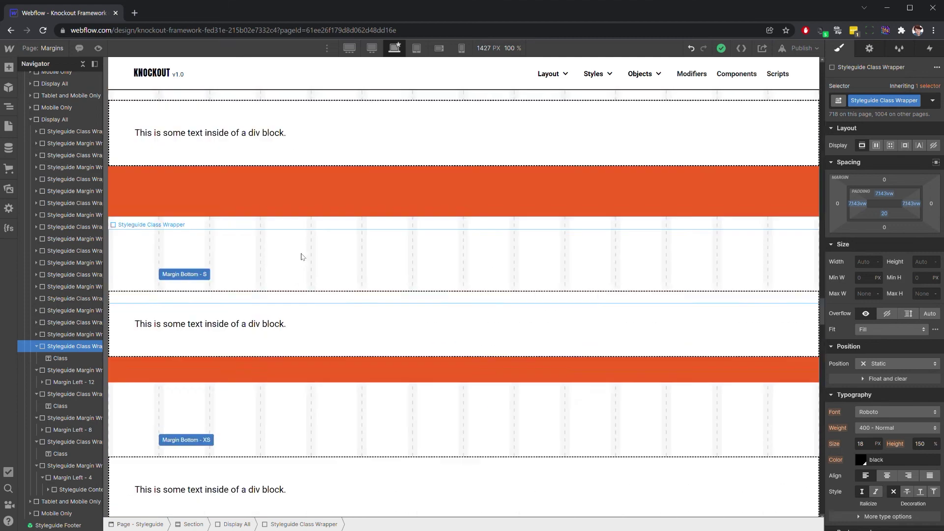
{"action": "scroll", "coordinate": [303, 256], "scroll_direction": "up", "scroll_amount": 15}
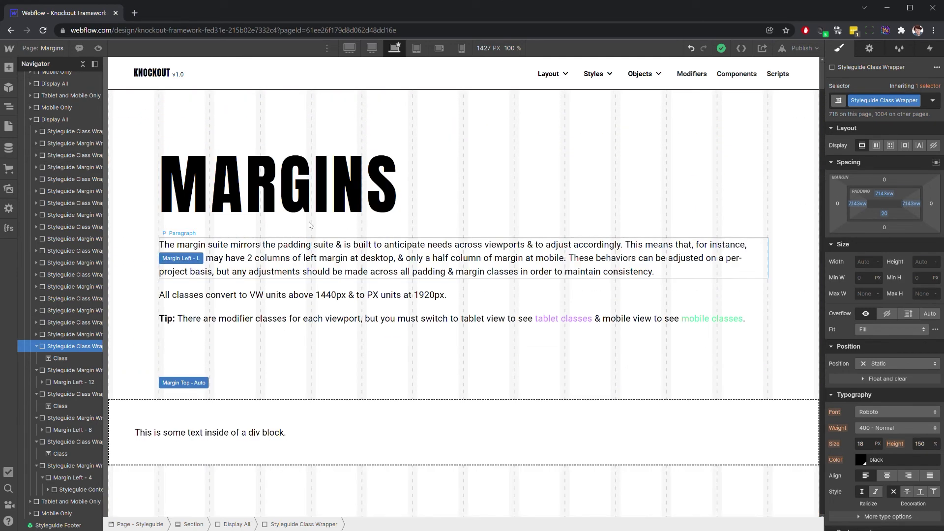
{"action": "left_click", "coordinate": [418, 47]}
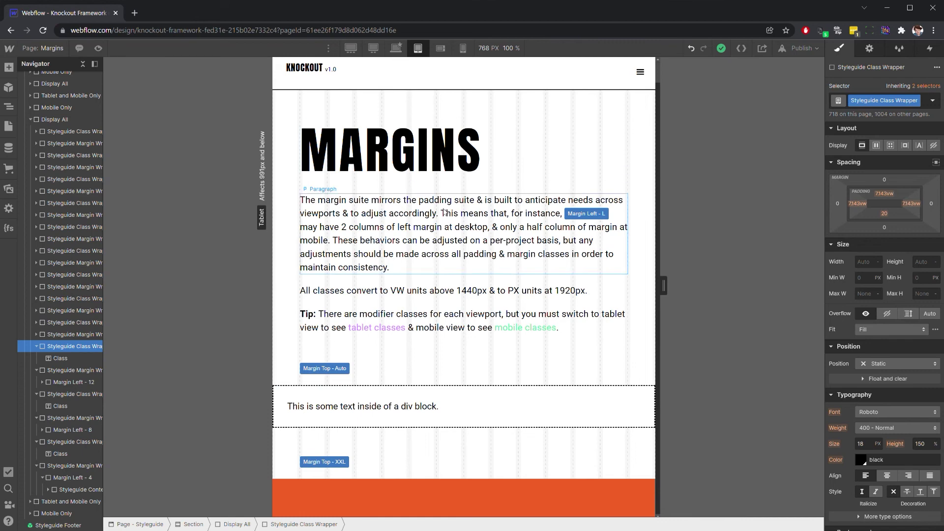
{"action": "scroll", "coordinate": [444, 227], "scroll_direction": "down", "scroll_amount": 8}
{"action": "scroll", "coordinate": [444, 226], "scroll_direction": "down", "scroll_amount": 10}
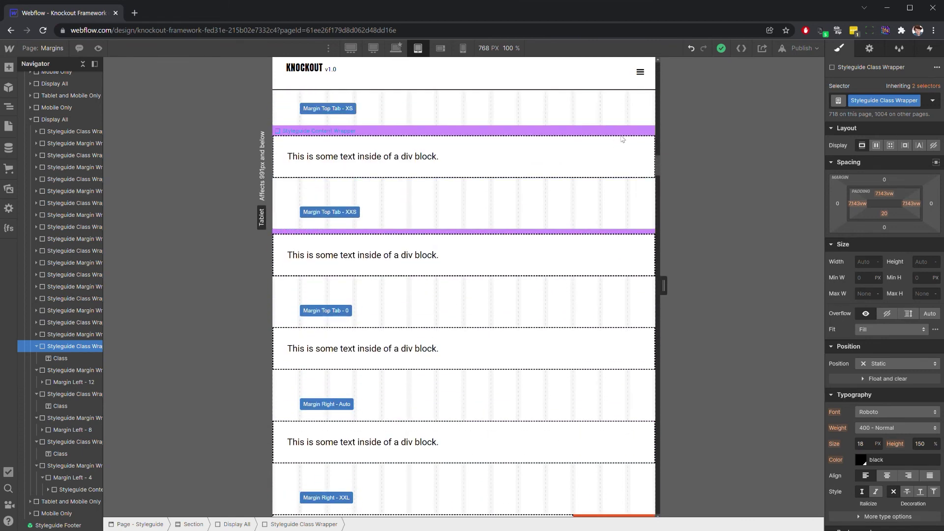
{"action": "scroll", "coordinate": [657, 162], "scroll_direction": "down", "scroll_amount": 12}
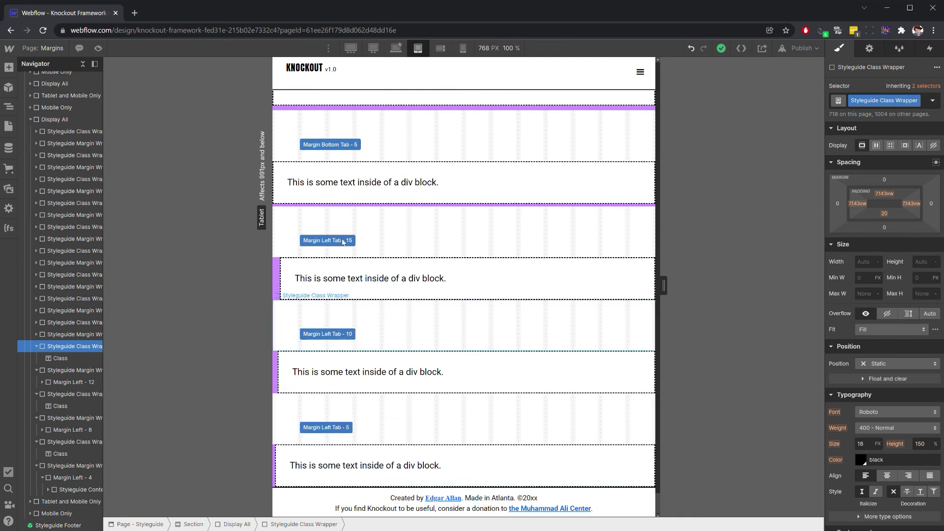
{"action": "left_click", "coordinate": [441, 47]}
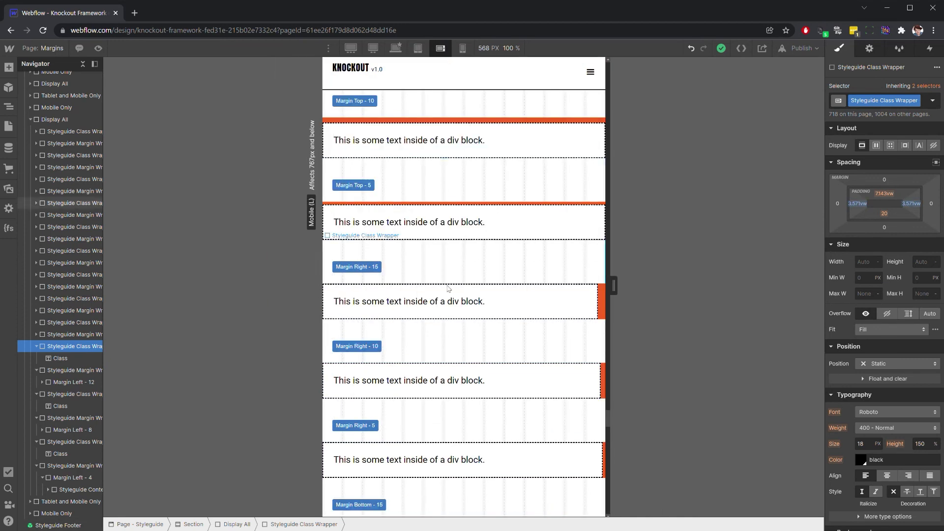
{"action": "scroll", "coordinate": [460, 305], "scroll_direction": "down", "scroll_amount": 1}
{"action": "scroll", "coordinate": [460, 305], "scroll_direction": "down", "scroll_amount": 10}
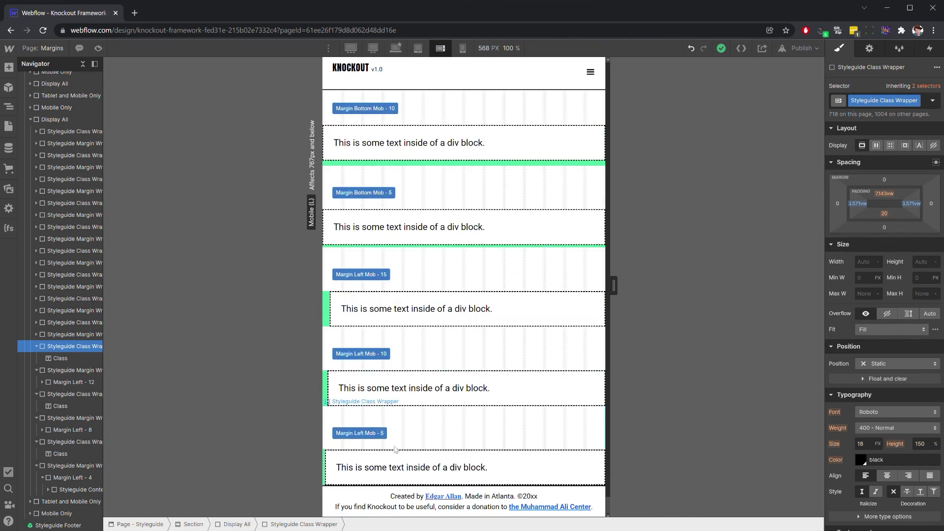
{"action": "key", "text": "shift+2"}
{"action": "key", "text": "shift+1"}
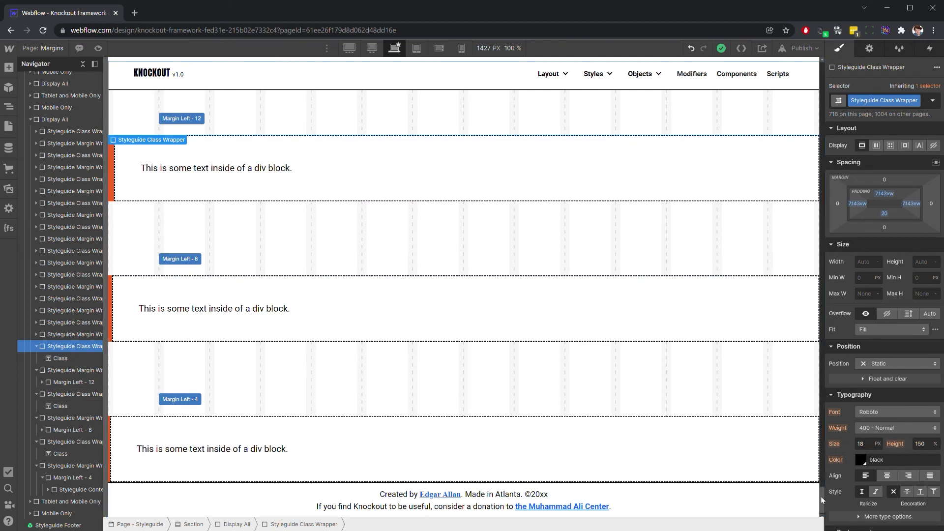
Scroll to the Headlines Quick Setup section showing the 132 px Anton XXL headline.
{"action": "left_click_drag", "start_coordinate": [821, 497], "coordinate": [822, 67]}
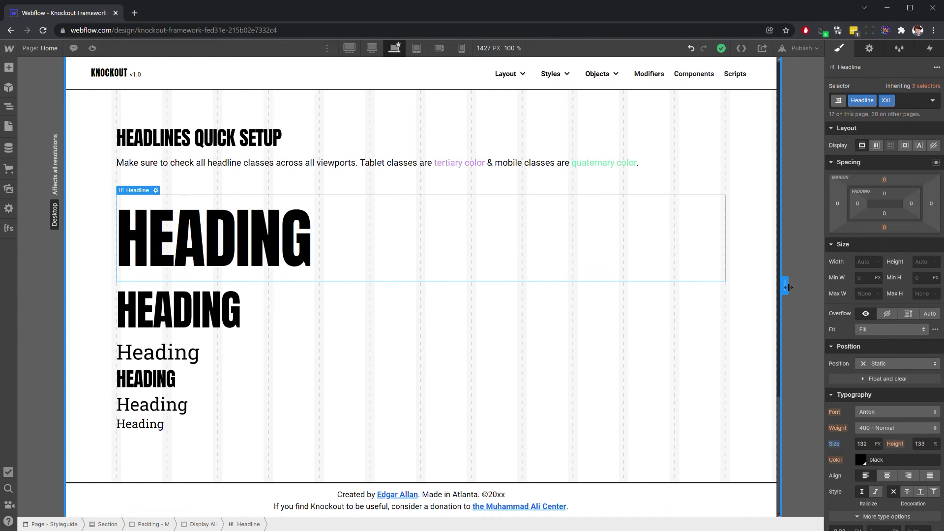
Widen the canvas to 1439 px and inspect the XXL headline's 133% line height and -0.02 em spacing.
{"action": "left_click_drag", "start_coordinate": [788, 288], "coordinate": [852, 302]}
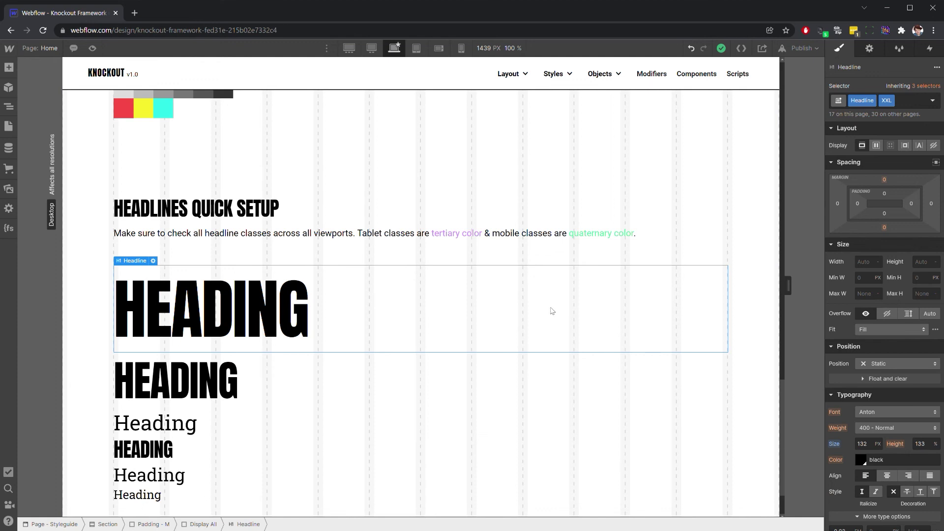
{"action": "left_click", "coordinate": [325, 233]}
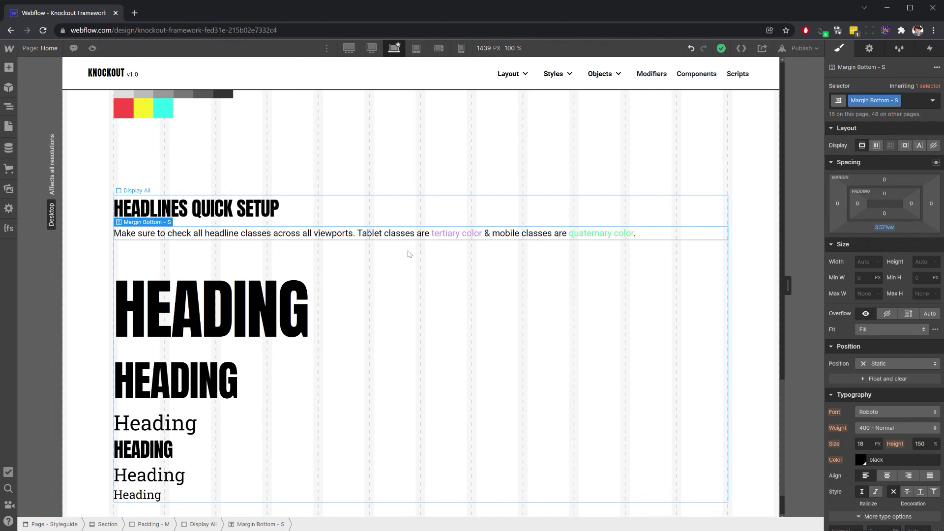
{"action": "scroll", "coordinate": [408, 254], "scroll_direction": "down", "scroll_amount": 2}
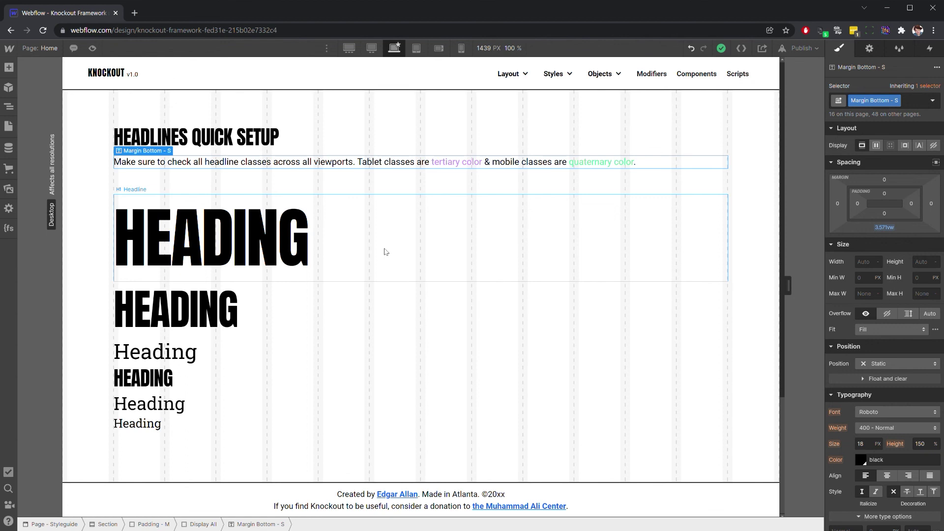
{"action": "left_click", "coordinate": [386, 252]}
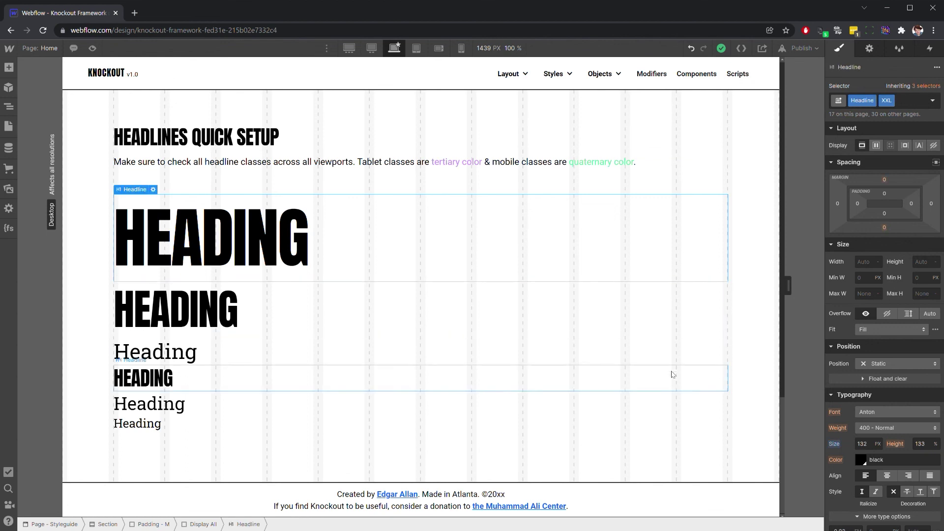
{"action": "scroll", "coordinate": [904, 442], "scroll_direction": "down", "scroll_amount": 2}
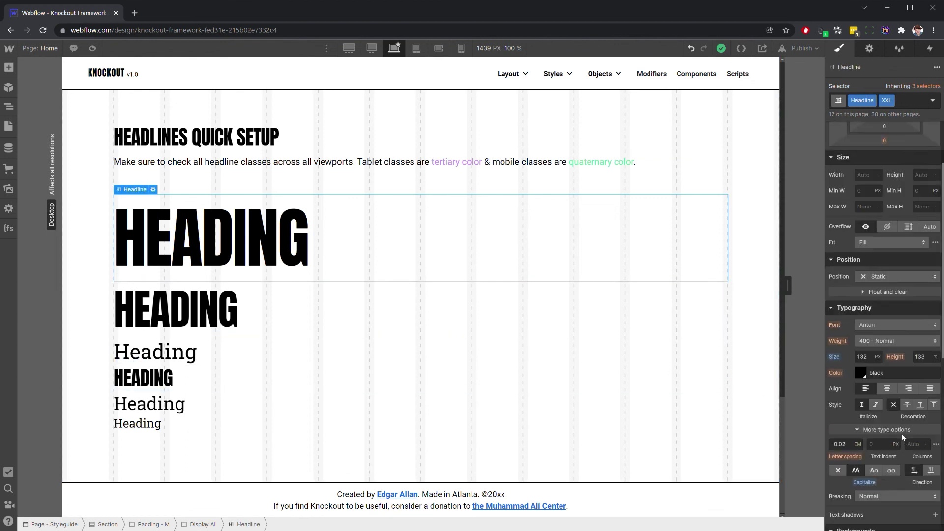
{"action": "left_click", "coordinate": [922, 357]}
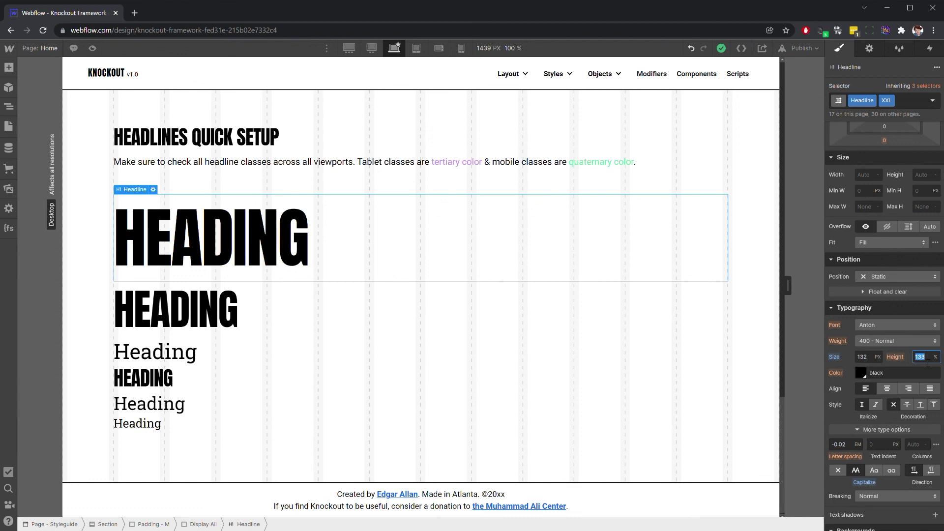
{"action": "left_click", "coordinate": [852, 449]}
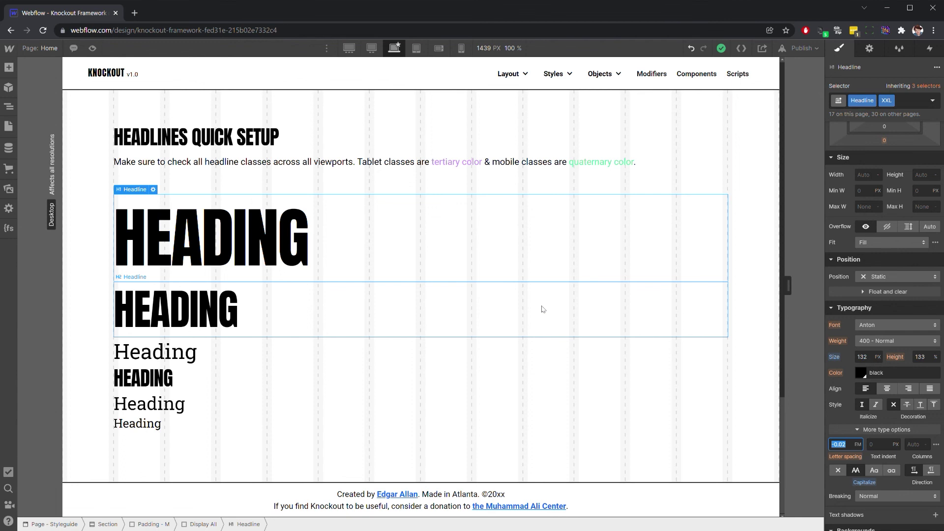
Open the Large Viewport Type embed's custom CSS inside the Styleguide page's Custom Code symbol.
{"action": "left_click", "coordinate": [9, 126]}
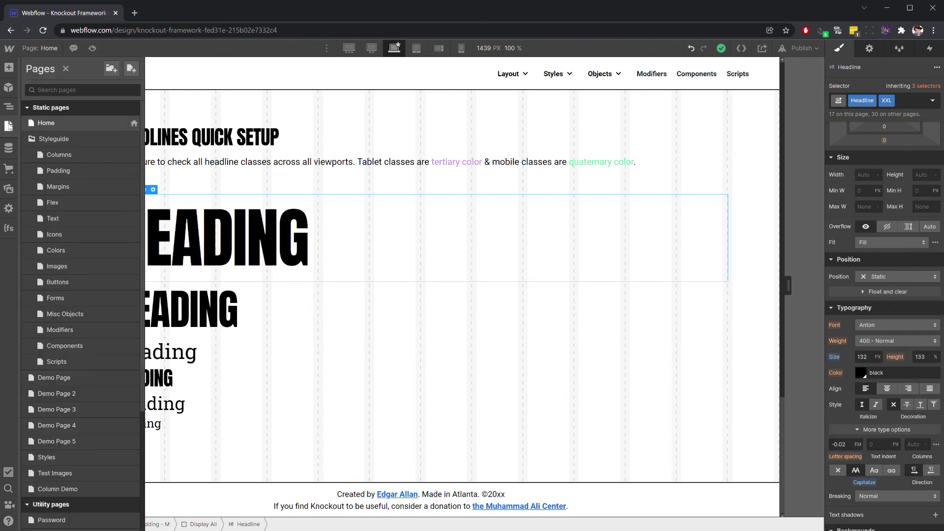
{"action": "left_click", "coordinate": [56, 139]}
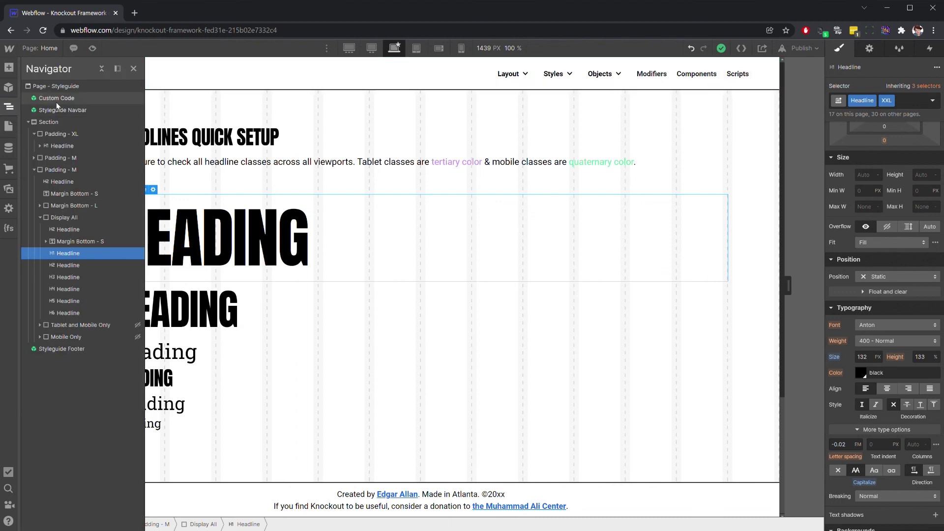
{"action": "left_click", "coordinate": [56, 102]}
{"action": "double_click", "coordinate": [56, 102]}
{"action": "left_click", "coordinate": [67, 121]}
{"action": "left_click", "coordinate": [870, 48]}
{"action": "left_click", "coordinate": [881, 116]}
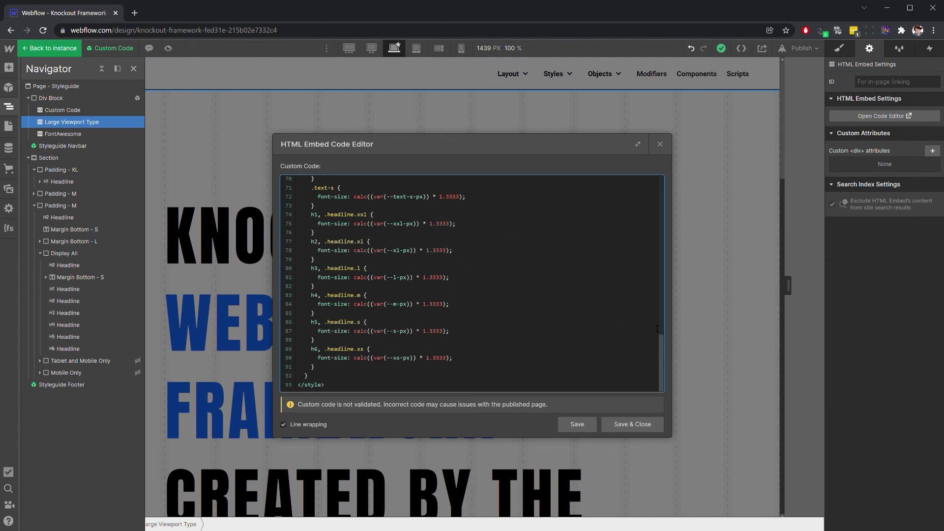
Scroll through the CSS variables, close the code editor and return to the page's table of contents.
{"action": "left_click_drag", "start_coordinate": [662, 343], "coordinate": [657, 169]}
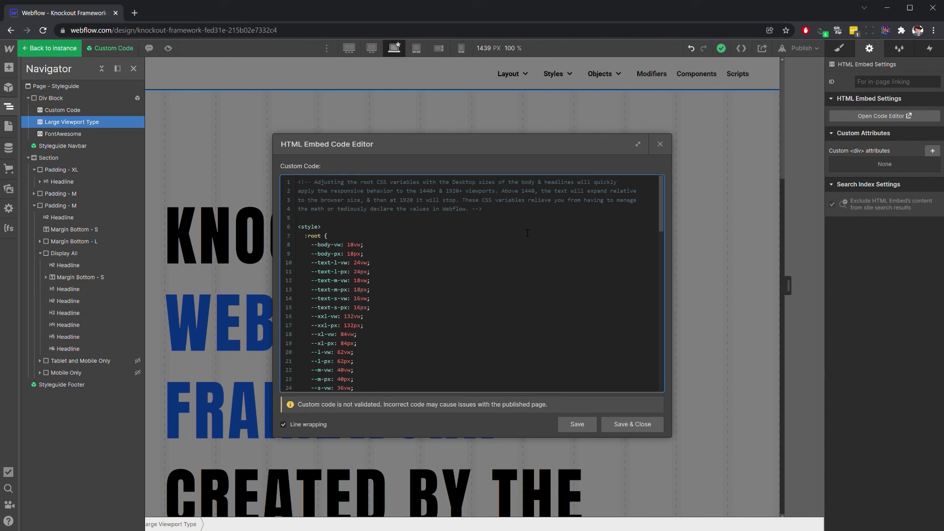
{"action": "left_click", "coordinate": [659, 145]}
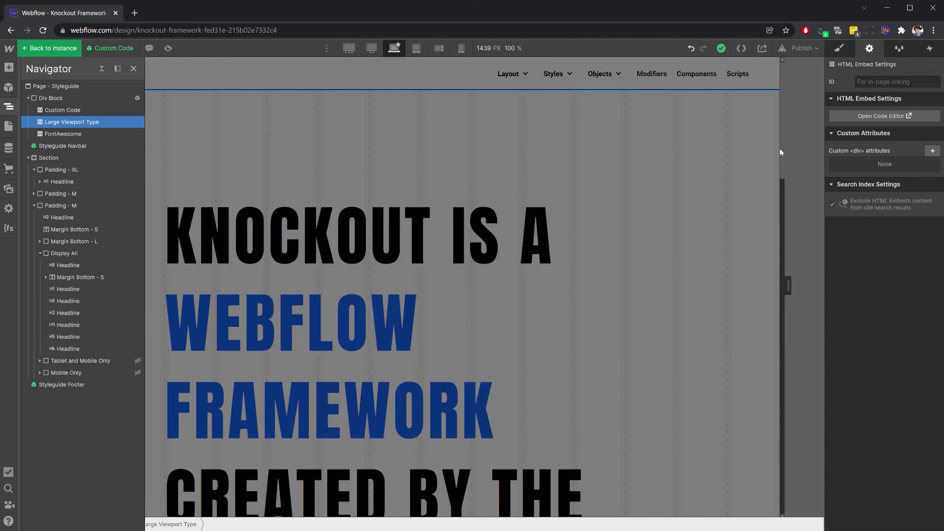
{"action": "scroll", "coordinate": [780, 143], "scroll_direction": "down", "scroll_amount": 15}
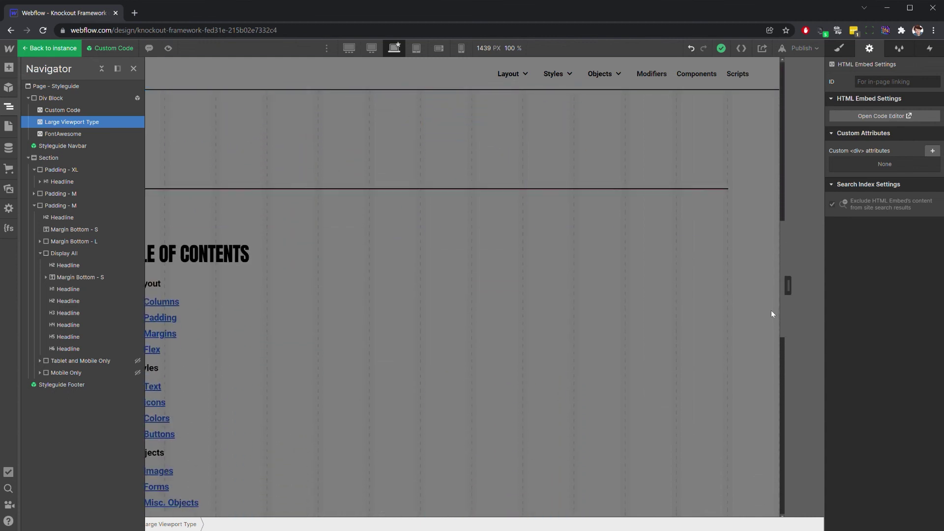
{"action": "left_click", "coordinate": [493, 325]}
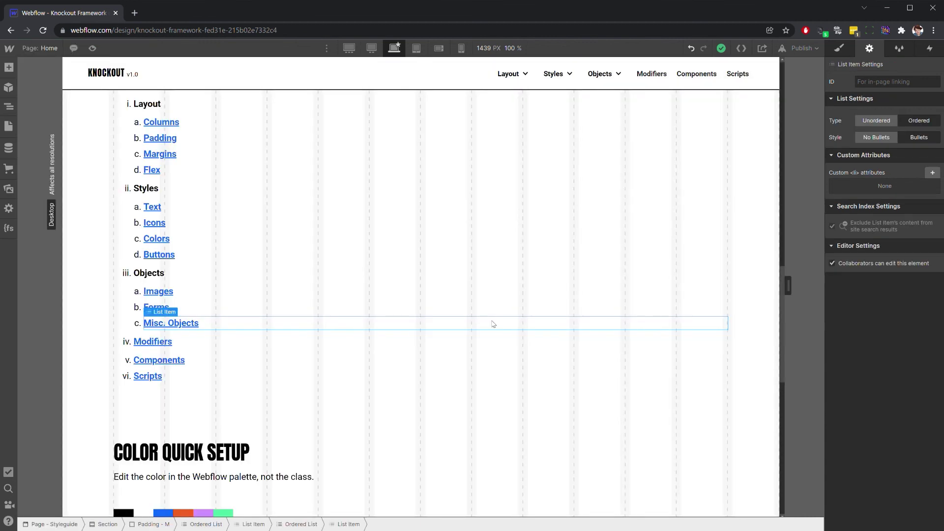